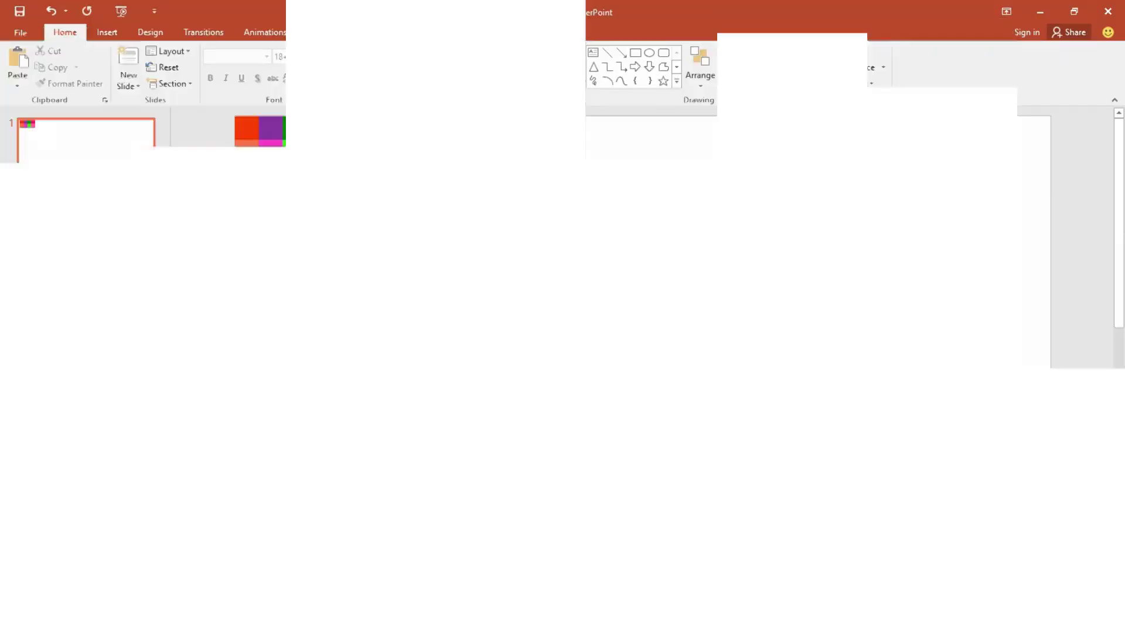
Step: Turn on slide guides and add two horizontal guides in the lower half of the slide
left_click(423, 32)
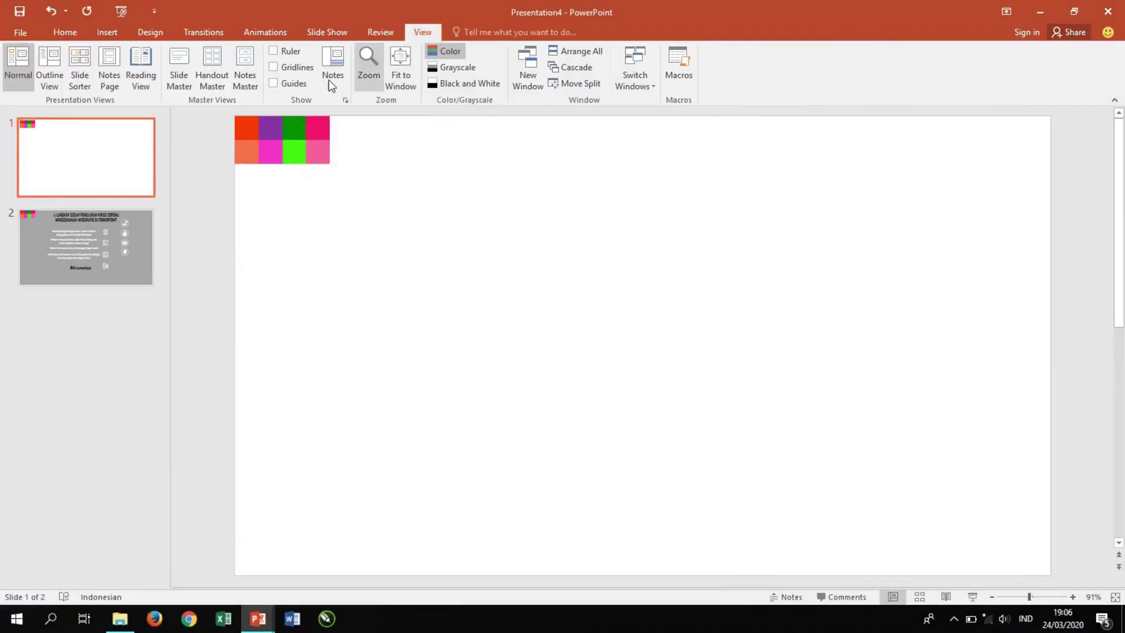
right_click(503, 345)
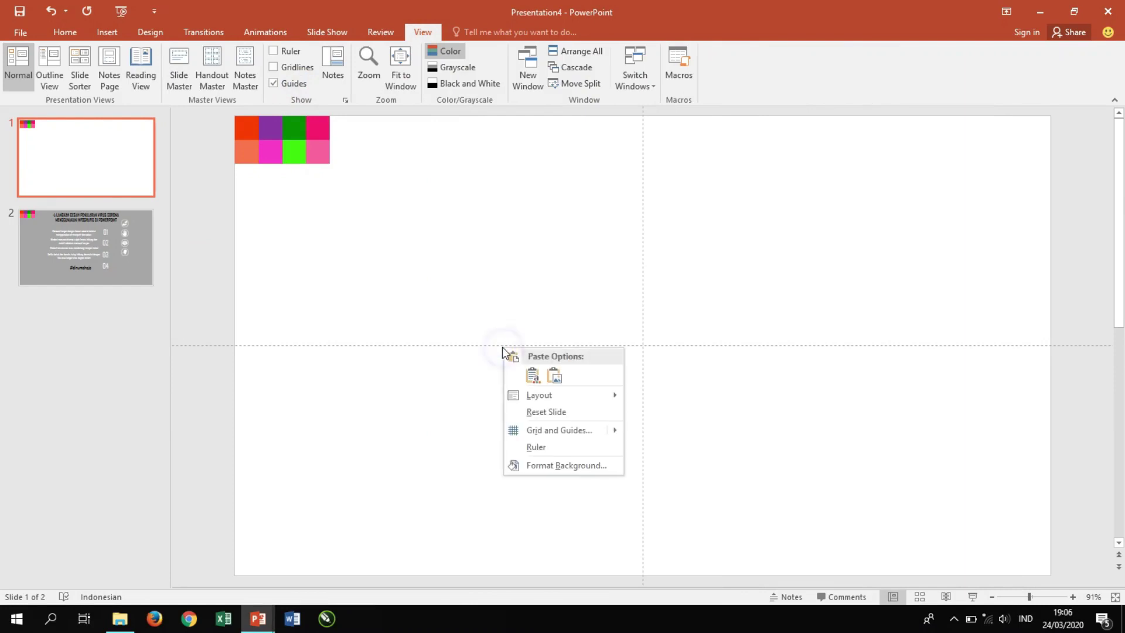
left_click(502, 347)
left_click(522, 373)
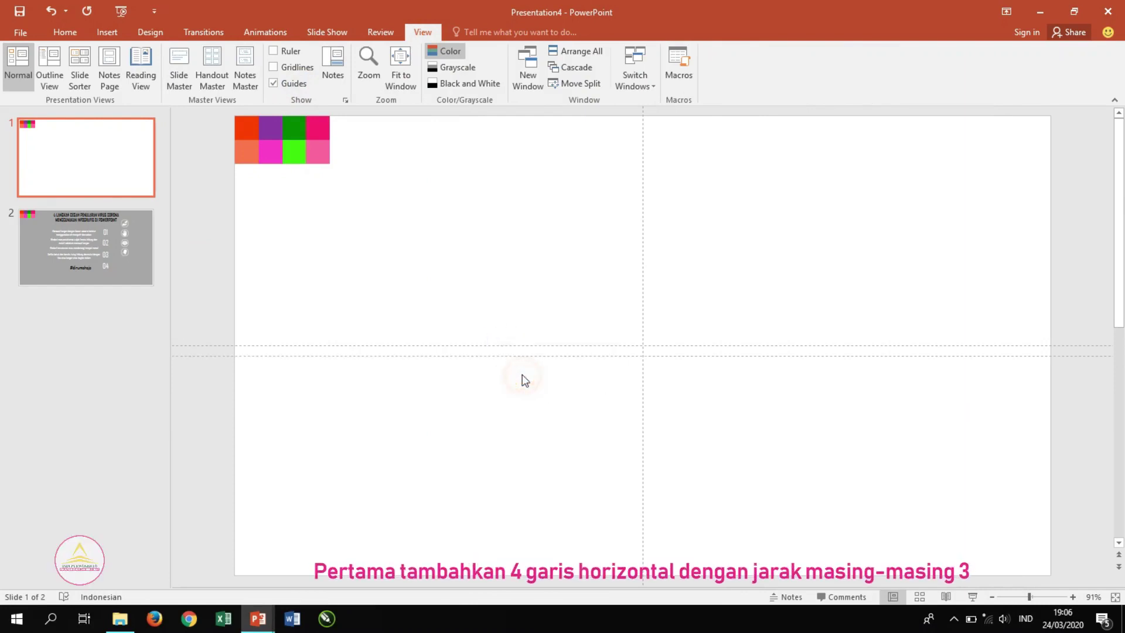
mouse_move(525, 360)
left_mouse_down()
mouse_move(518, 428)
mouse_move(518, 418)
left_mouse_up()
right_click(517, 417)
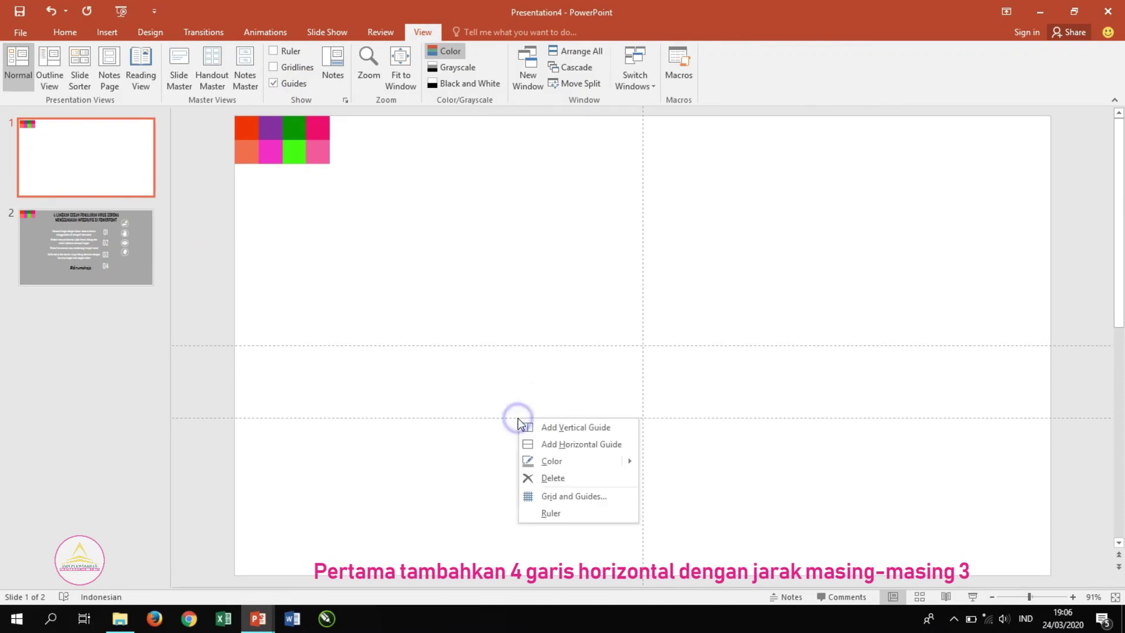
left_click(527, 442)
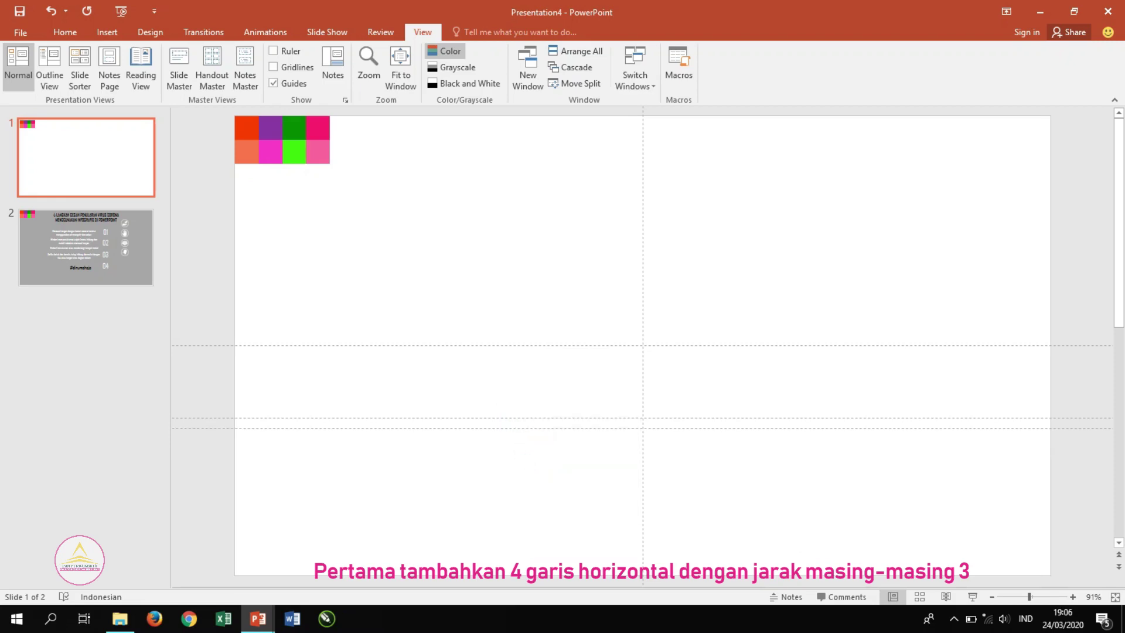
left_click_drag(517, 428, 519, 490)
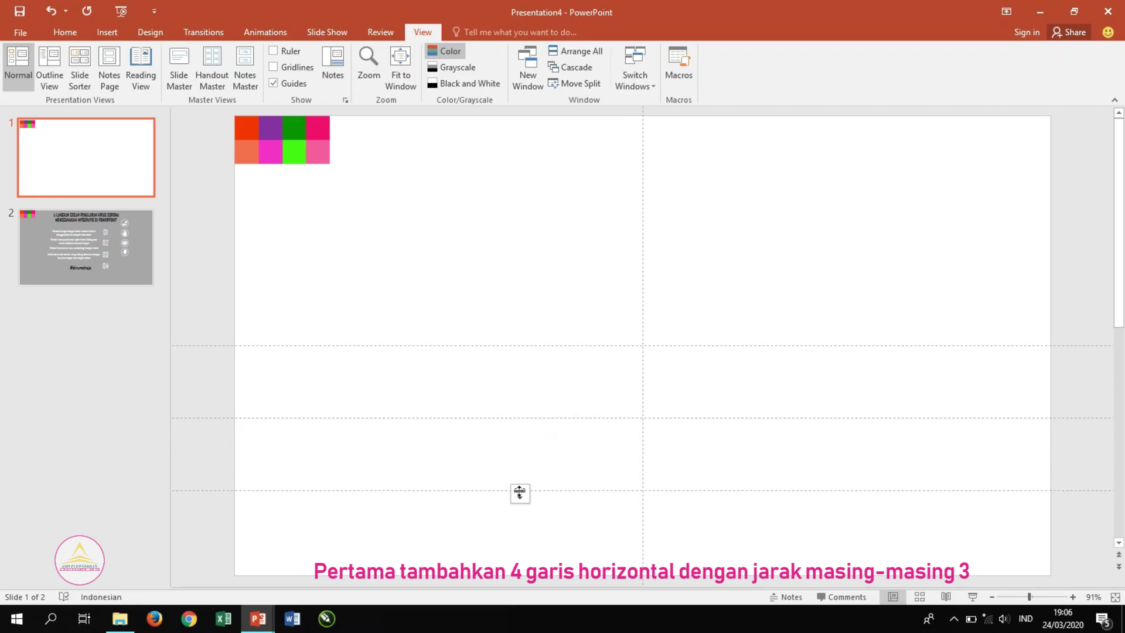
Step: Add two more horizontal guides above the middle so five are evenly spaced
right_click(523, 346)
left_click(534, 372)
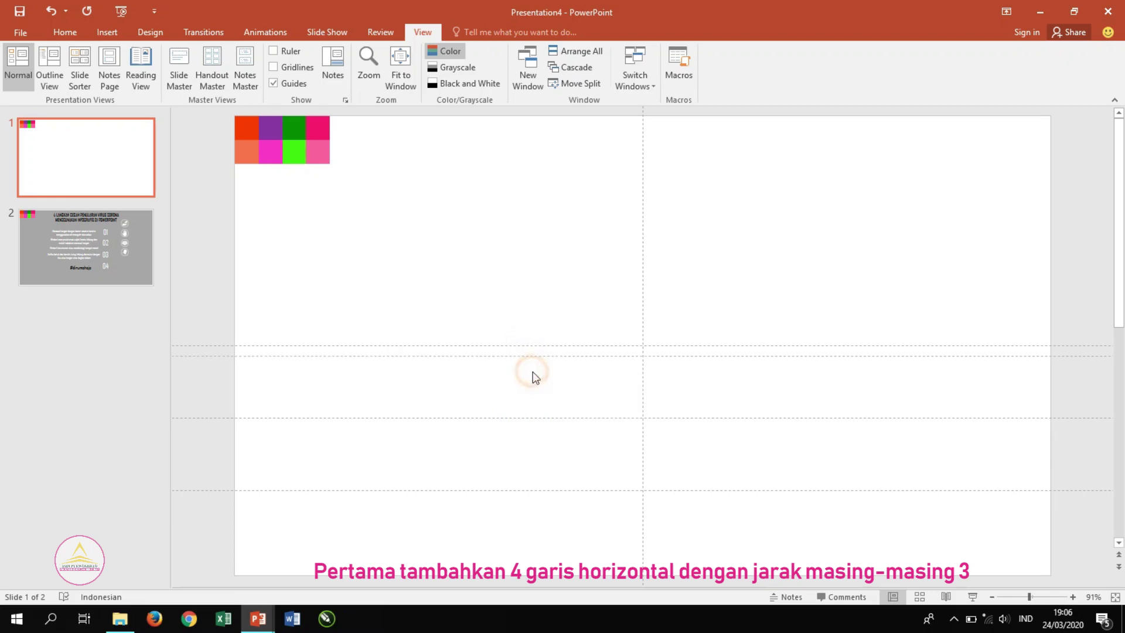
left_click_drag(520, 355, 519, 274)
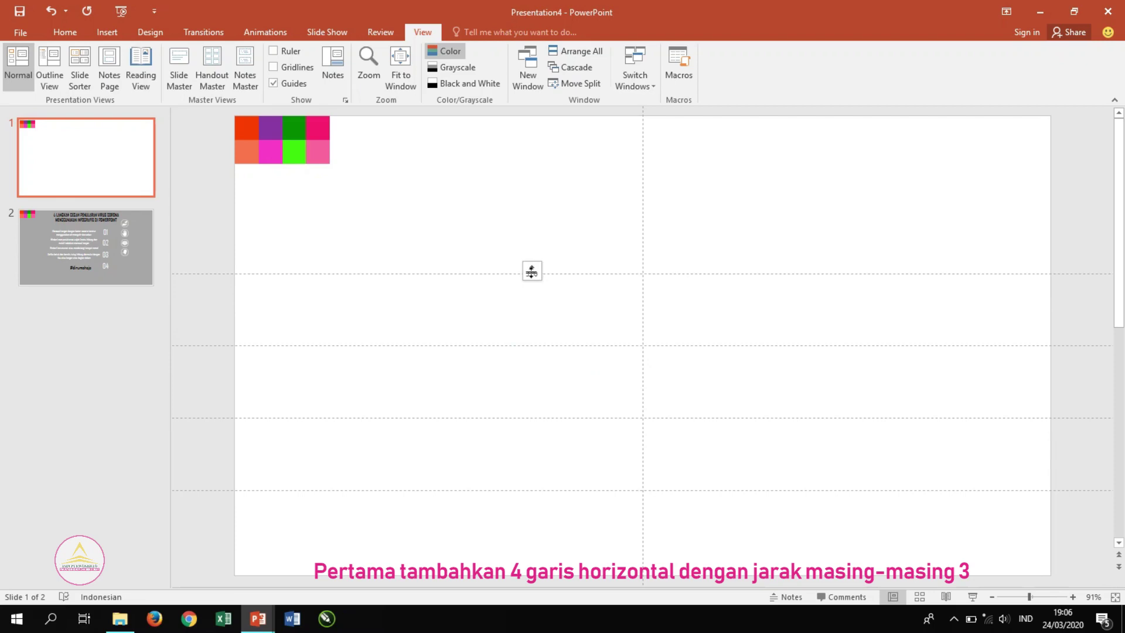
right_click(531, 272)
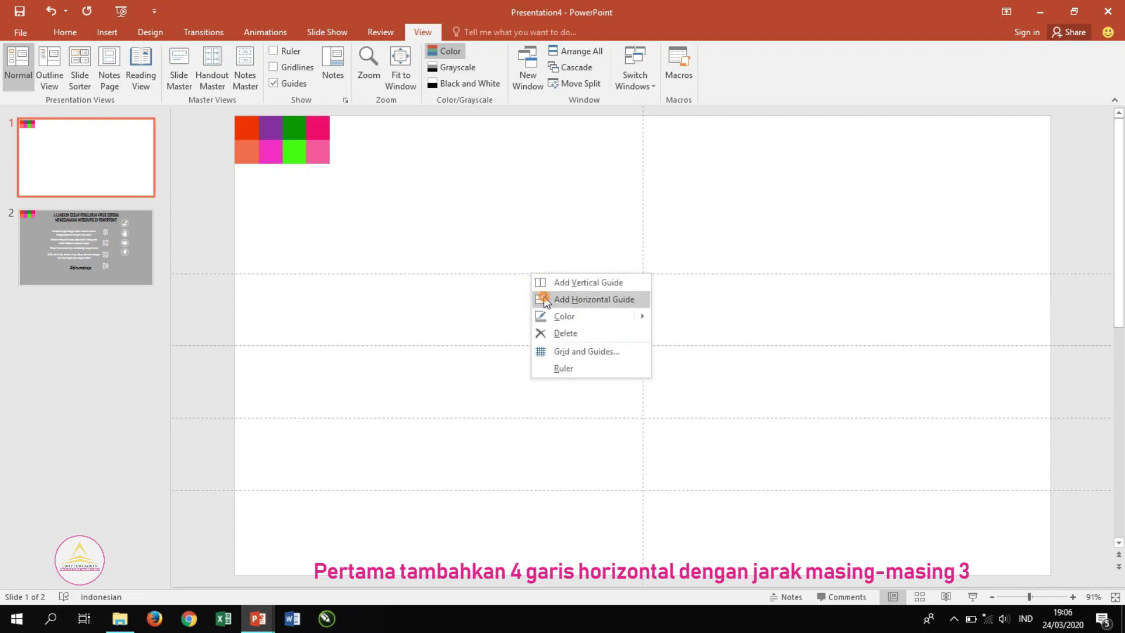
left_click(543, 296)
left_click_drag(539, 285, 540, 202)
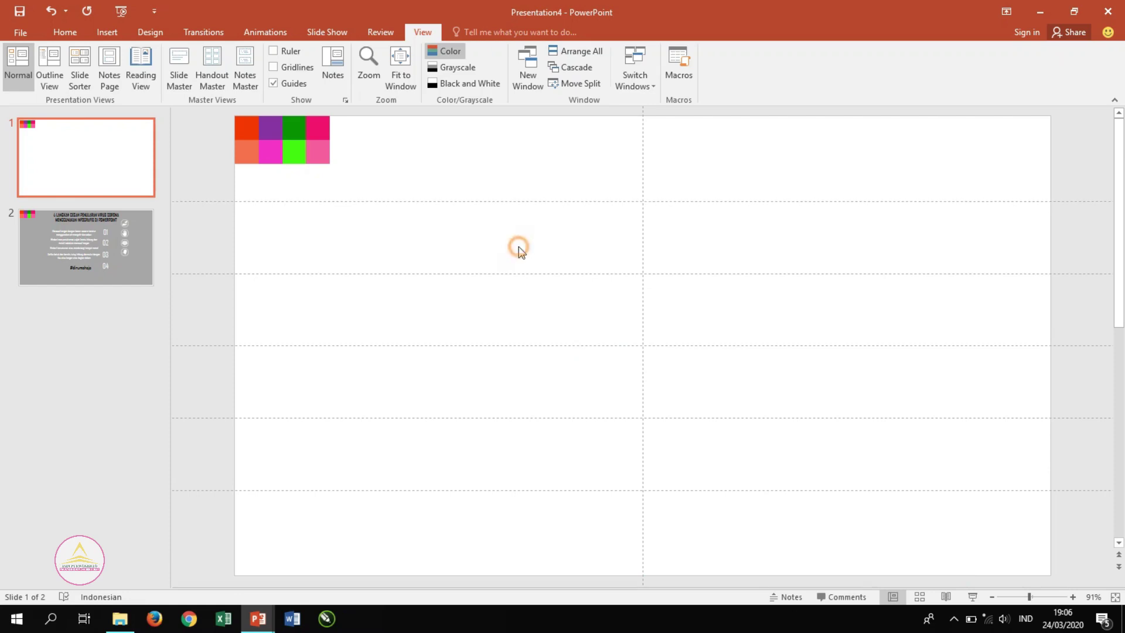
left_click(106, 34)
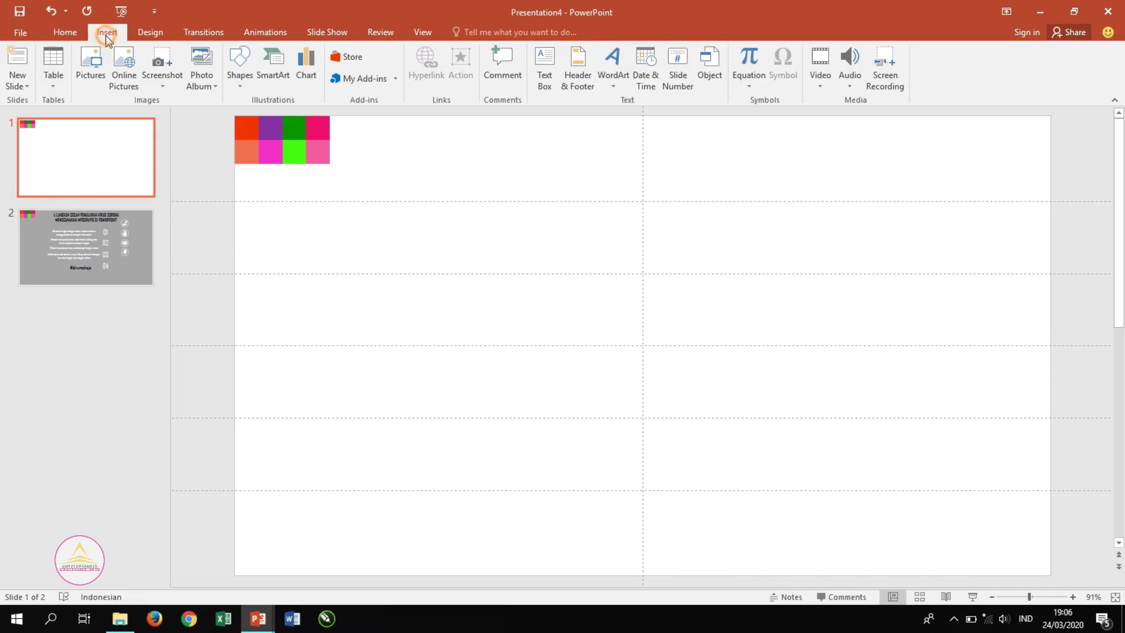
Step: Draw a tall rounded-rectangle pill on the left with fully rounded ends and no outline
left_click(237, 71)
left_click(290, 114)
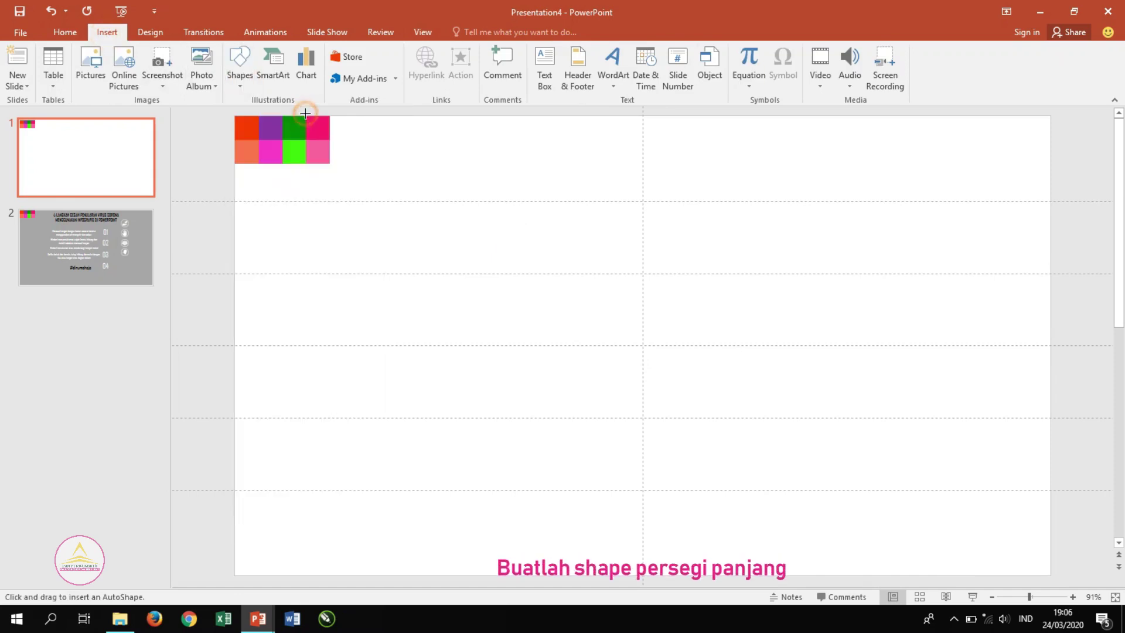
left_click_drag(314, 200, 368, 485)
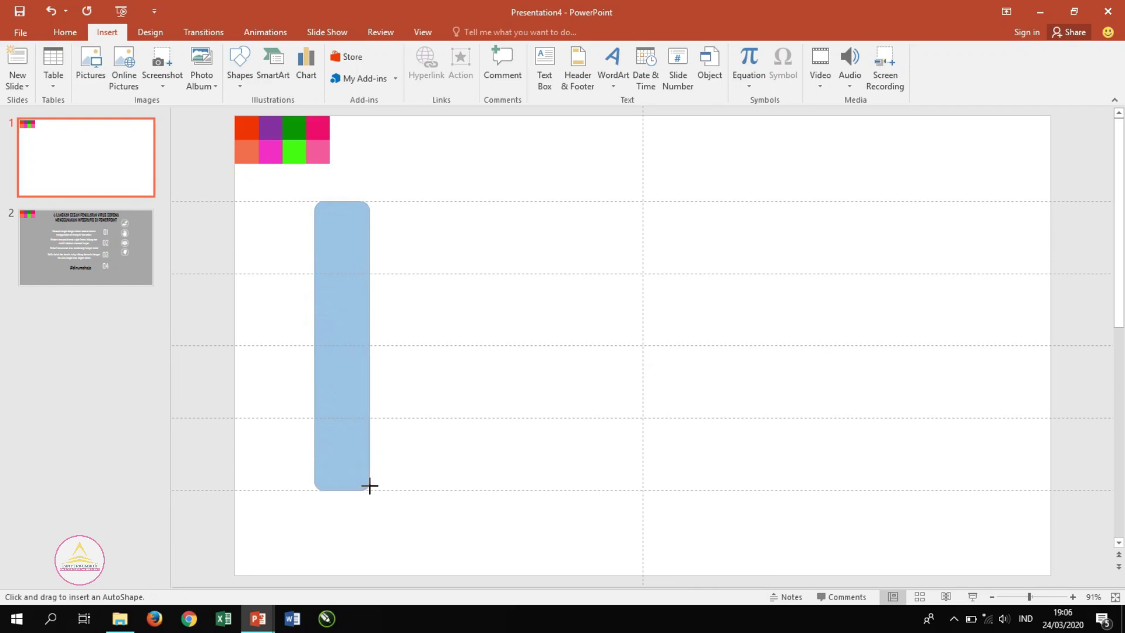
left_click_drag(368, 484, 375, 490)
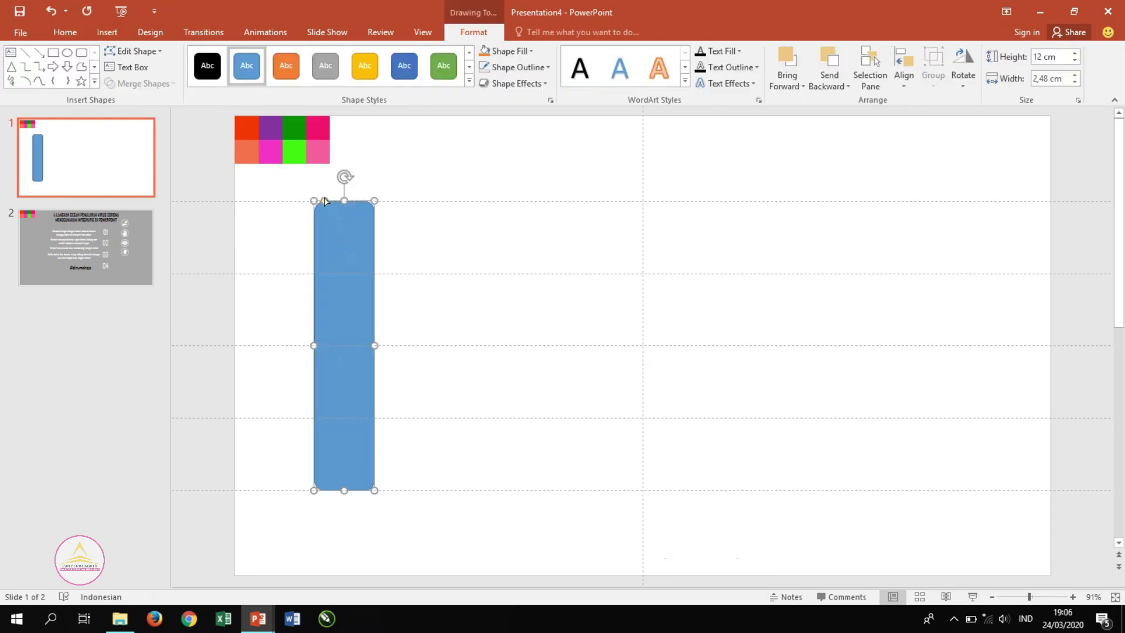
left_click_drag(325, 201, 349, 202)
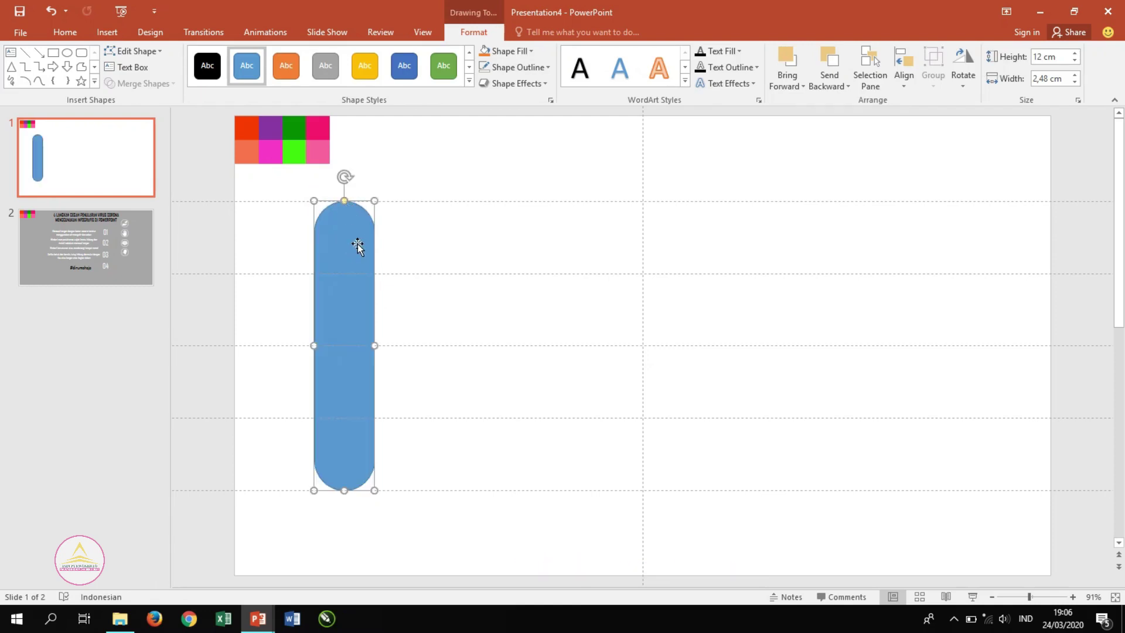
left_click(516, 68)
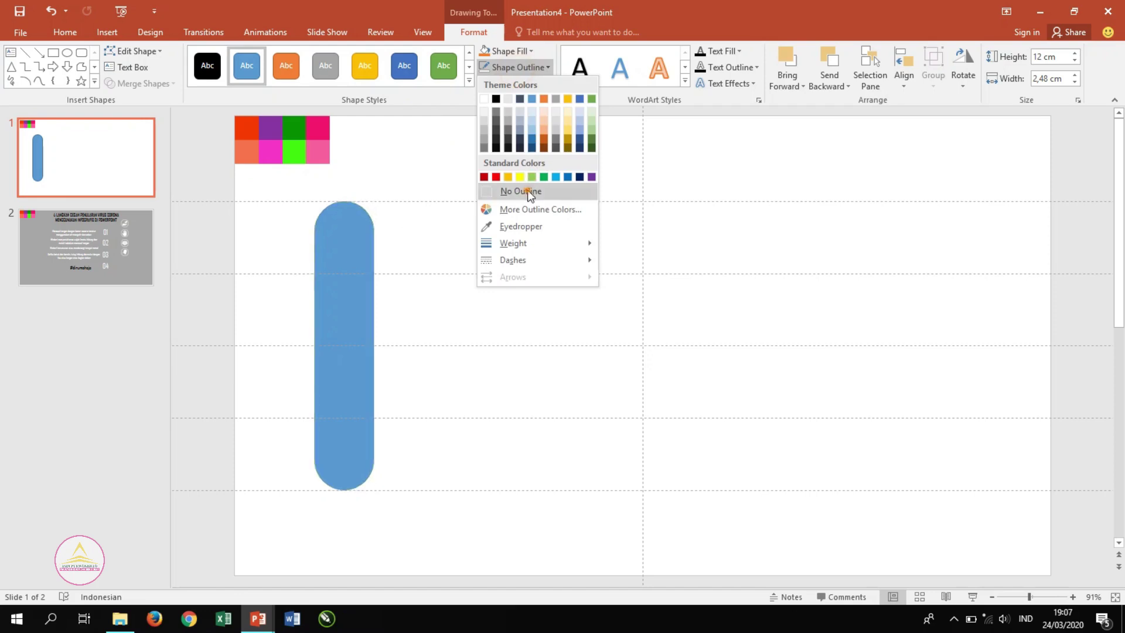
left_click(527, 189)
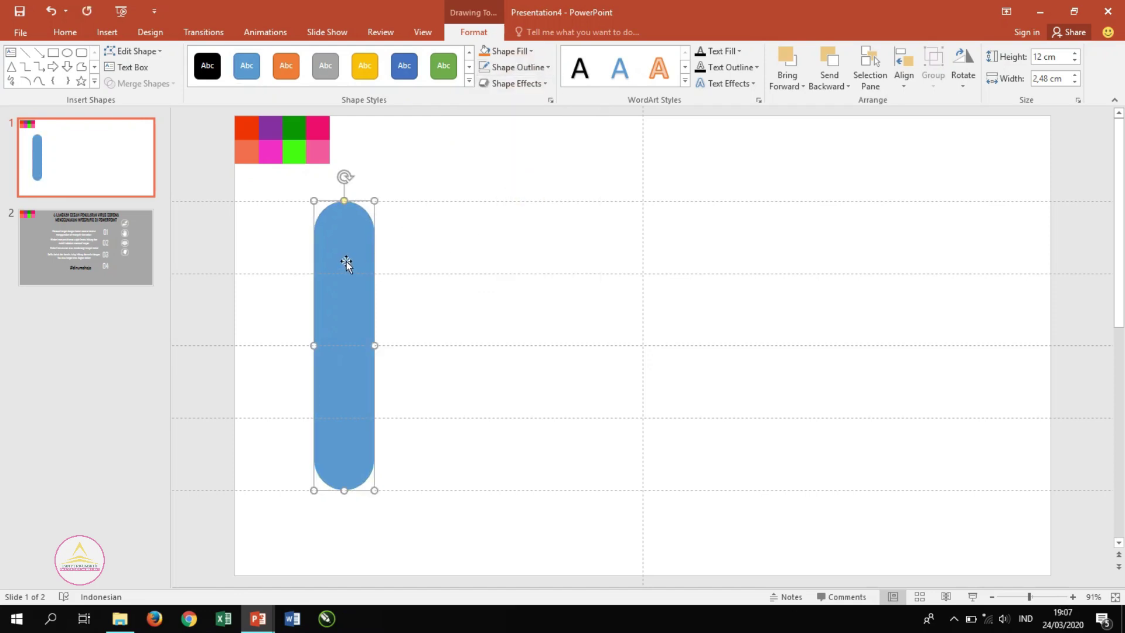
Step: Duplicate the pill, rotate the copy horizontal on the right, and duplicate it again
key("ctrl+d")
left_click_drag(375, 261, 719, 252)
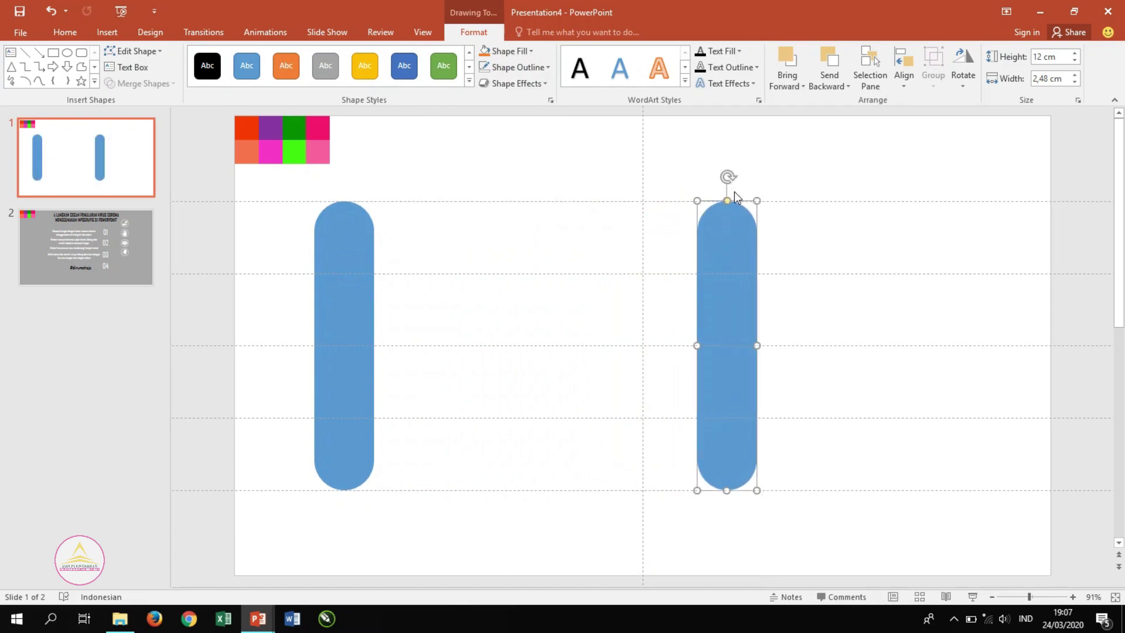
mouse_move(725, 175)
left_mouse_down()
mouse_move(831, 294)
mouse_move(849, 343)
left_mouse_up()
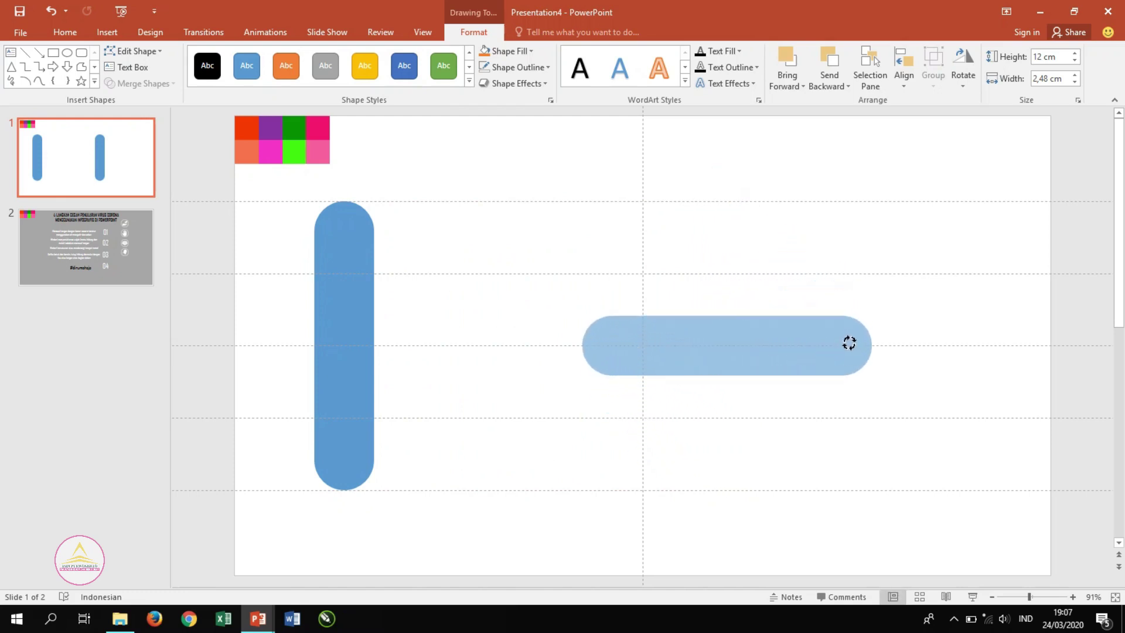
mouse_move(768, 345)
left_mouse_down()
mouse_move(825, 343)
mouse_move(456, 359)
mouse_move(453, 336)
left_mouse_up()
key("ctrl+d")
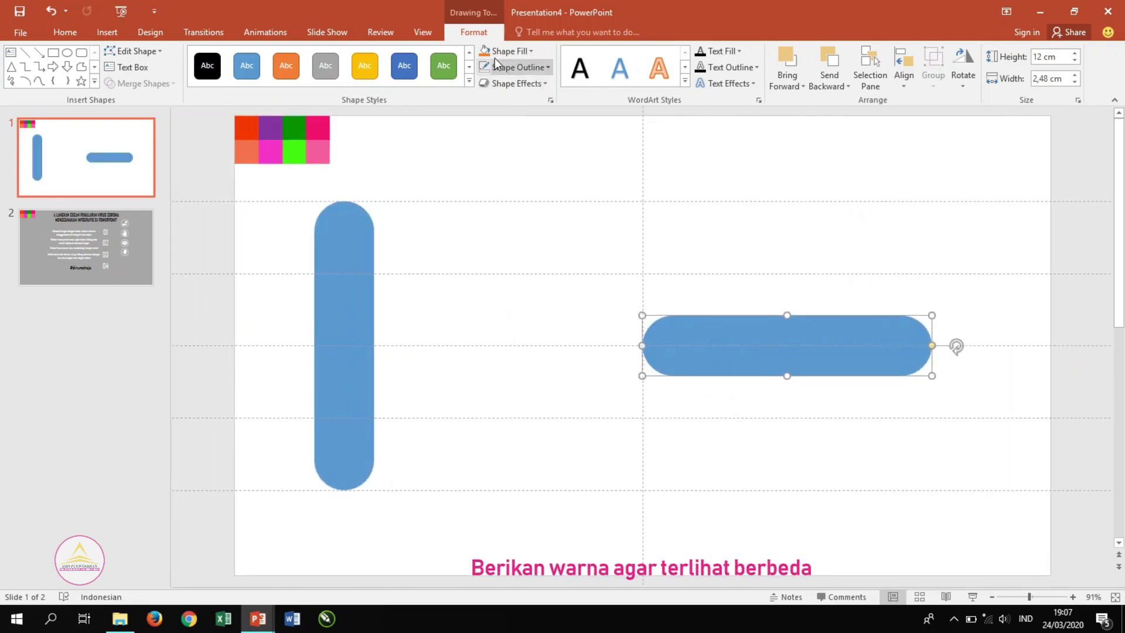
Step: Colour the horizontal pill orange and set its rotation to 45°
left_click(286, 65)
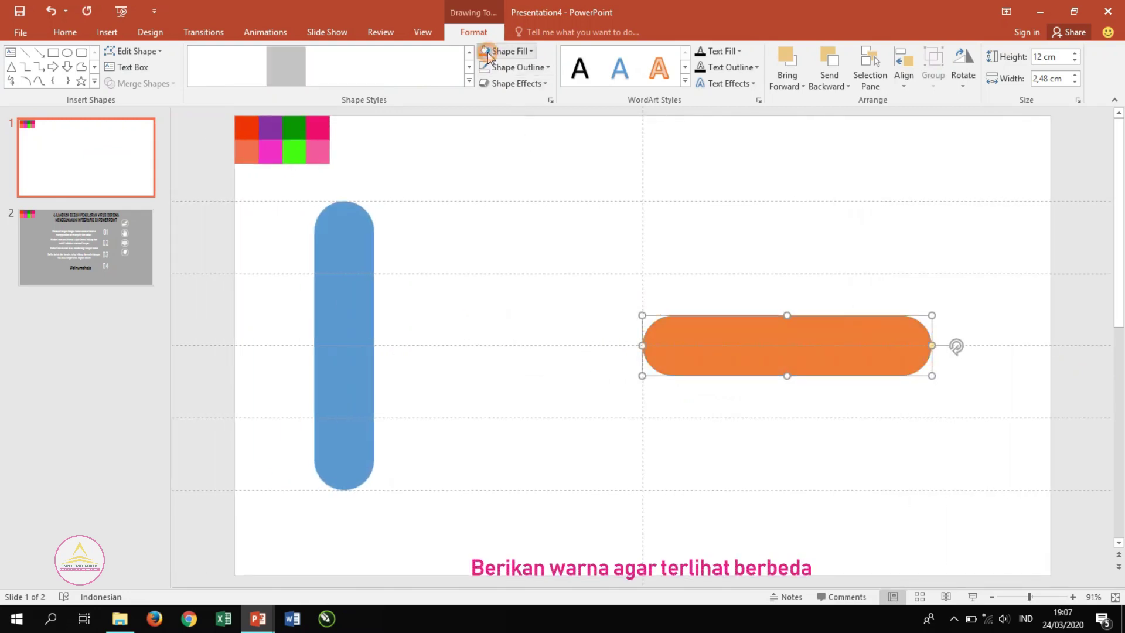
left_click(605, 295)
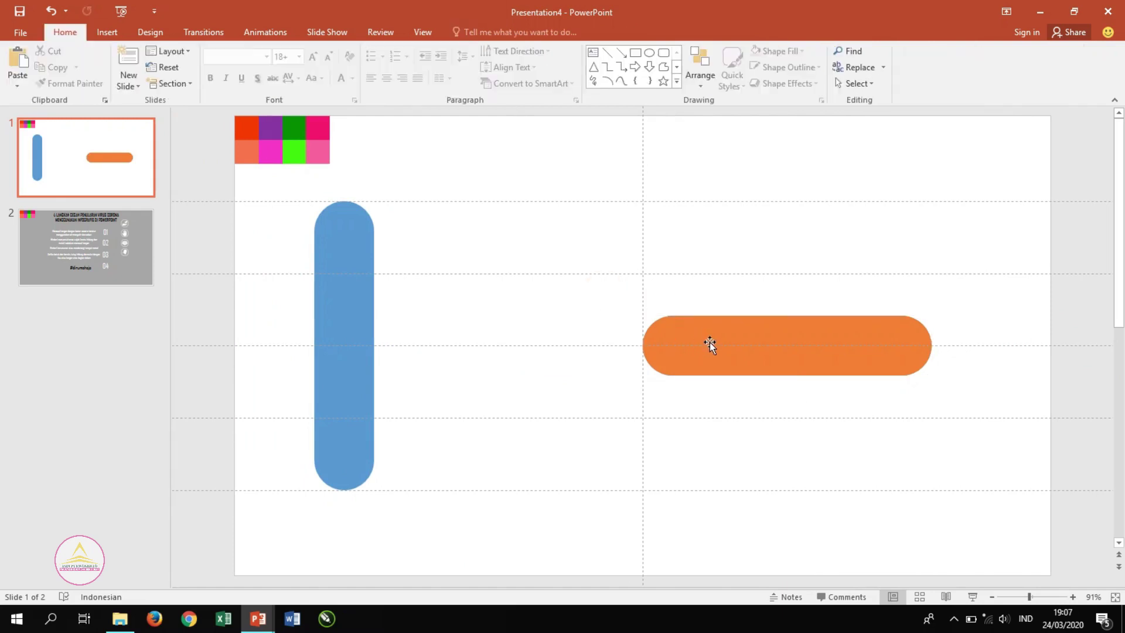
double_click(711, 343)
left_click(961, 89)
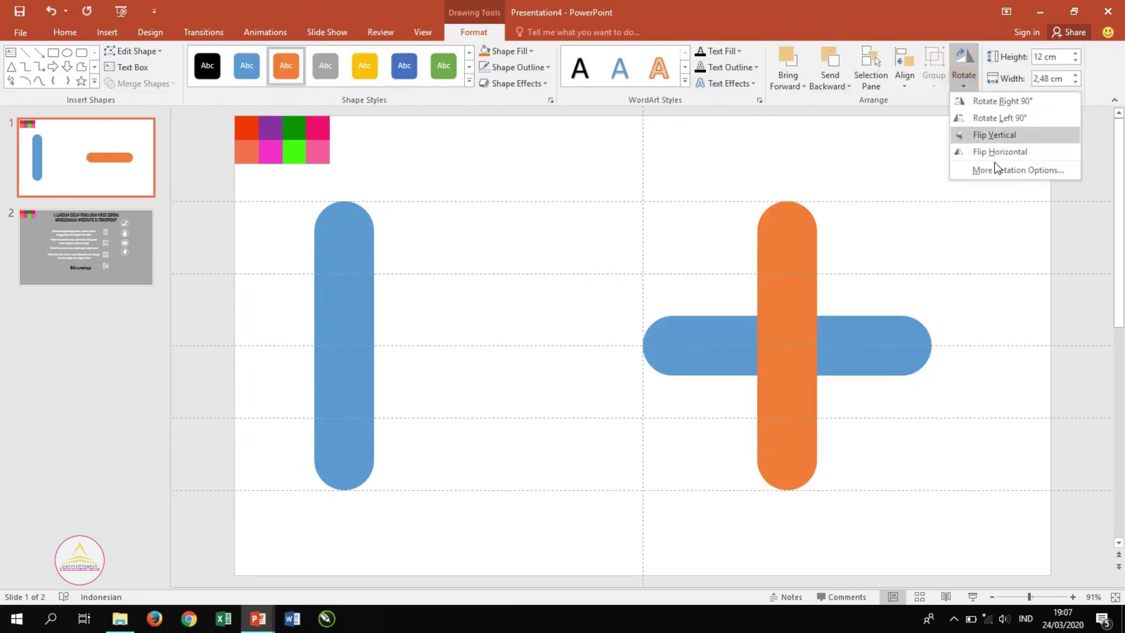
left_click(995, 169)
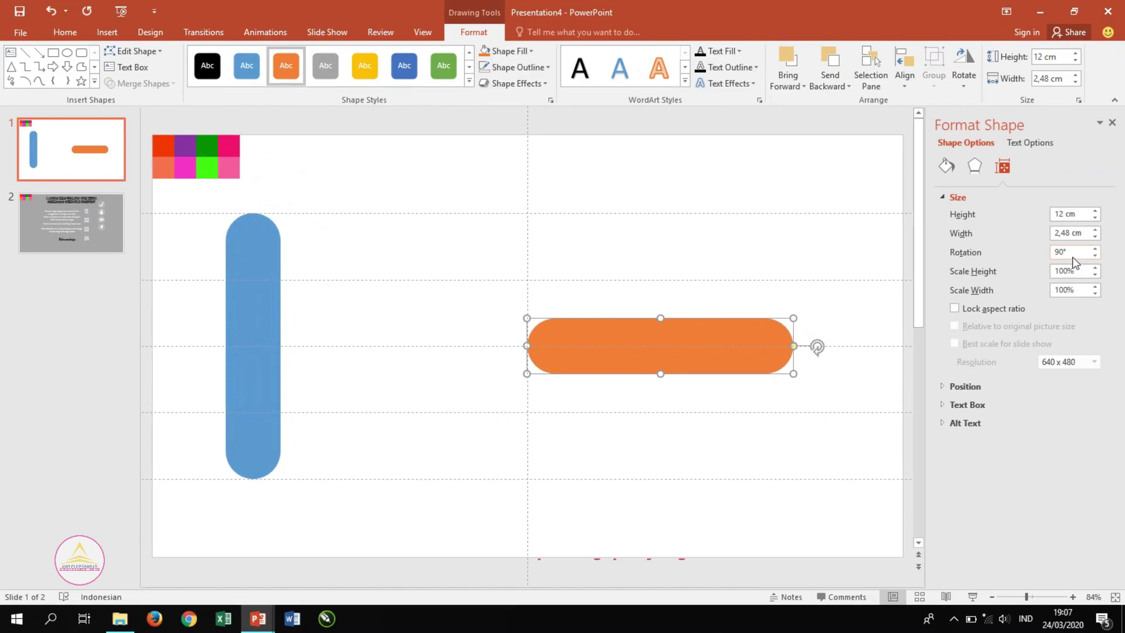
double_click(1072, 256)
type("45")
key("Return")
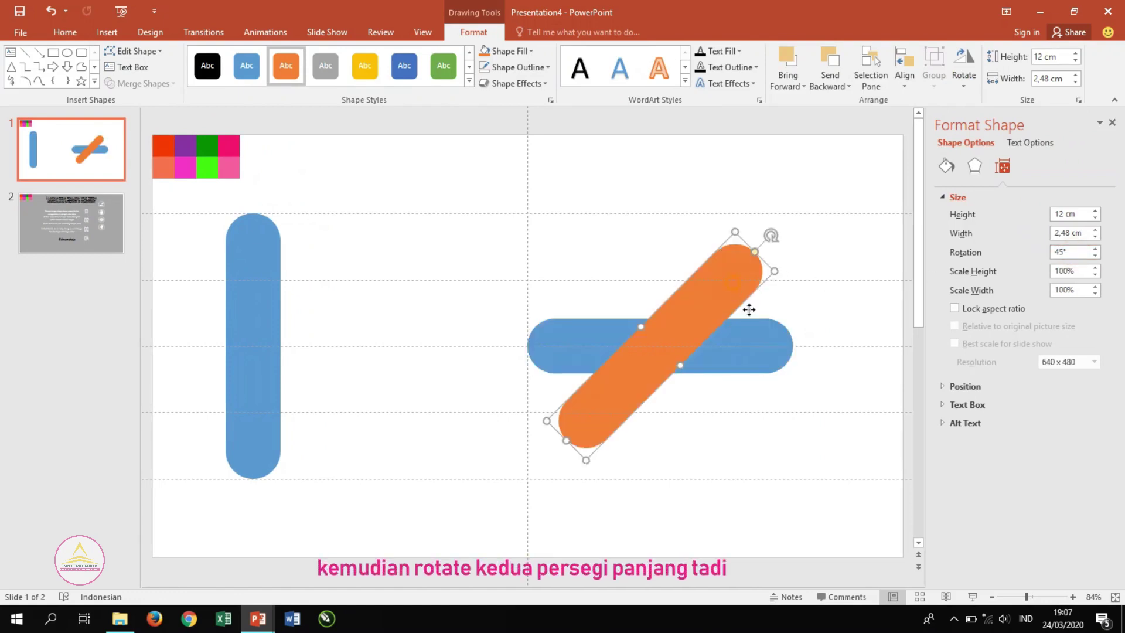
Step: Place the orange pill's top end on the blue pill's right end and shorten it
left_click_drag(768, 284, 788, 331)
scroll(804, 372, "up", 2)
scroll(804, 374, "up", 5)
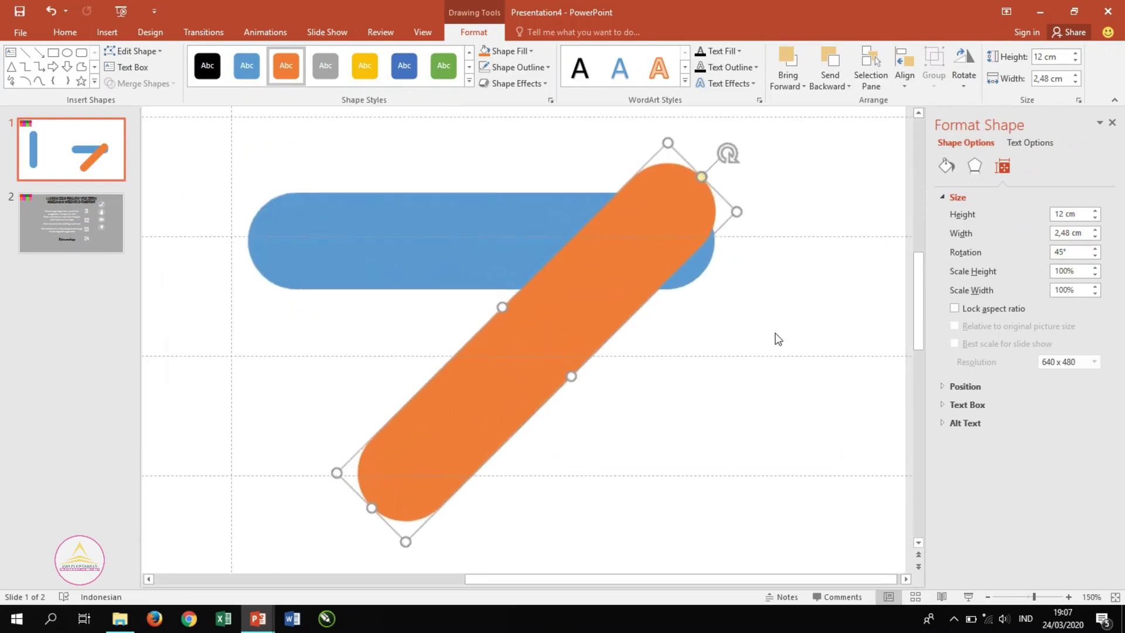
left_click_drag(656, 222, 658, 246)
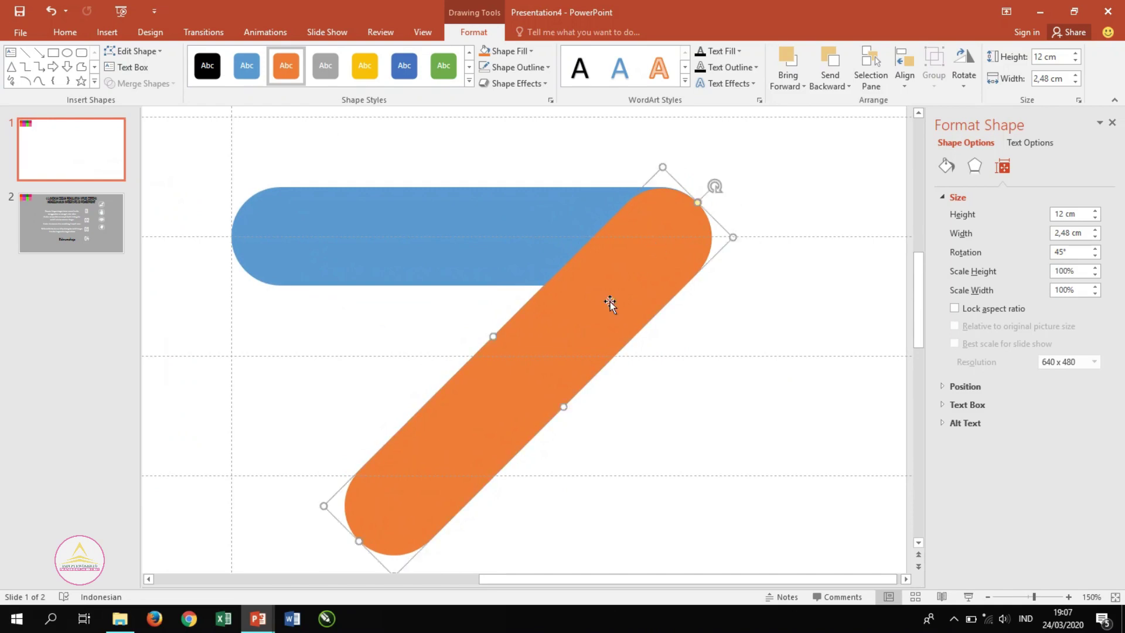
left_click_drag(361, 540, 450, 471)
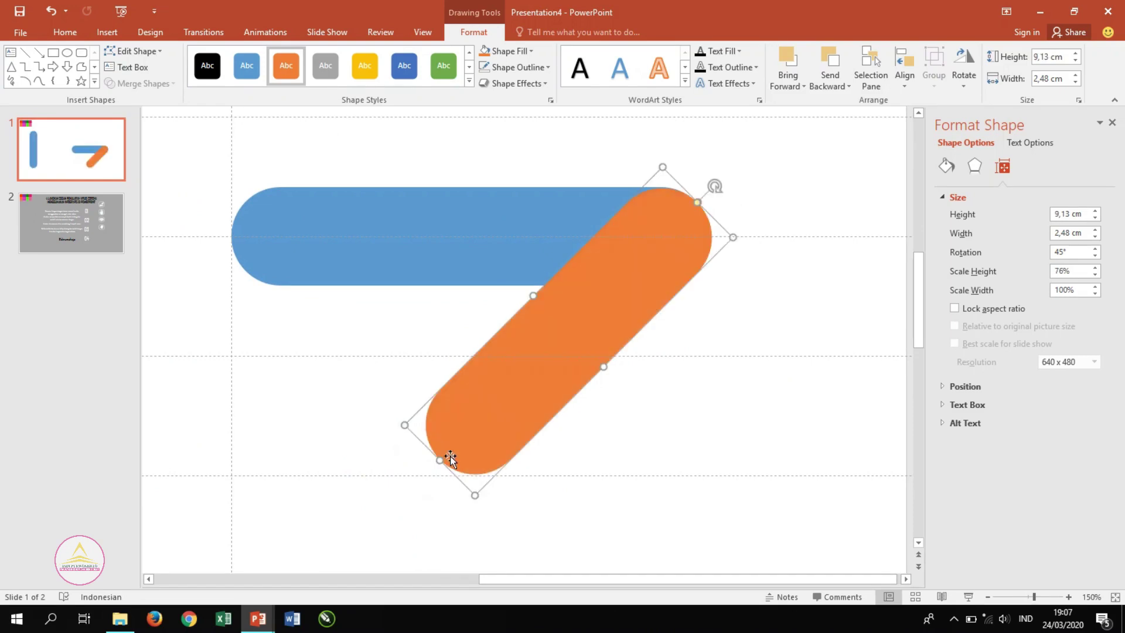
Step: Rotate the blue pill to 135°, join it to the orange pill, and shorten it to 9.12 cm
left_click(429, 253)
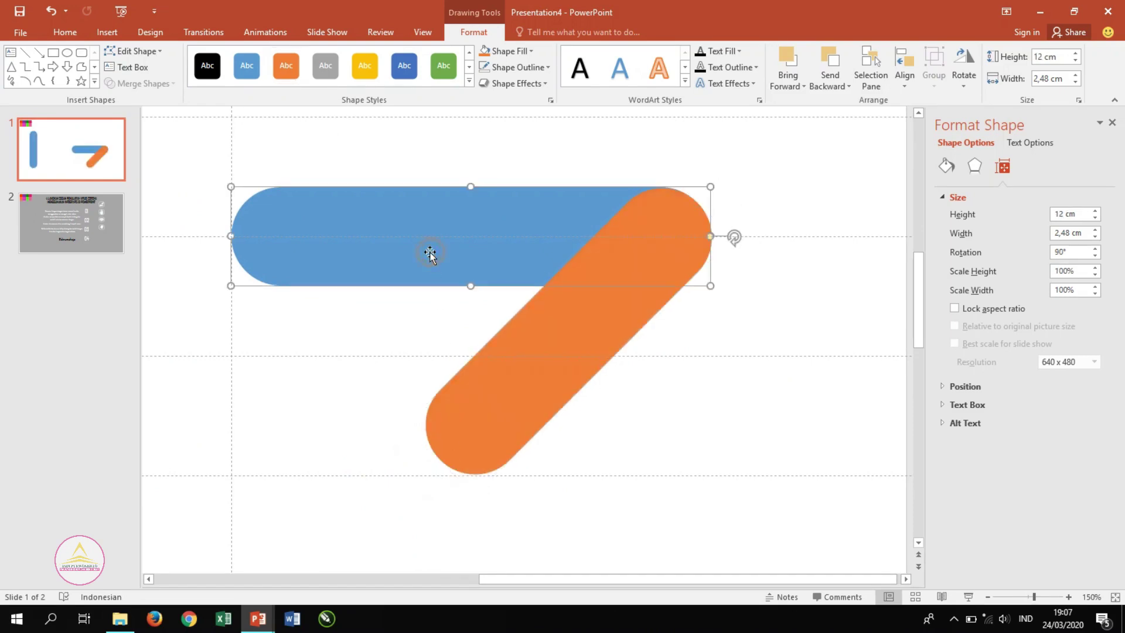
double_click(1084, 250)
type("135")
key("Return")
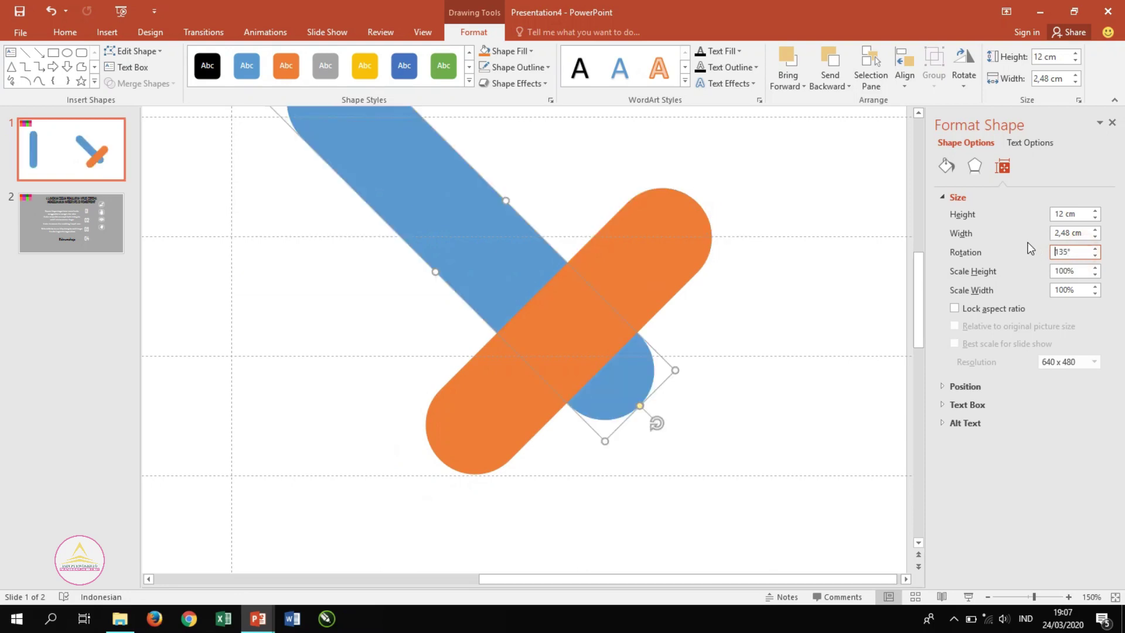
left_click_drag(509, 251, 555, 114)
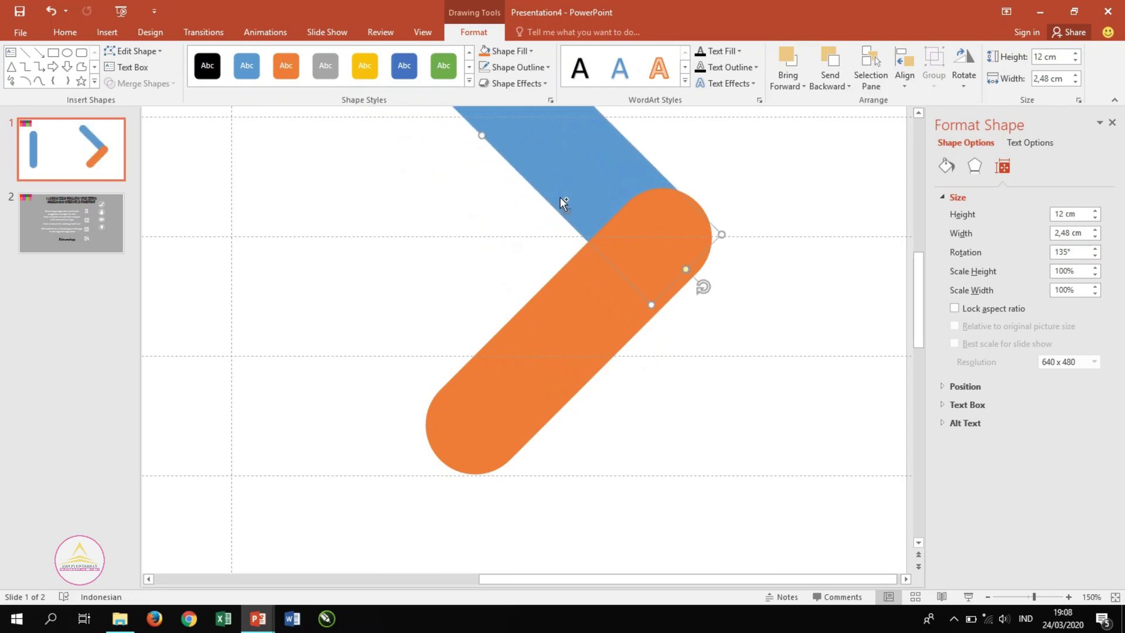
scroll(586, 273, "down", 1, "ctrl")
left_click_drag(643, 384, 649, 384)
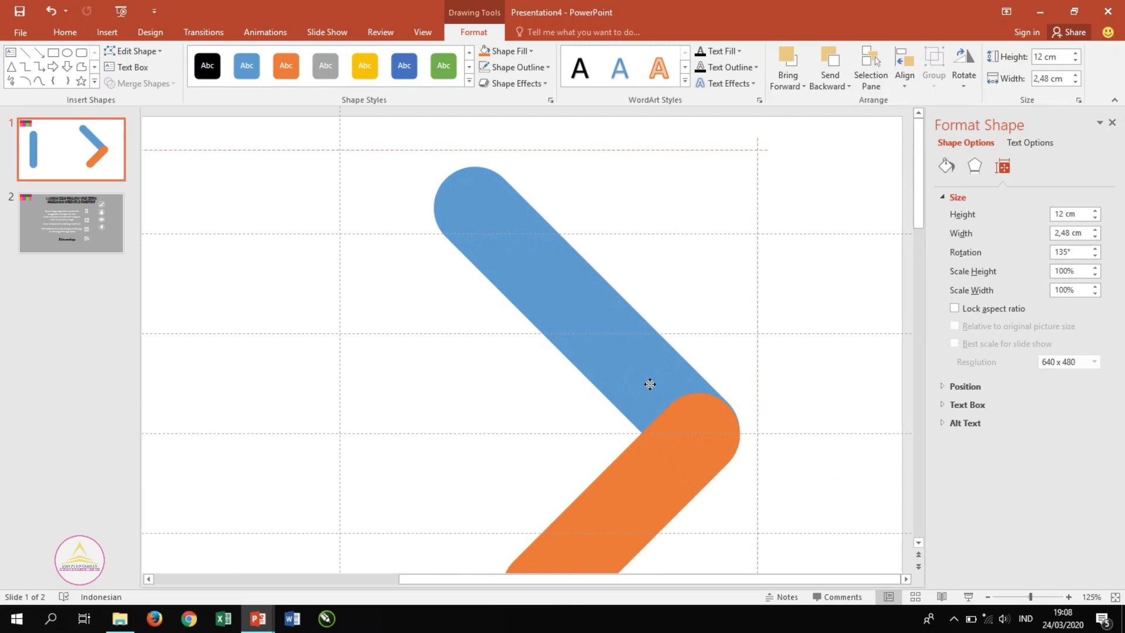
left_click_drag(650, 386, 648, 382)
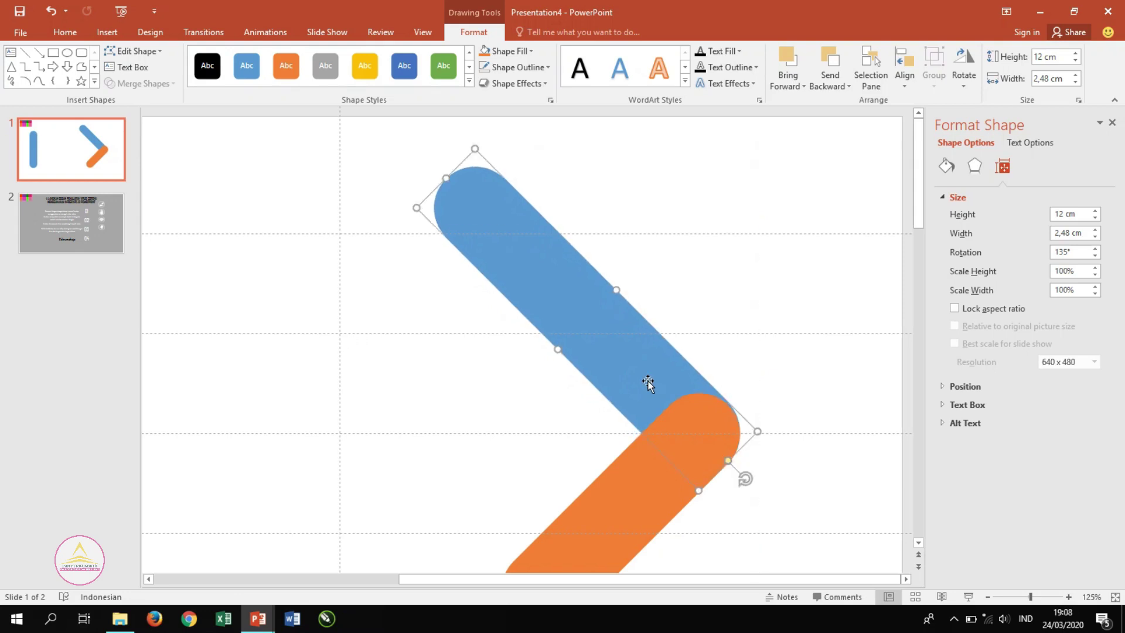
left_click_drag(444, 181, 507, 254)
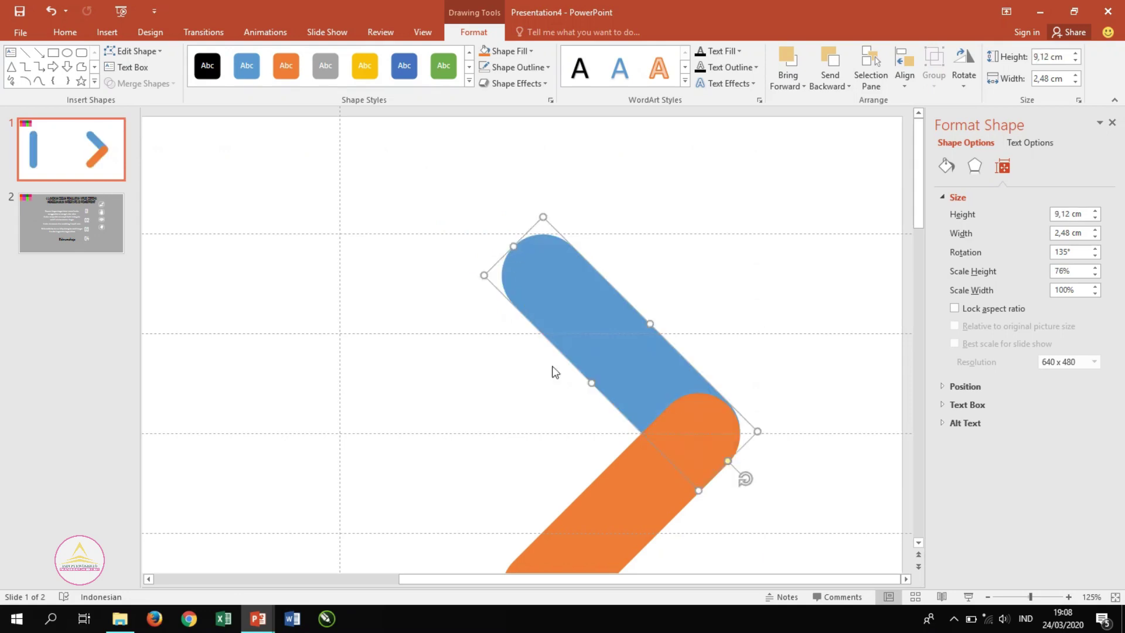
scroll(560, 395, "down", 4)
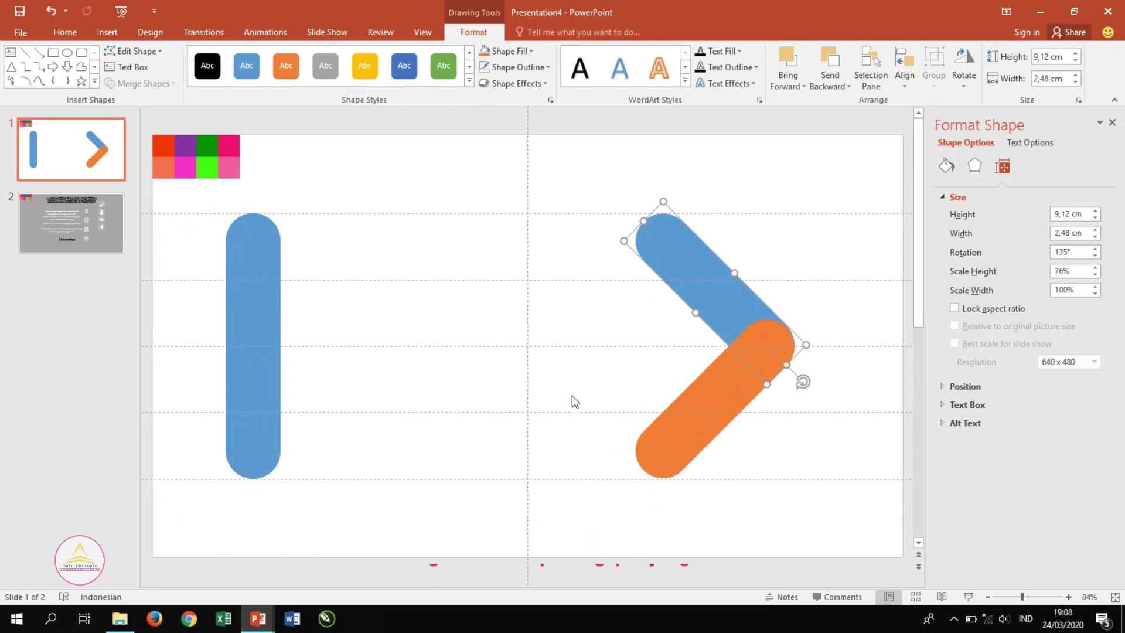
Step: Union the blue and orange pills into a single blue chevron
left_click(689, 430, "shift")
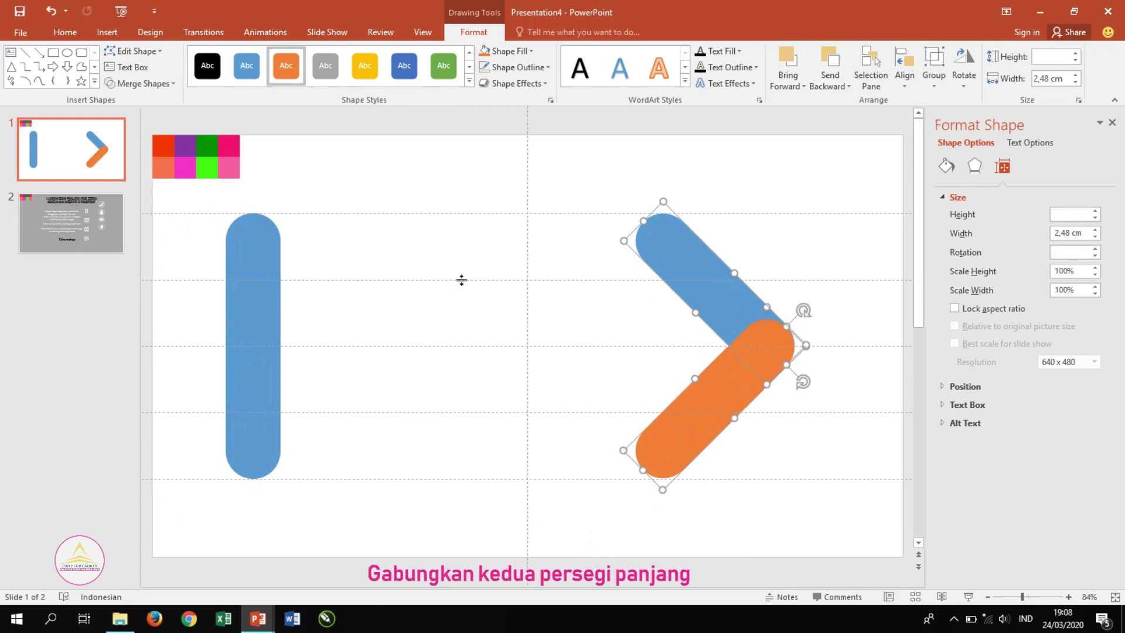
left_click(158, 87)
left_click(149, 104)
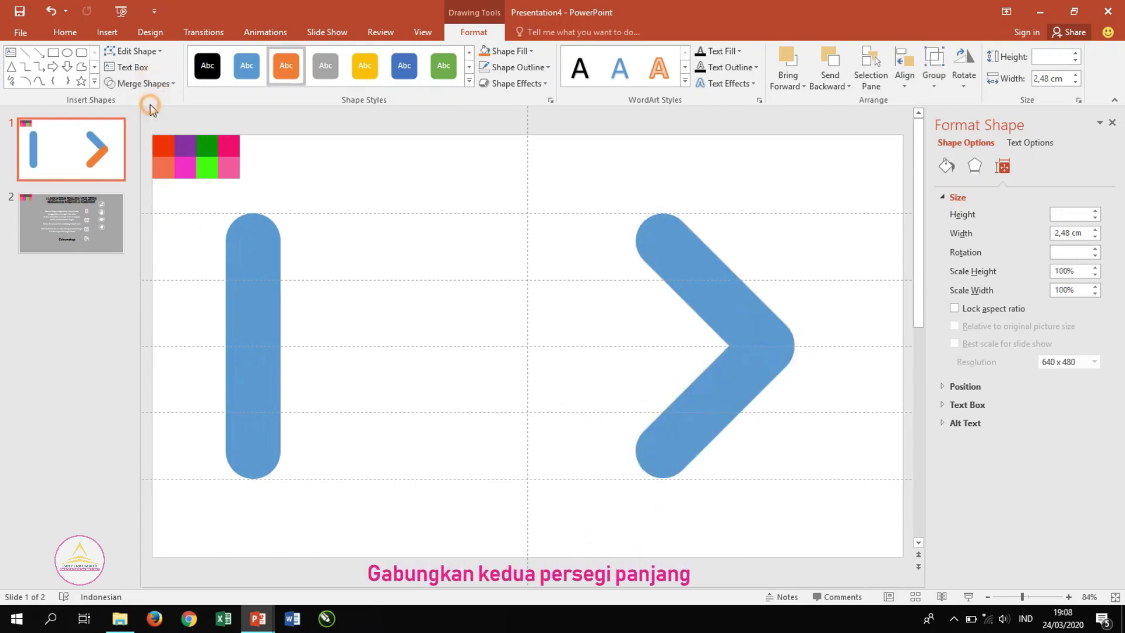
left_click(422, 259)
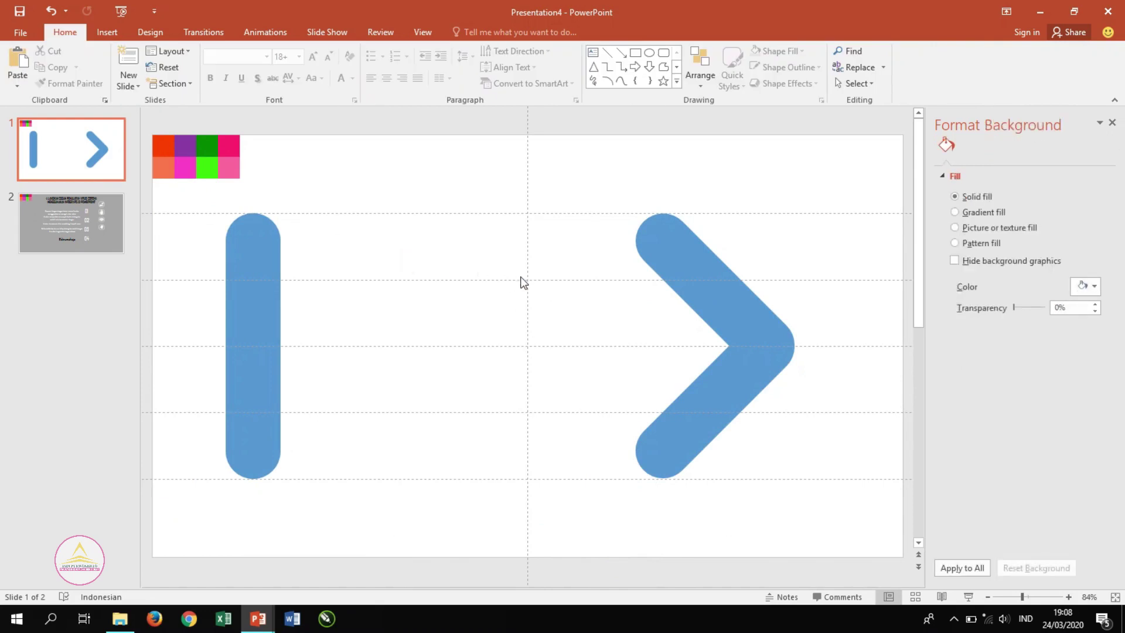
Step: Nudge the chevron and the upright bar slightly to the right
scroll(522, 282, "down", 1, "ctrl")
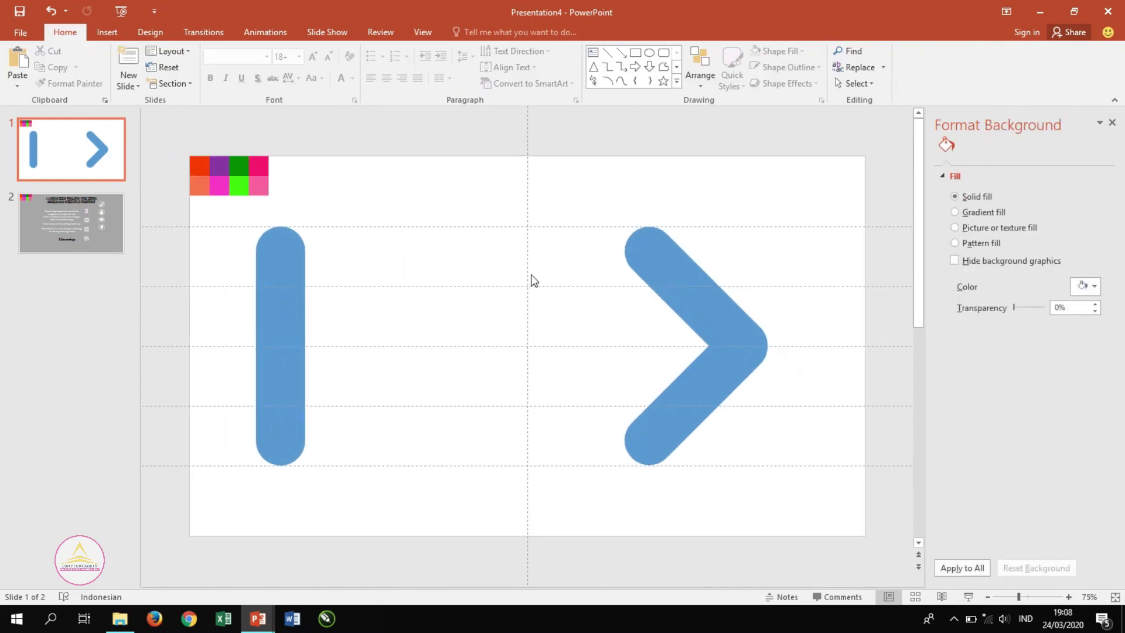
left_click(716, 319)
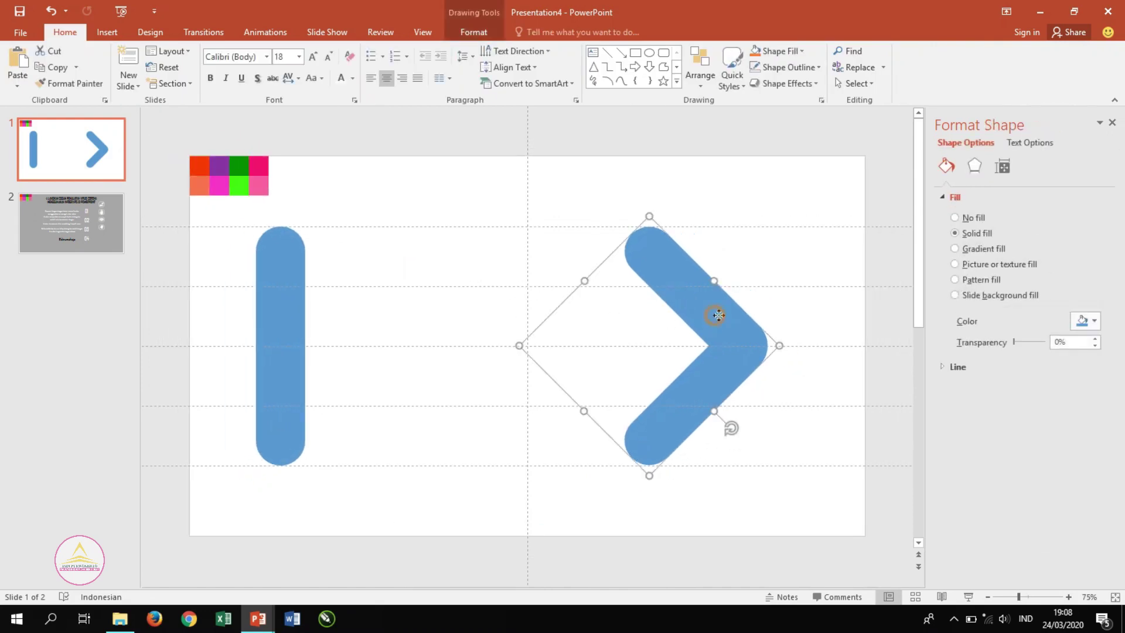
mouse_move(718, 315)
left_mouse_down()
mouse_move(747, 317)
mouse_move(737, 316)
left_mouse_up()
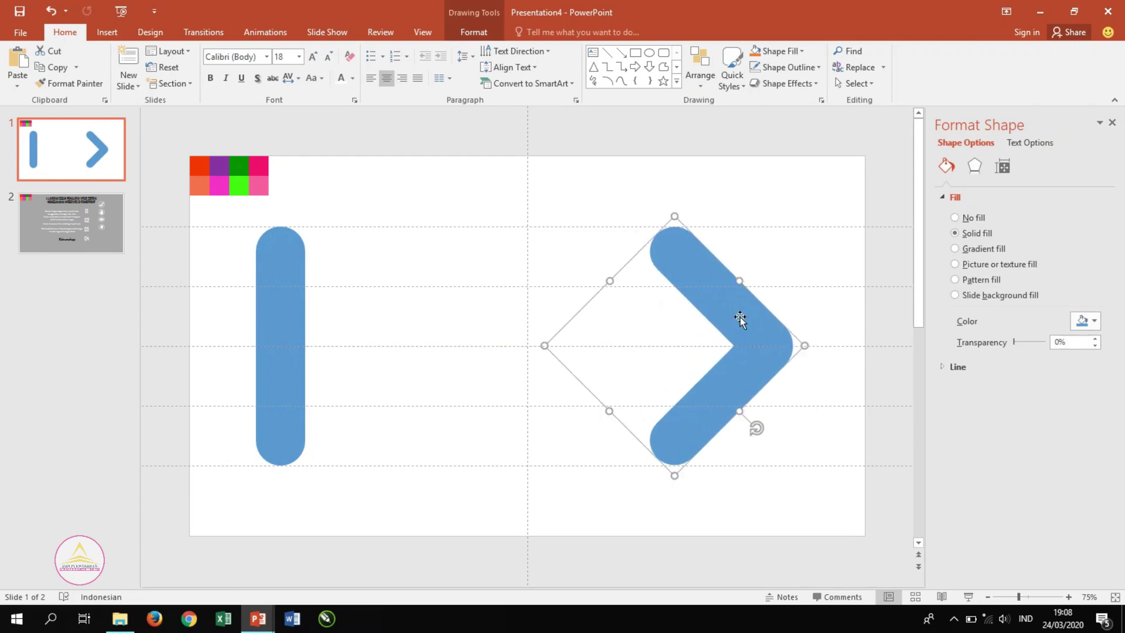
left_click_drag(289, 294, 297, 294)
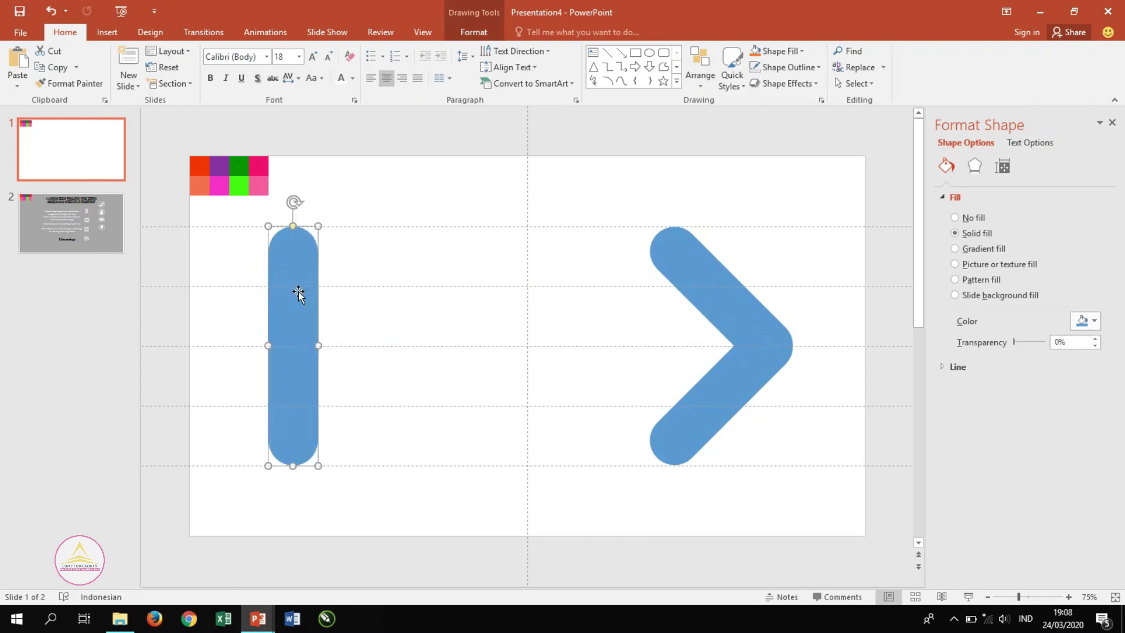
left_click(392, 275)
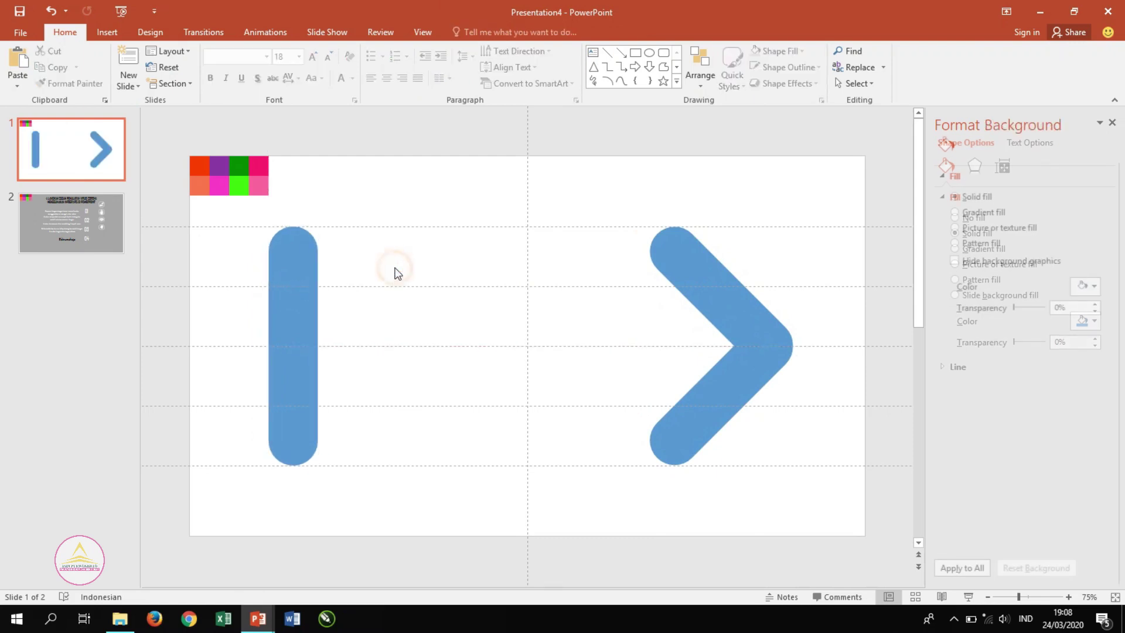
Step: Draw a 26.04 × 3.01 cm rectangle across the tops of the upright bar and chevron
left_click(107, 32)
left_click(240, 73)
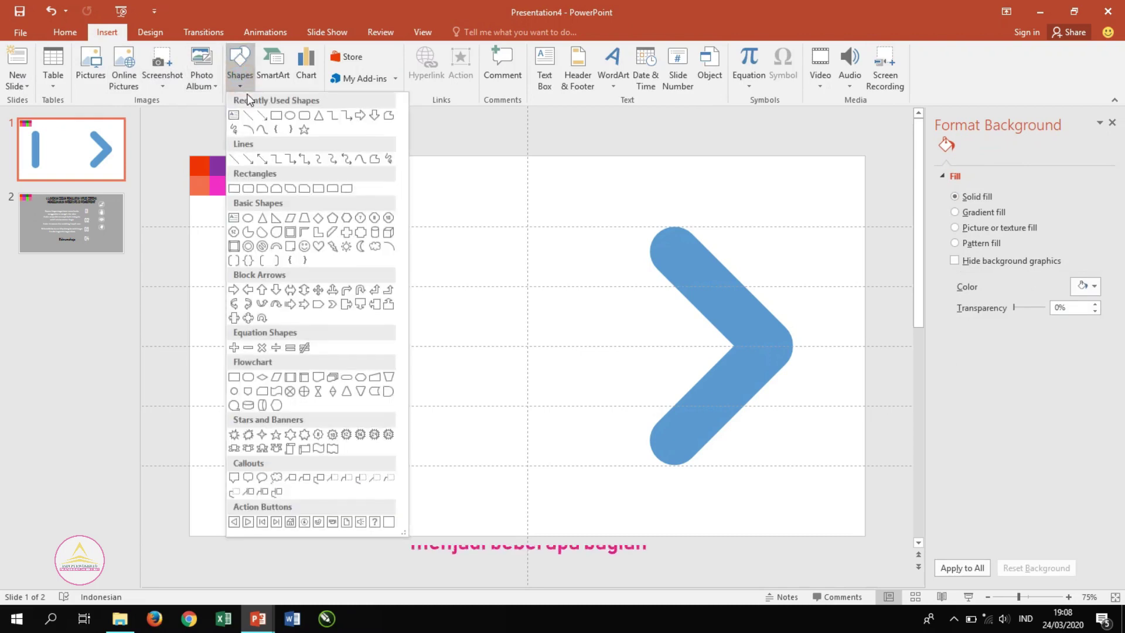
left_click(234, 188)
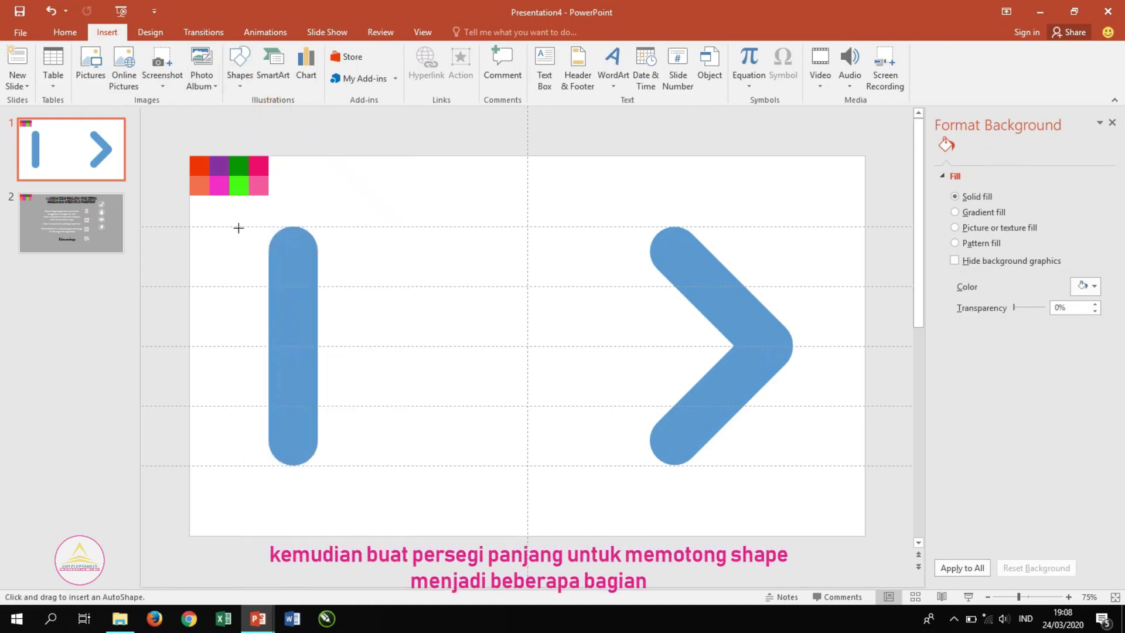
scroll(238, 228, "up", 1, "ctrl")
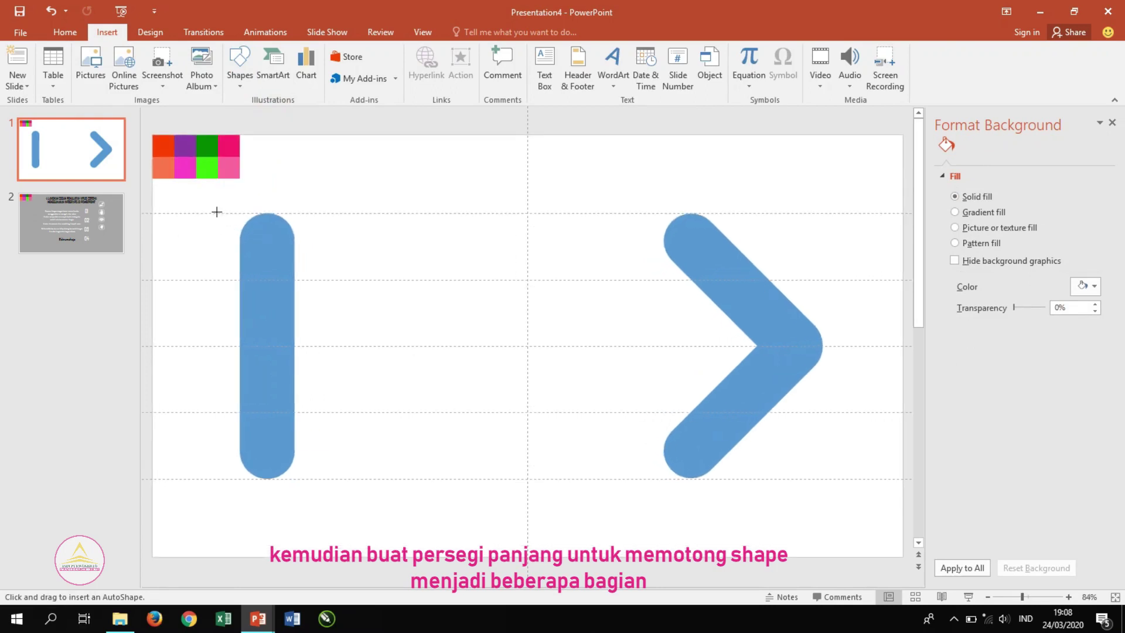
left_click_drag(216, 212, 793, 281)
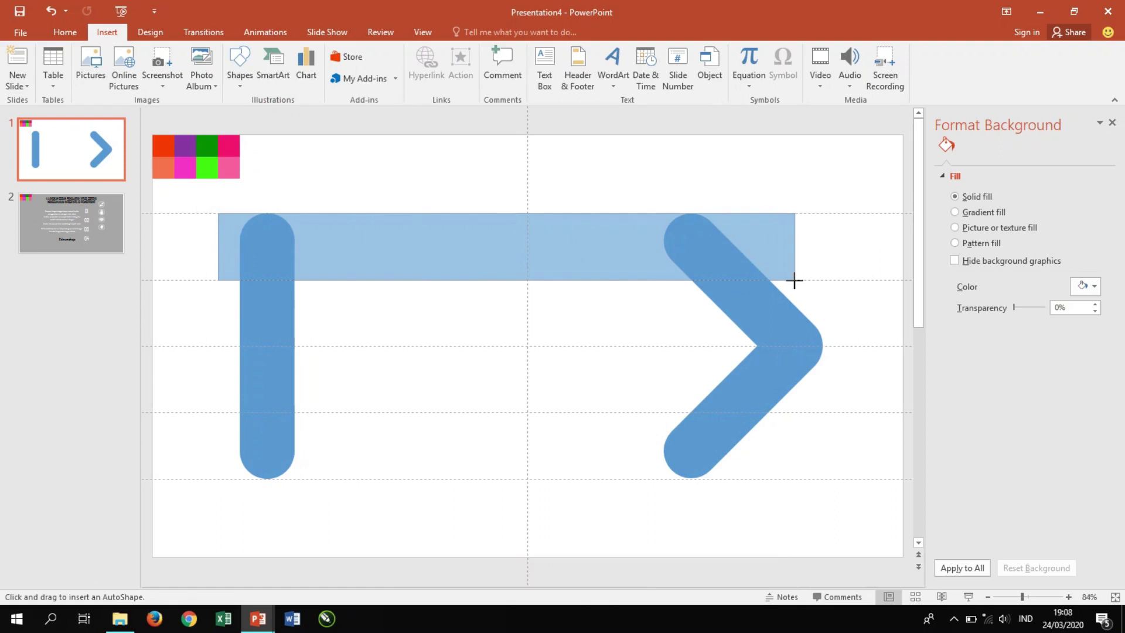
left_click_drag(794, 281, 794, 279)
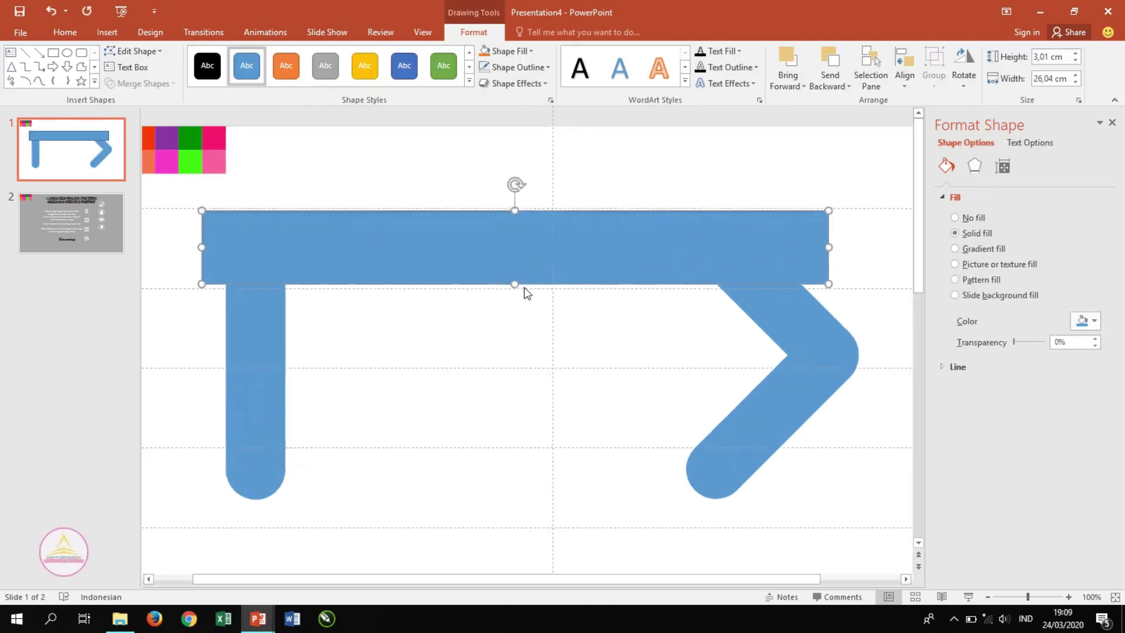
scroll(521, 287, "up", 2)
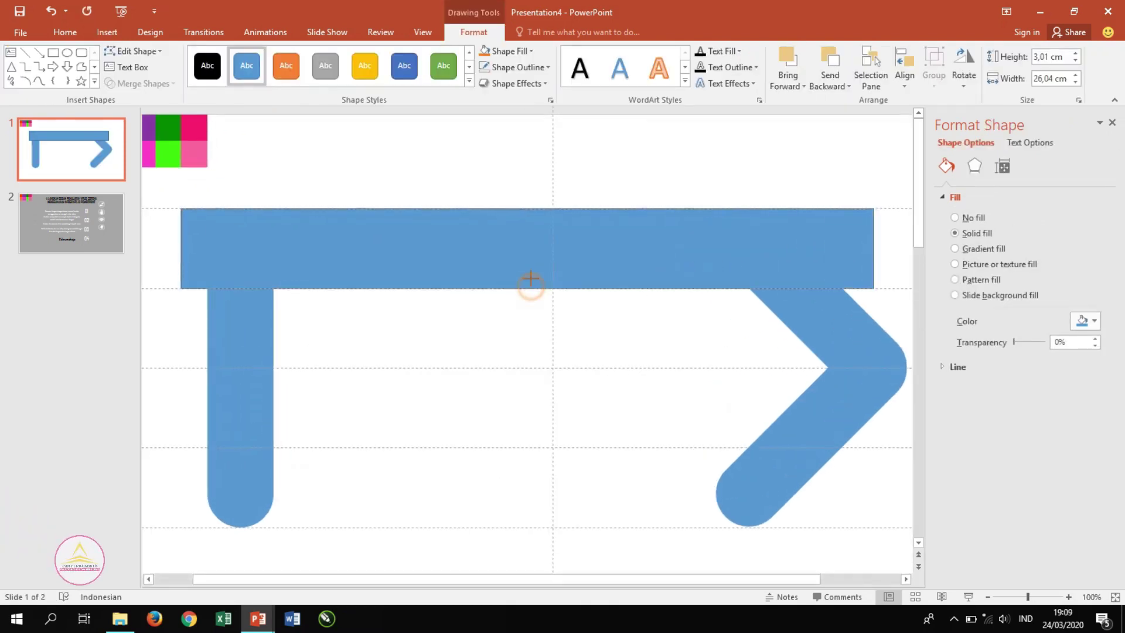
left_click_drag(529, 287, 530, 289)
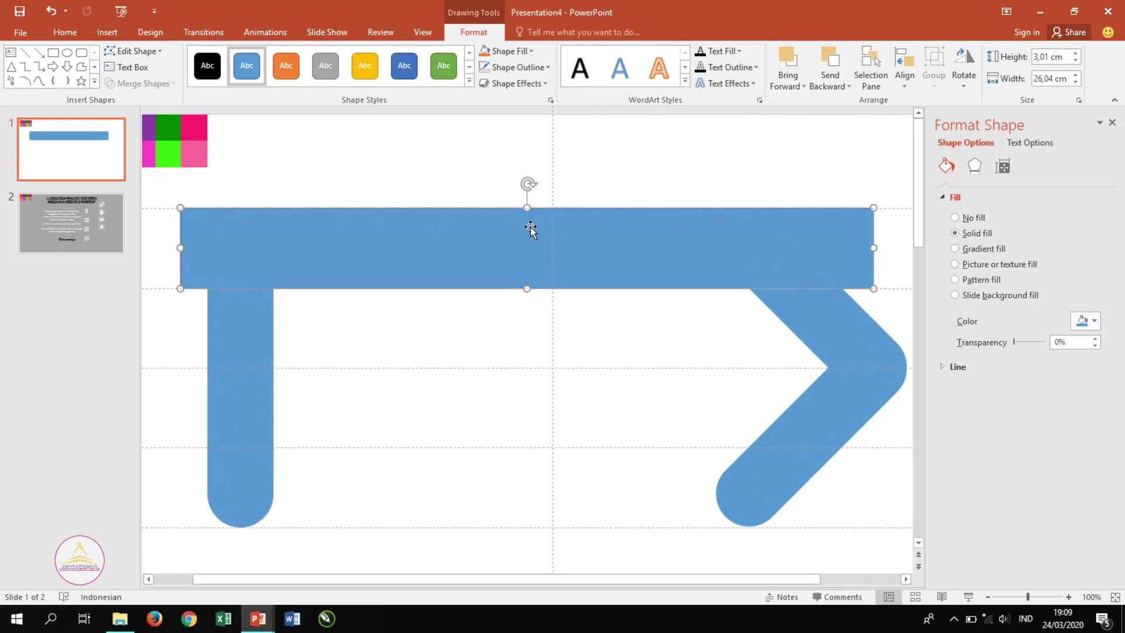
left_click_drag(524, 208, 527, 211)
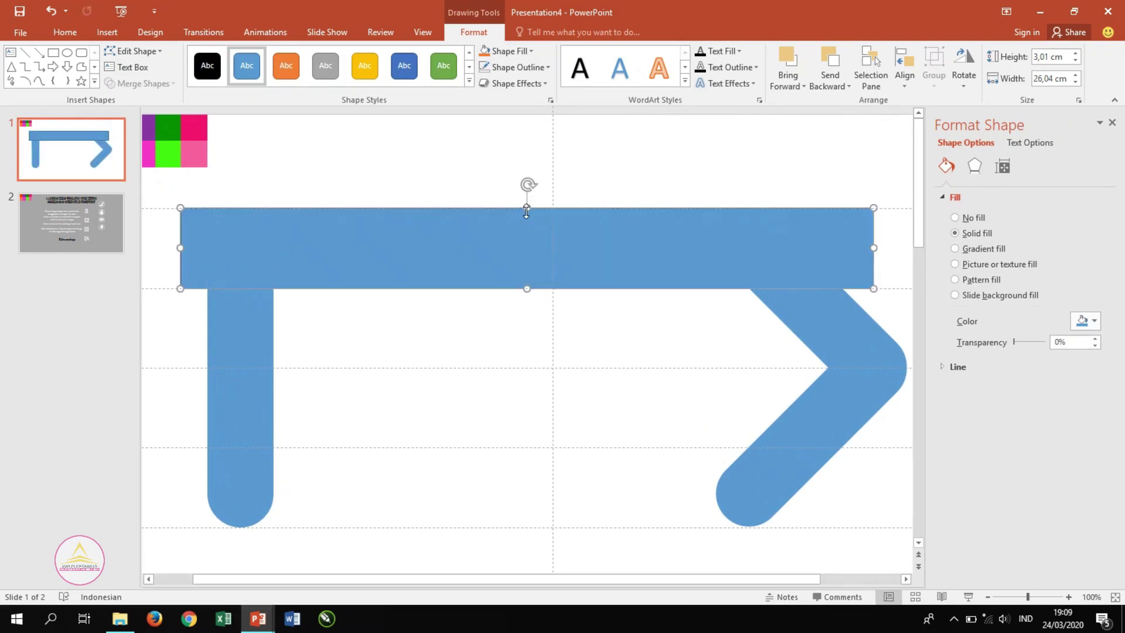
left_click(353, 383)
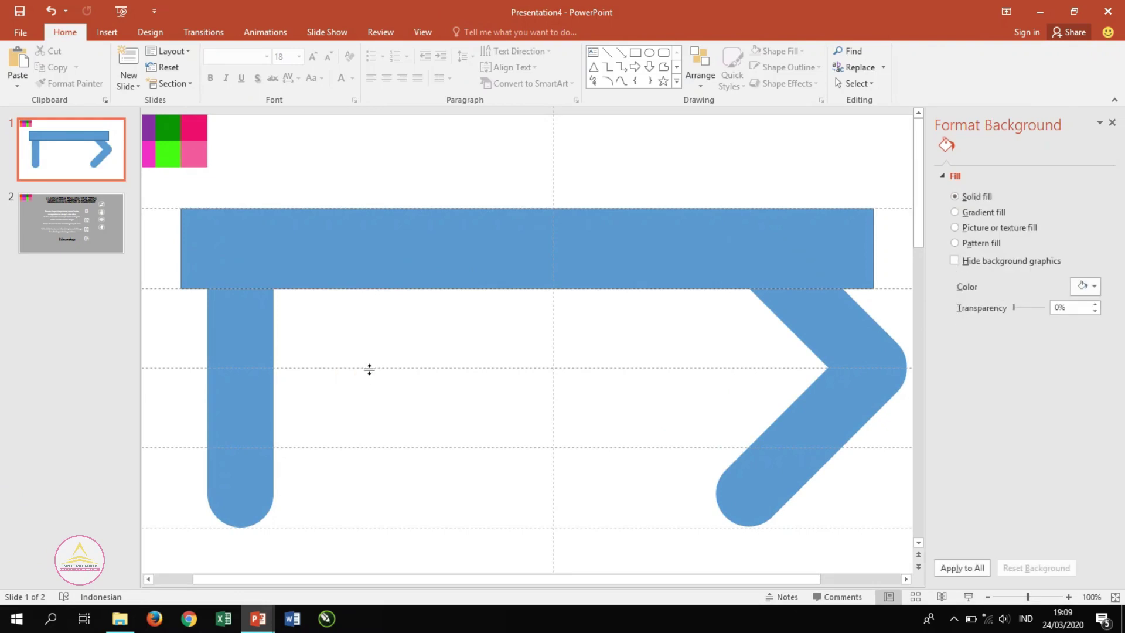
scroll(366, 366, "down", 2)
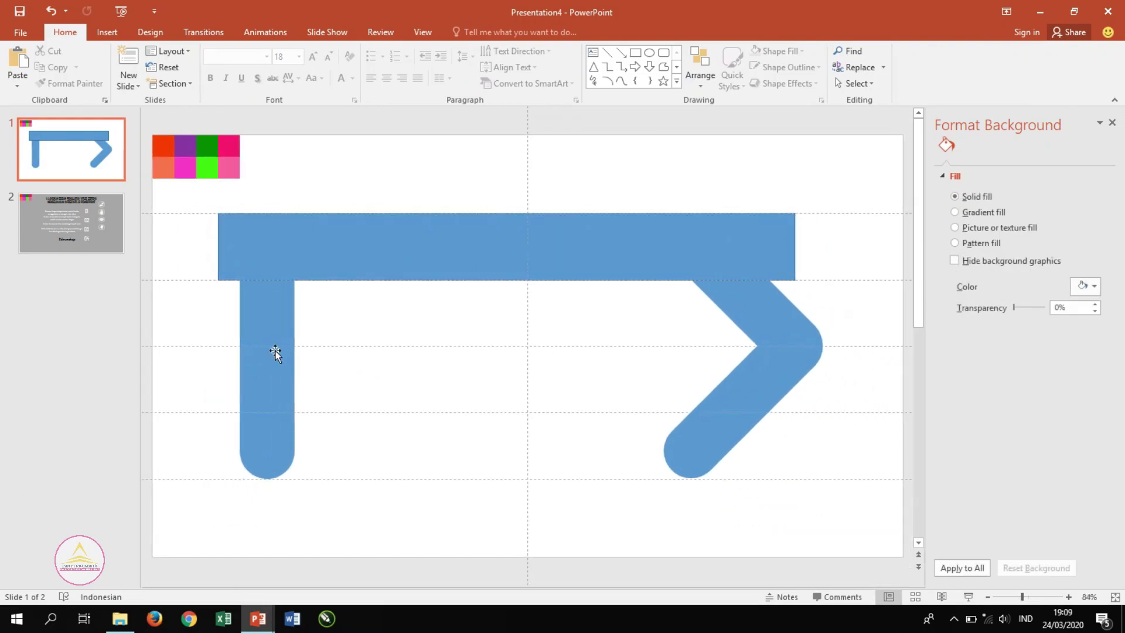
left_click(274, 353)
Step: Fragment the upright bar, chevron and top rectangle with Merge Shapes
left_click(806, 348, "shift")
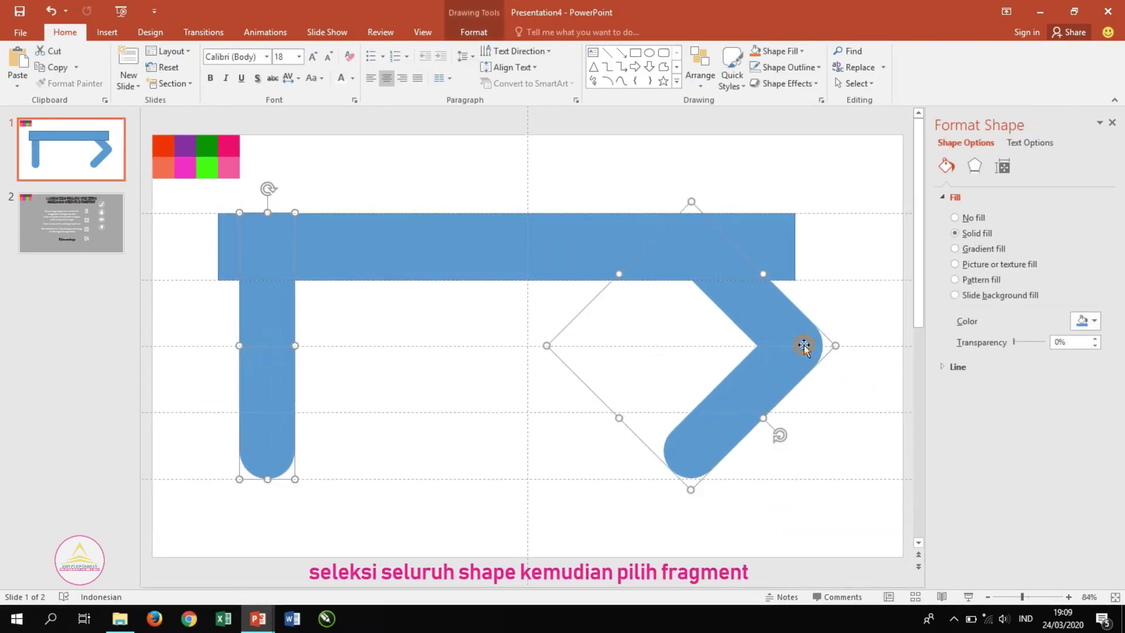
left_click(467, 251, "shift")
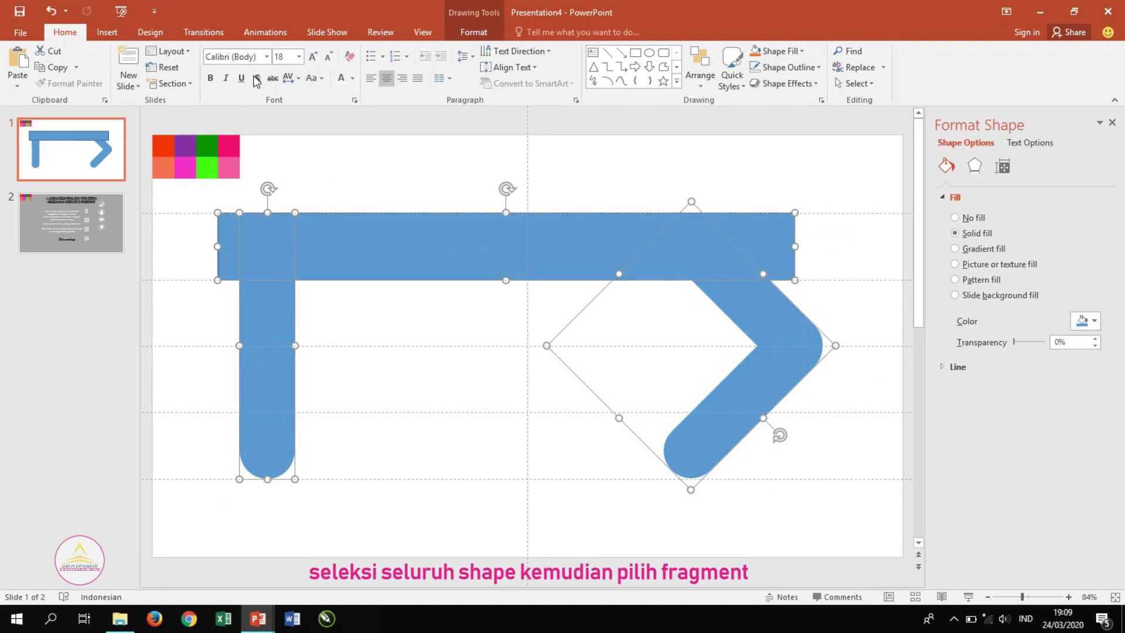
left_click(462, 35)
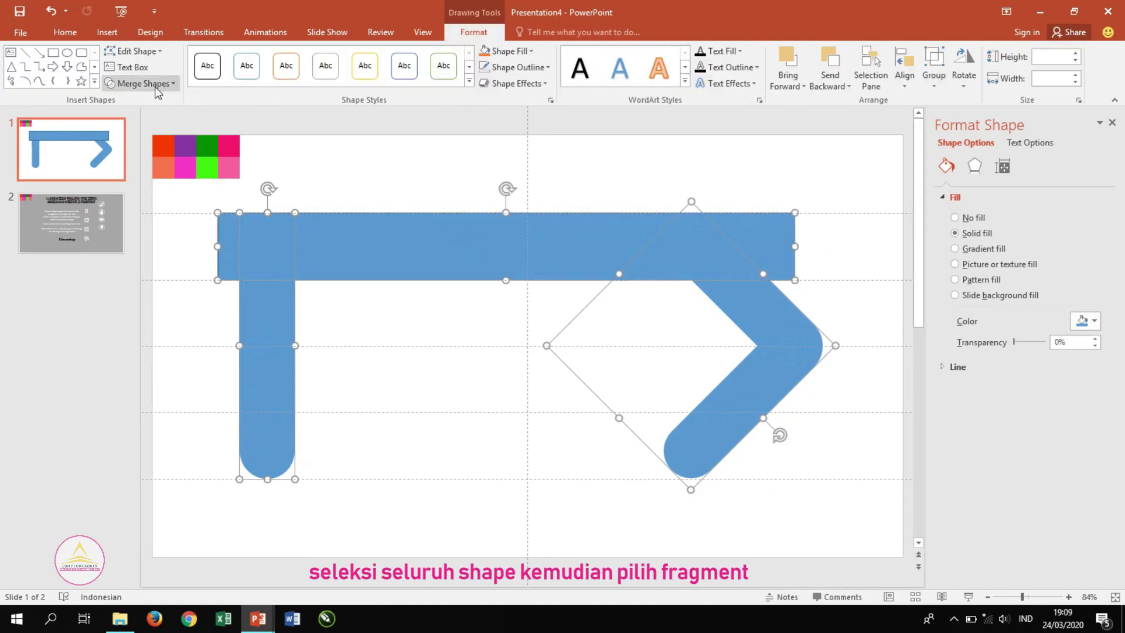
left_click(140, 83)
left_click(149, 136)
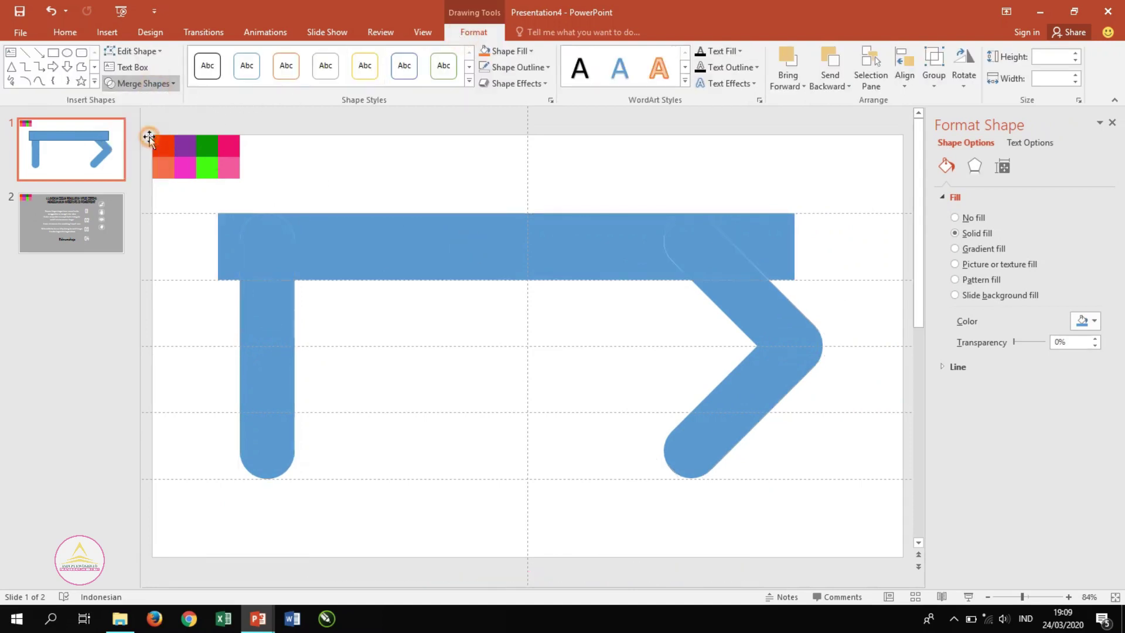
Step: Delete the leftover rectangle fragments, keeping the separate top caps
left_click(399, 326)
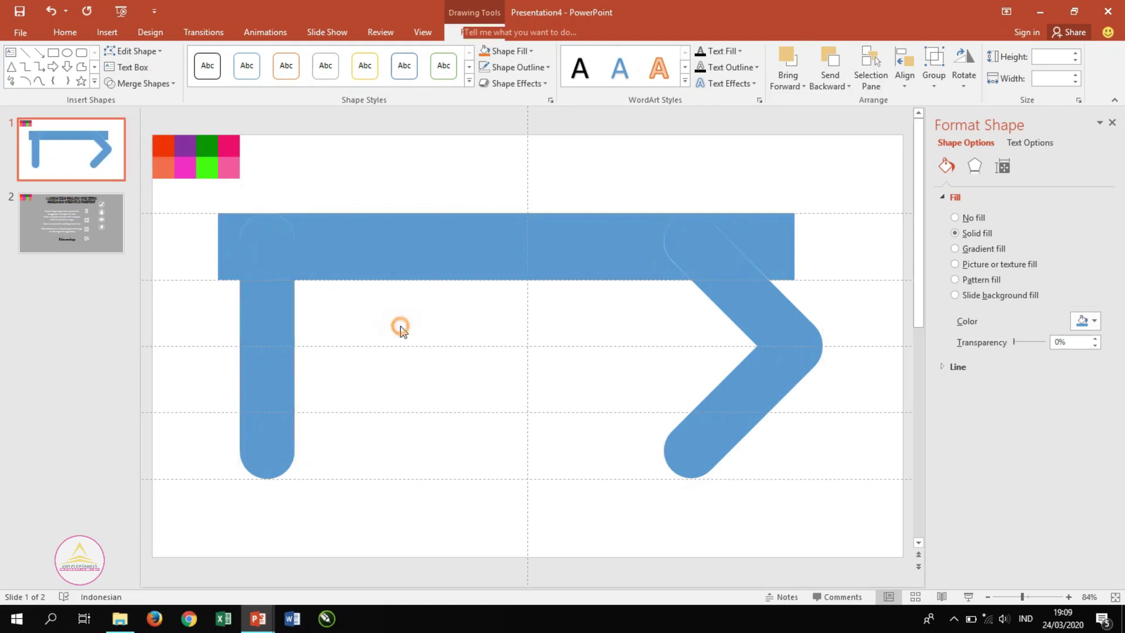
left_click_drag(397, 241, 406, 322)
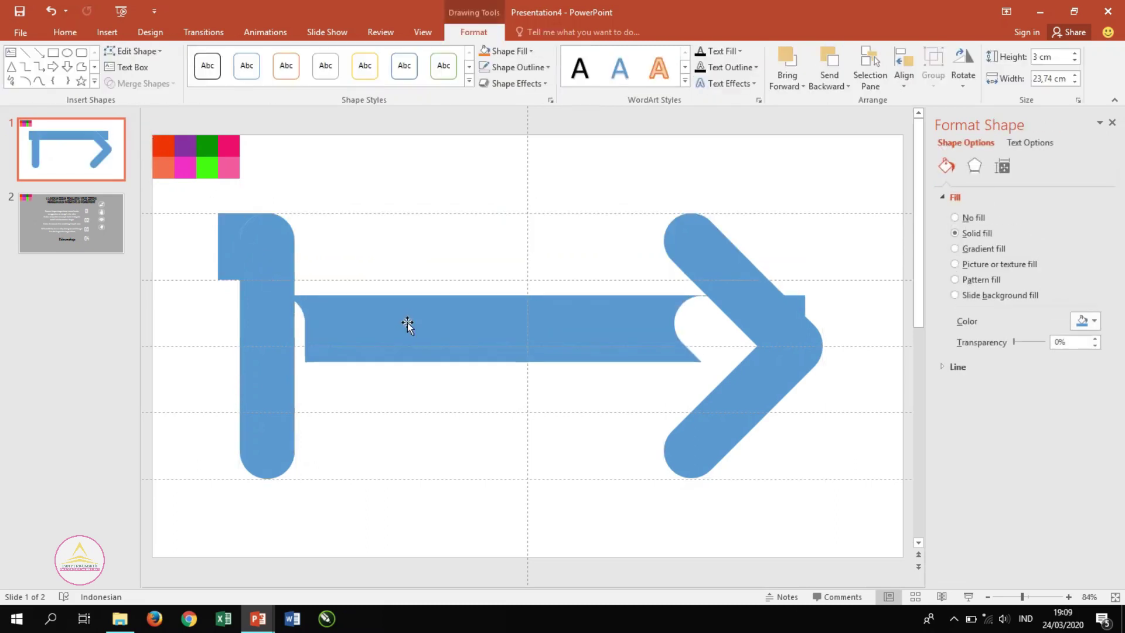
left_click(229, 235)
mouse_move(229, 232)
left_mouse_down()
mouse_move(434, 311)
mouse_move(435, 285)
left_mouse_up()
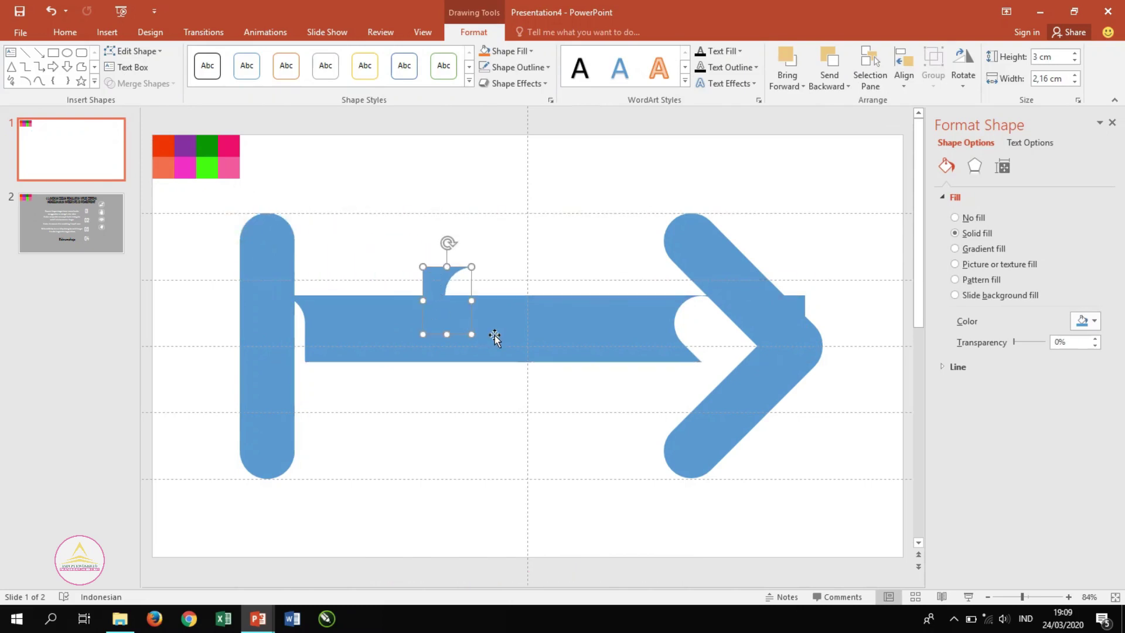
left_click(523, 337, "shift")
key("Delete")
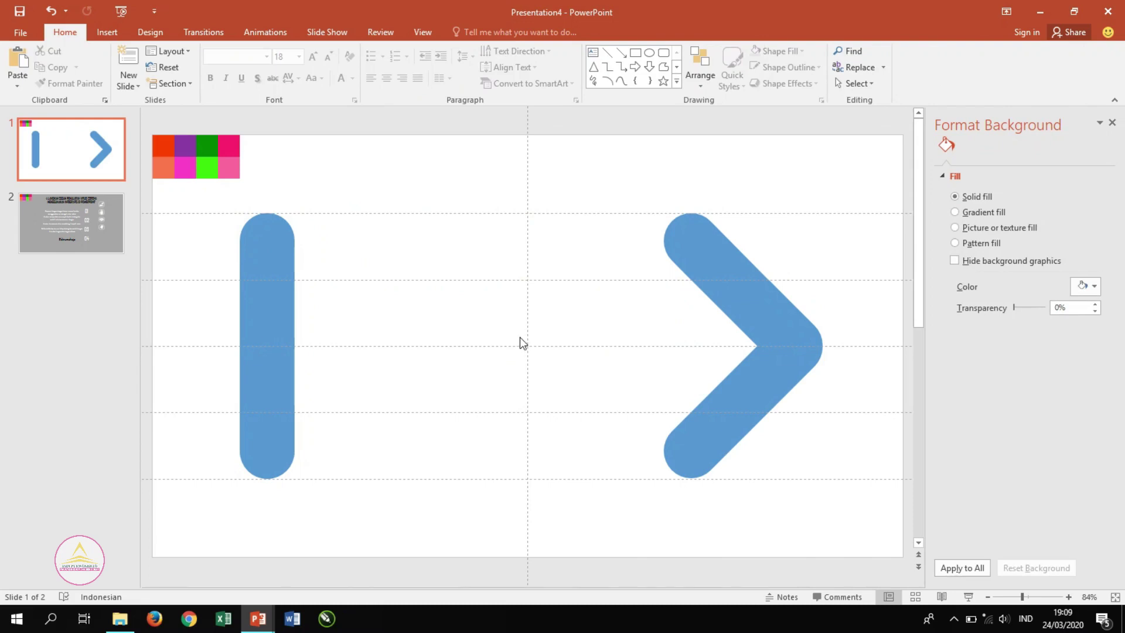
Step: Fill the upright bar's top cap with an orange-to-red gradient at 180°, sampled from the swatches
left_click(270, 233)
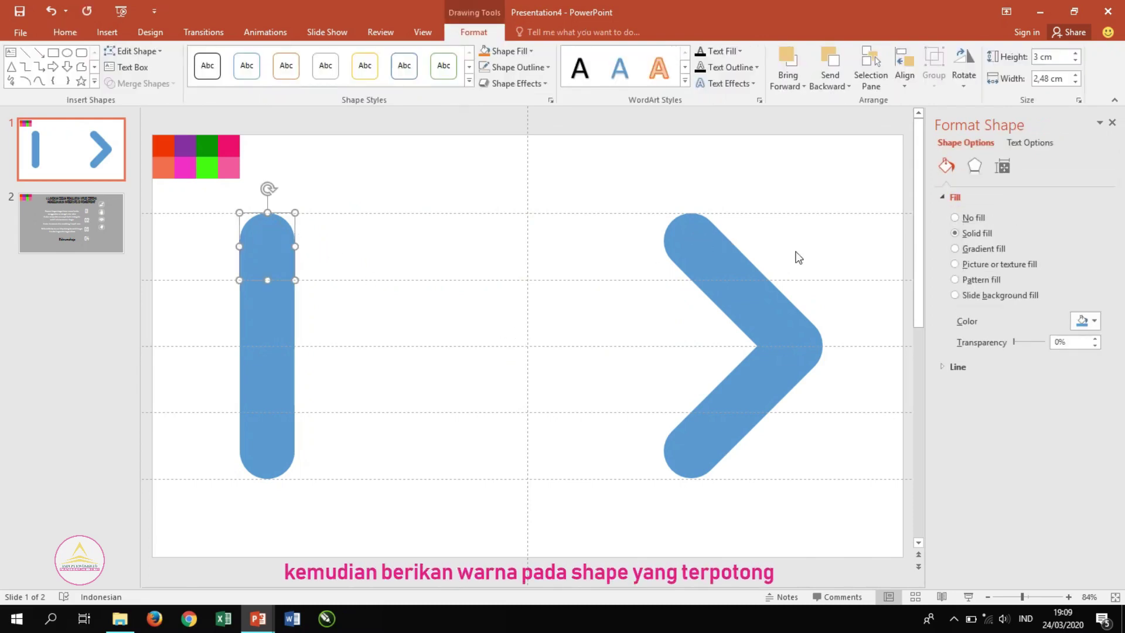
left_click(954, 248)
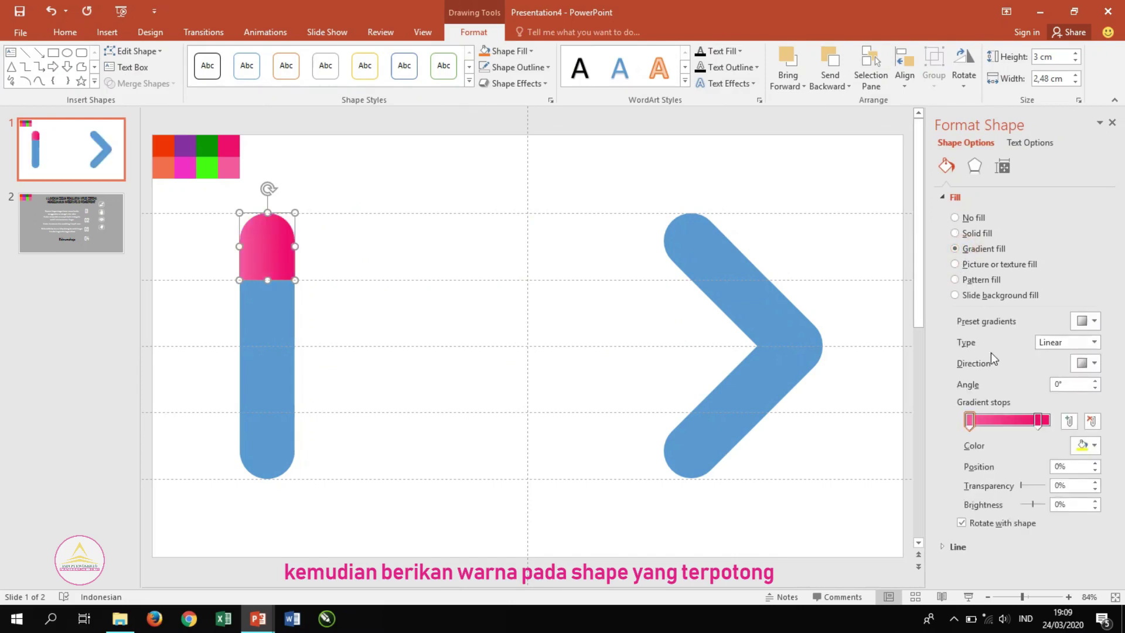
left_click(1040, 421)
left_click(1085, 445)
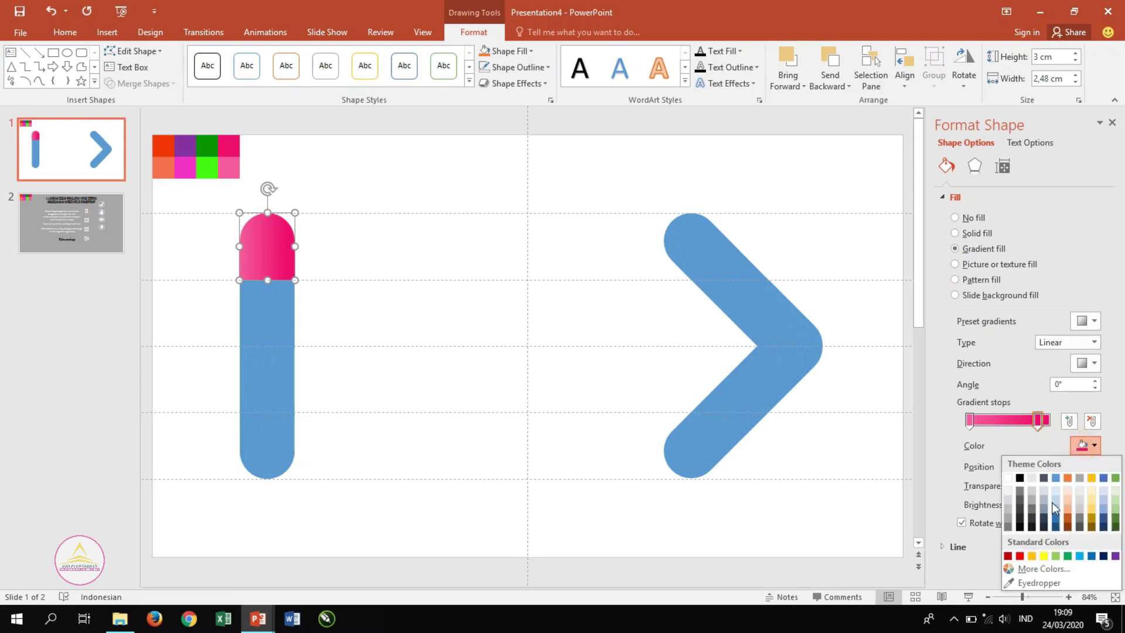
left_click(1039, 583)
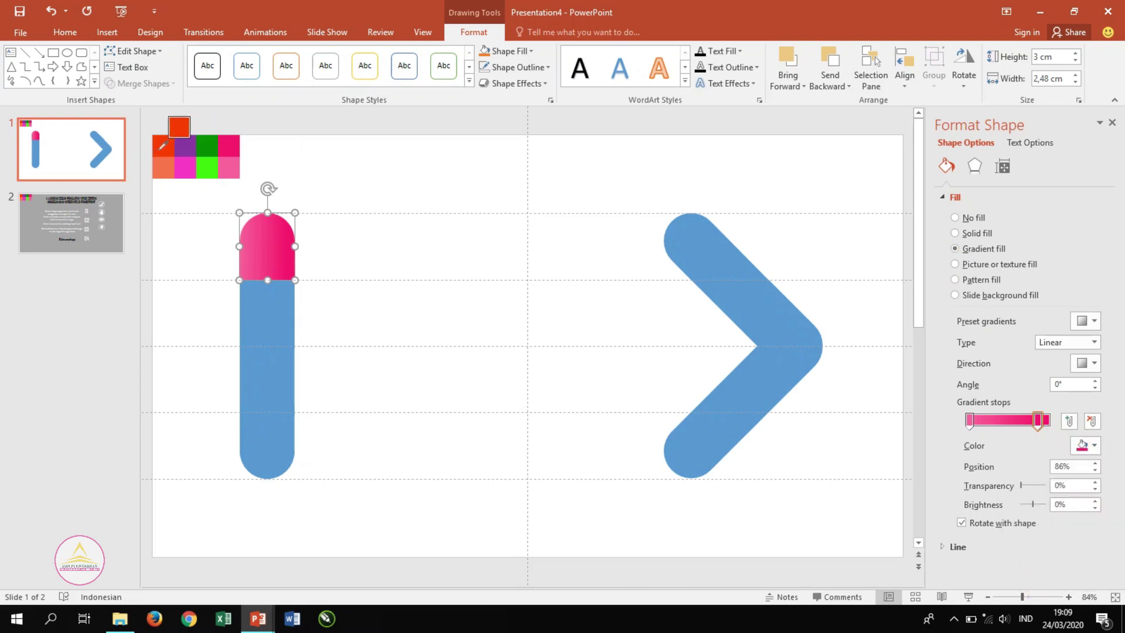
left_click(159, 147)
left_click(969, 419)
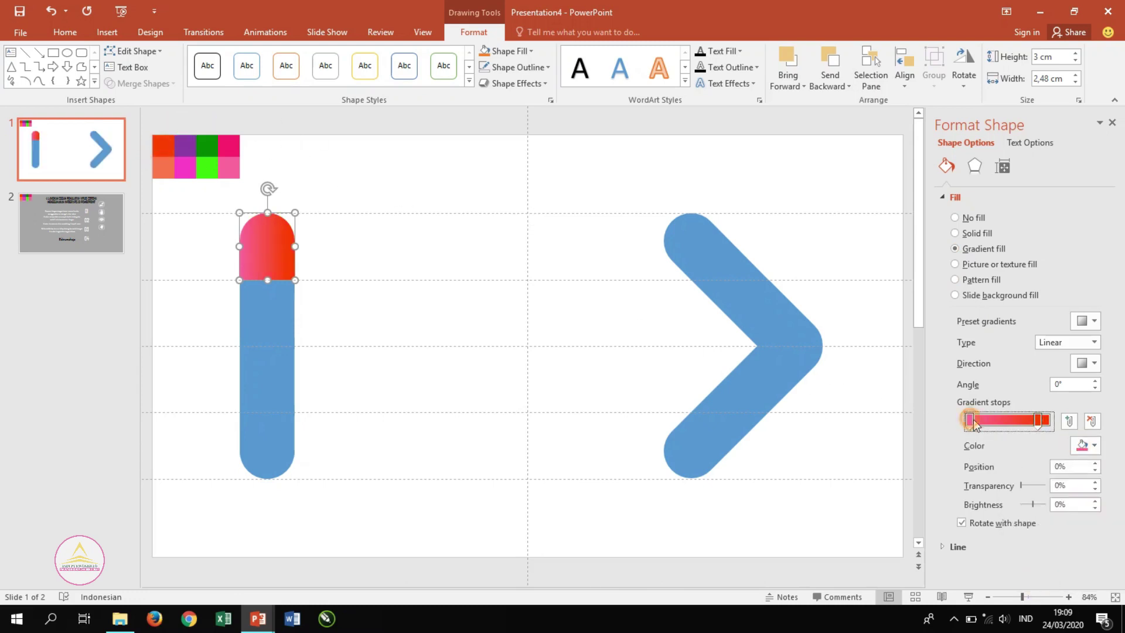
left_click(1087, 445)
left_click(1046, 426)
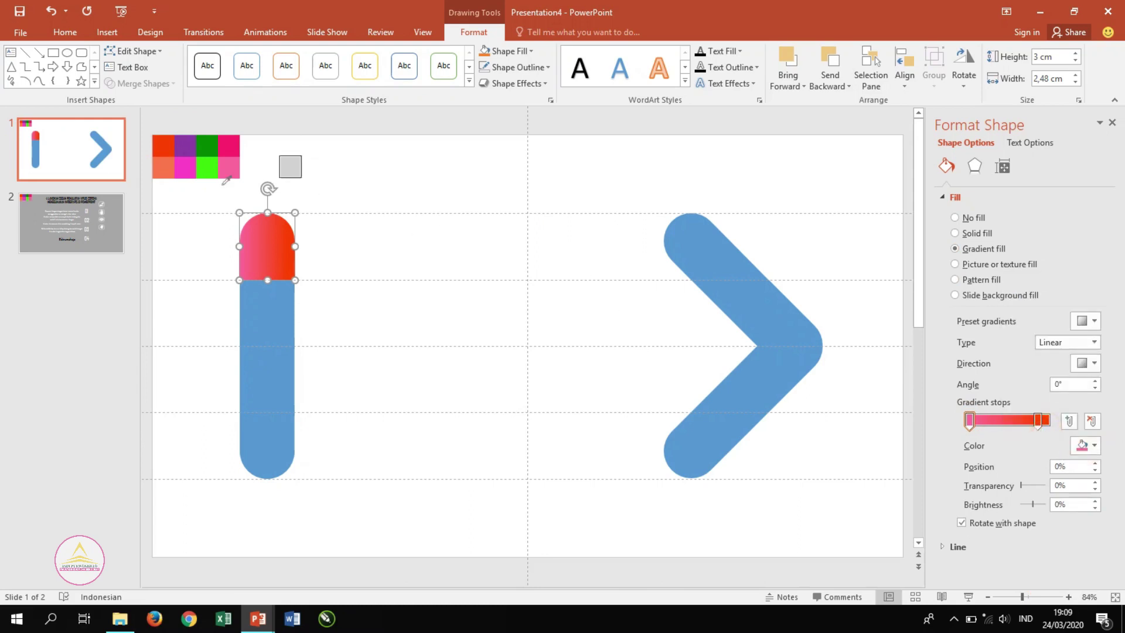
left_click(164, 163)
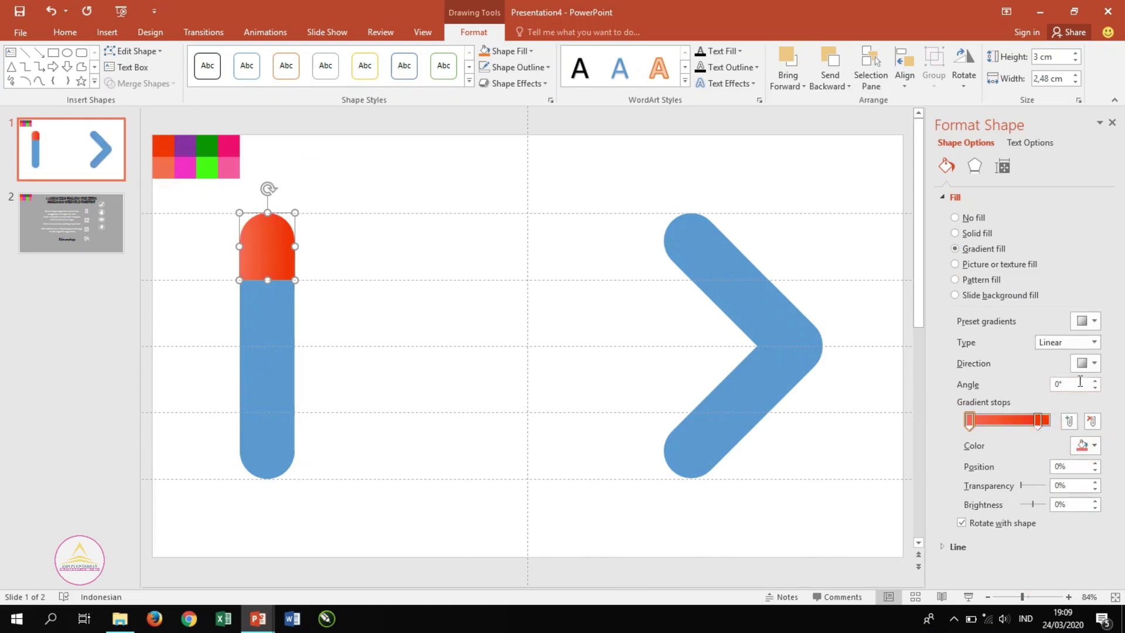
left_click(1086, 363)
left_click(1102, 394)
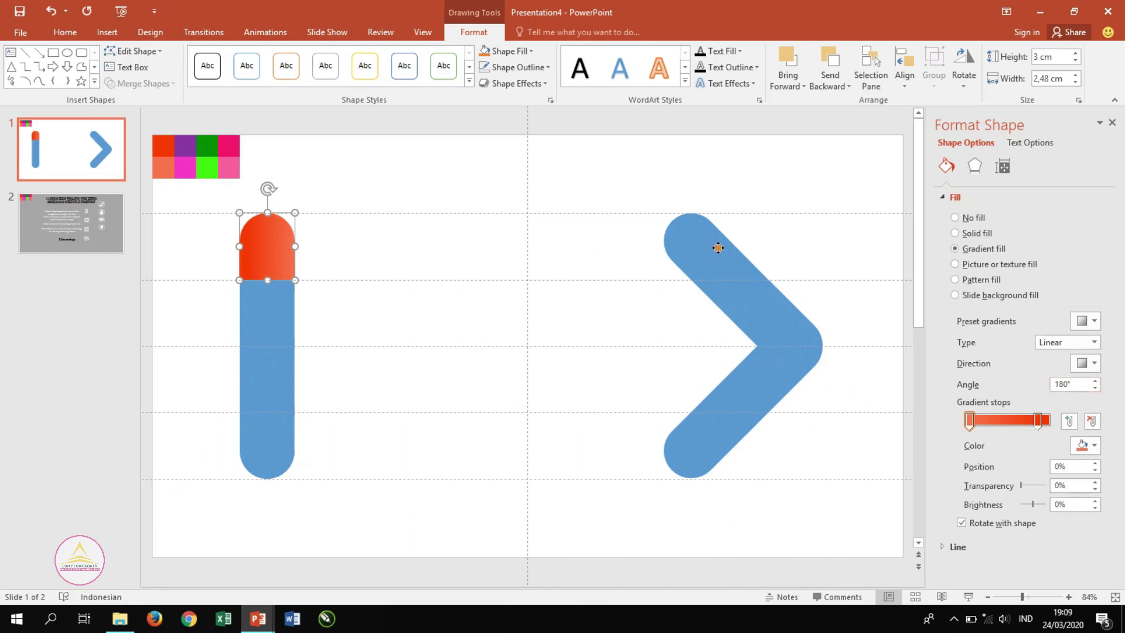
Step: Copy the cap's red gradient onto the chevron's upper segment with Format Painter and adjust its direction
left_click(718, 247)
left_click(56, 36)
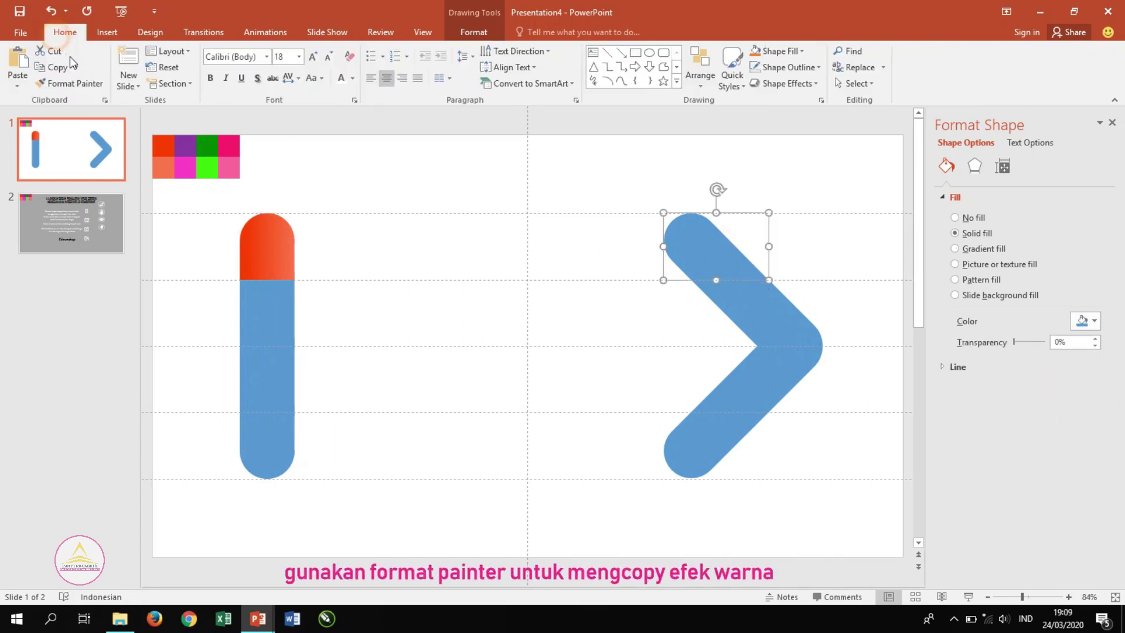
left_click(70, 83)
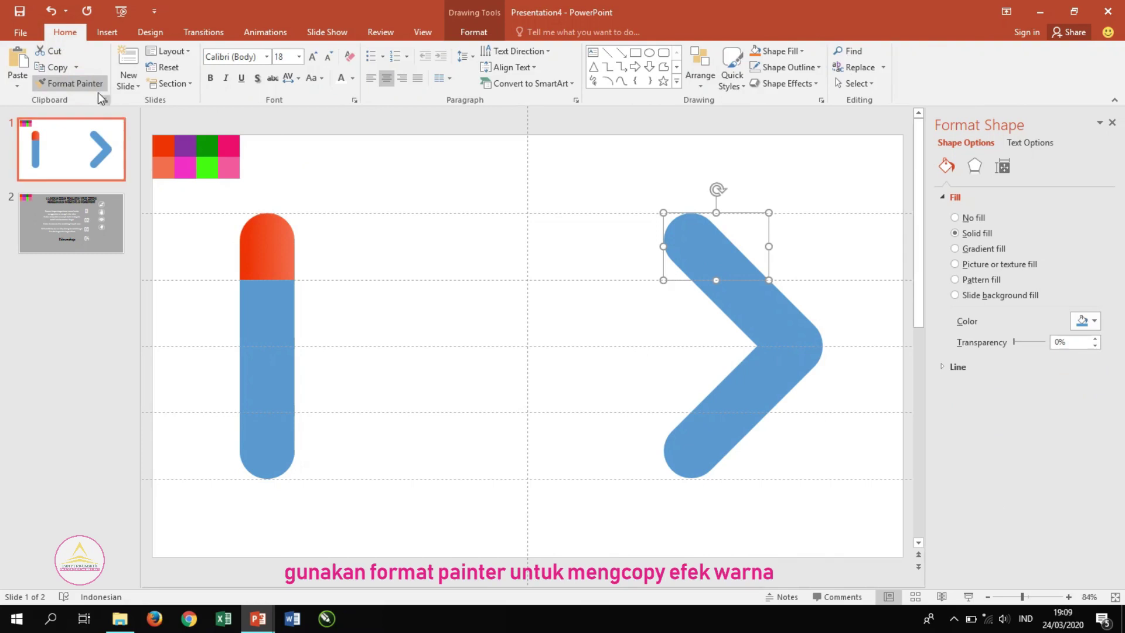
left_click(76, 83)
left_click(258, 242)
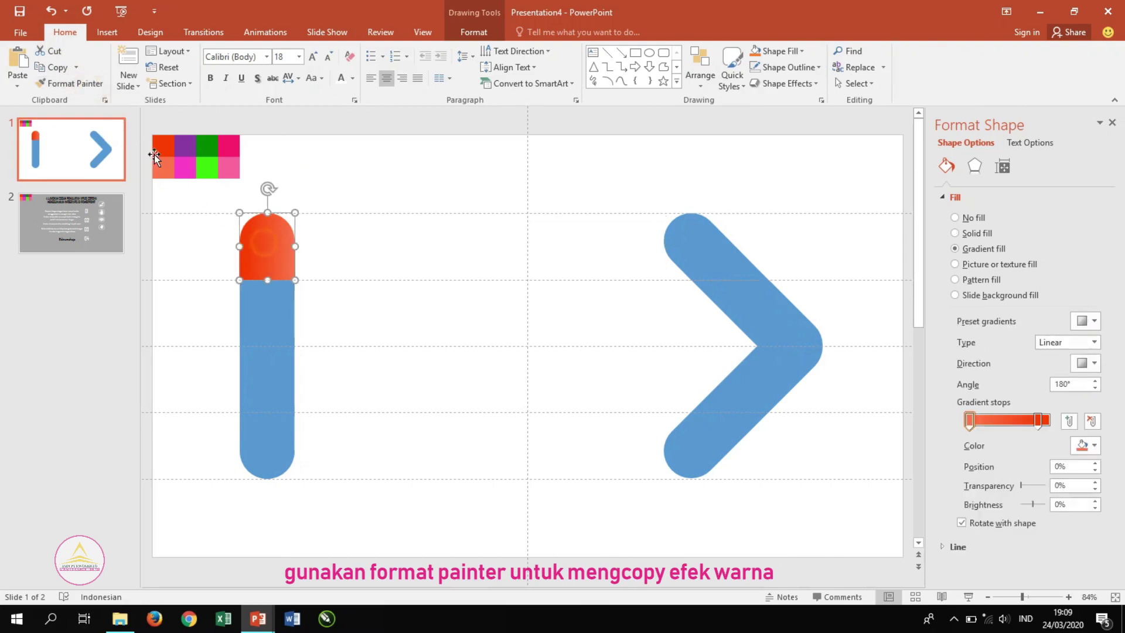
left_click(70, 82)
left_click(690, 243)
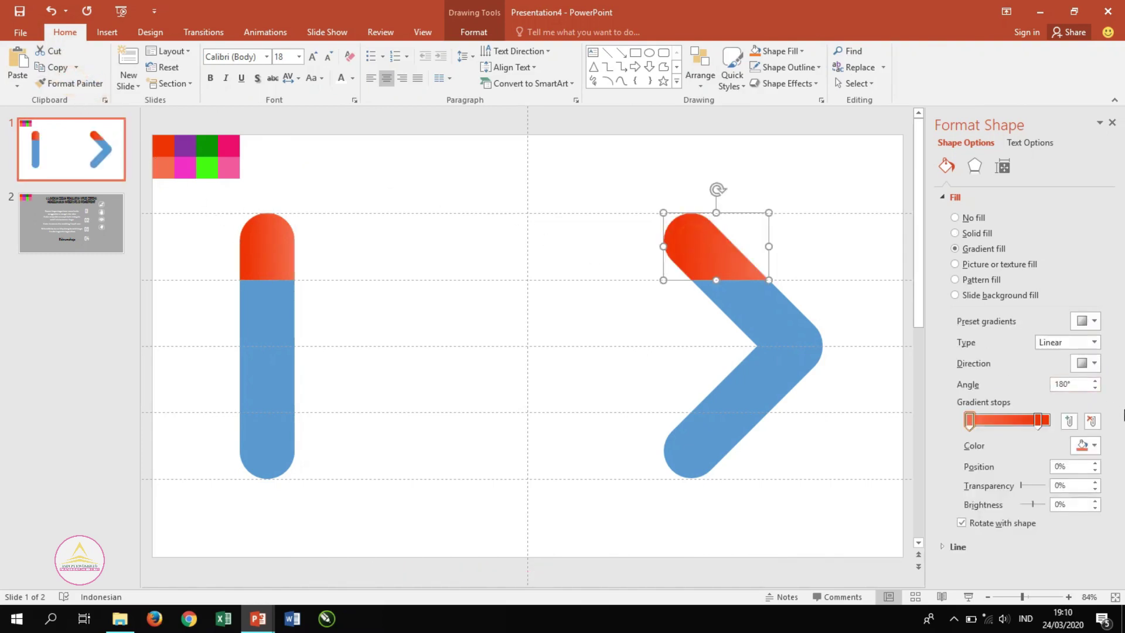
left_click(1087, 365)
left_click(1074, 385)
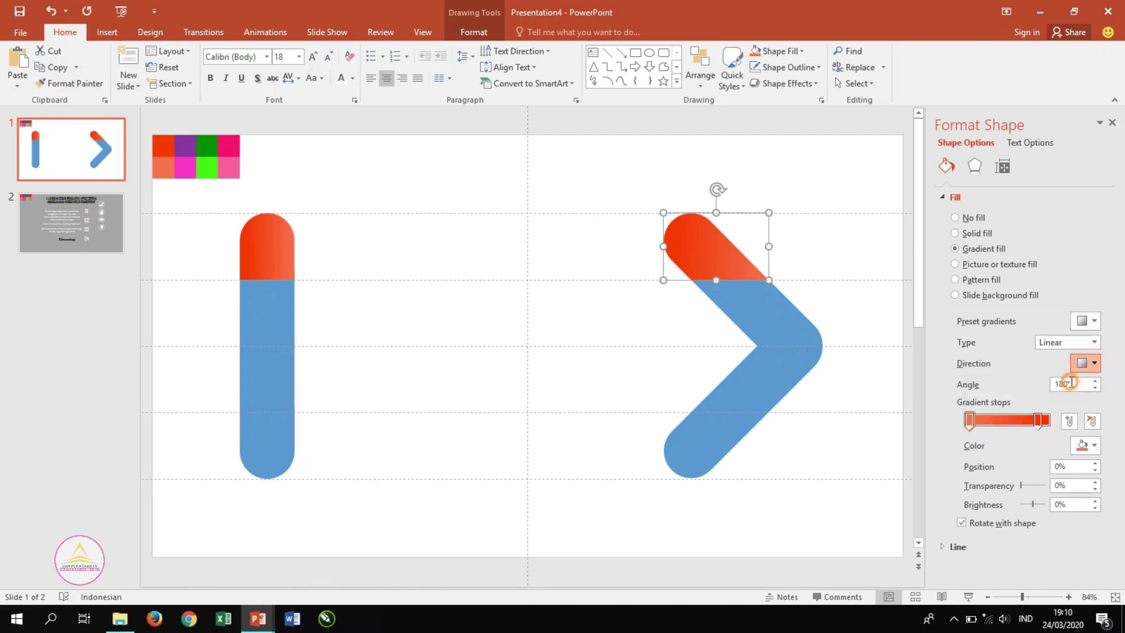
left_click(418, 302)
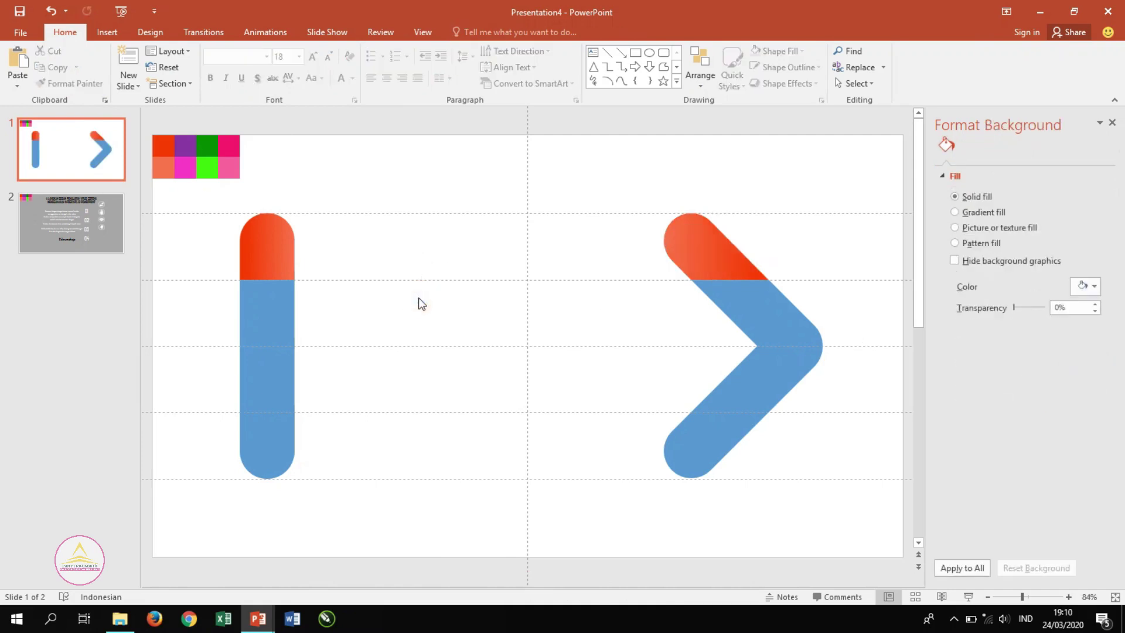
Step: Draw a 25.89 × 2.97 cm rectangle across the bottom ends of the bar and chevron
left_click(107, 32)
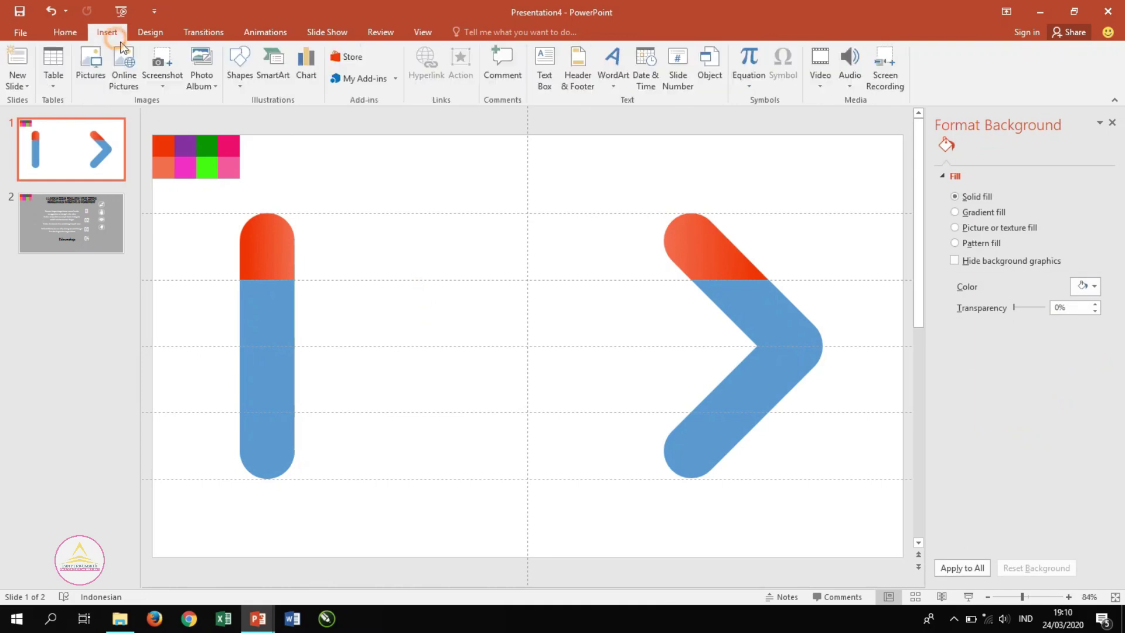
left_click(246, 83)
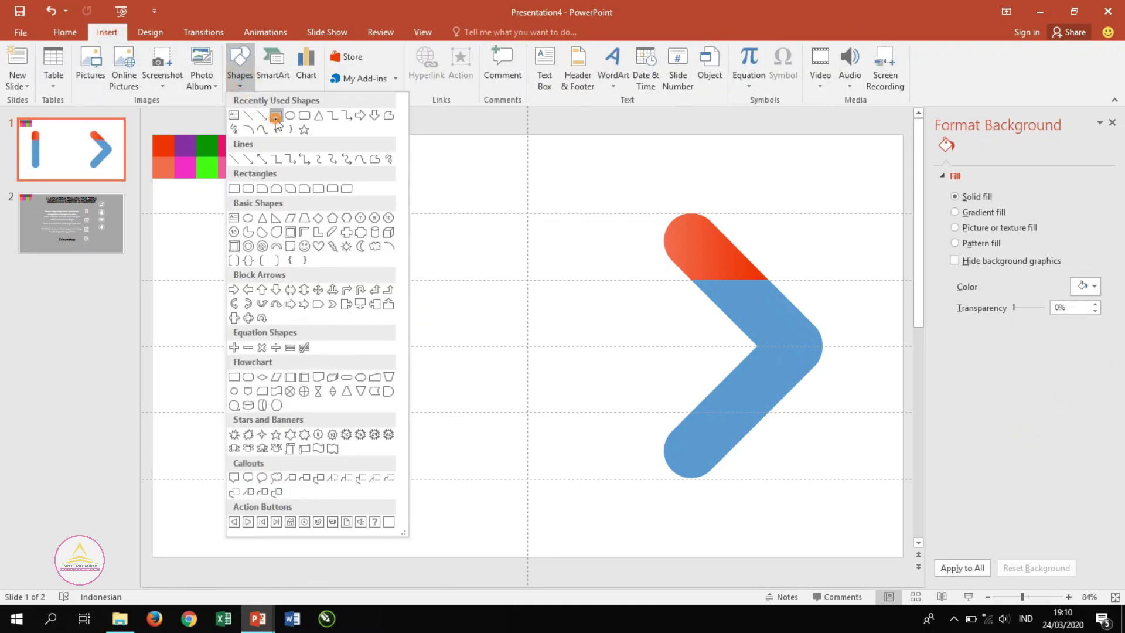
left_click(275, 117)
scroll(231, 437, "up", 2, "ctrl")
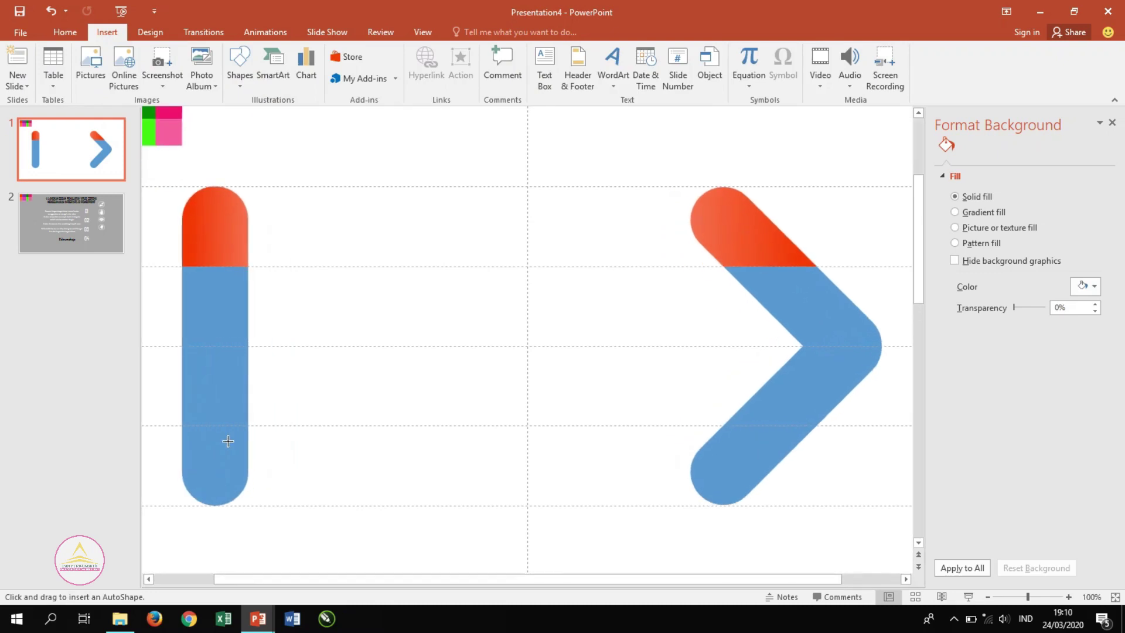
left_click_drag(253, 449, 814, 509)
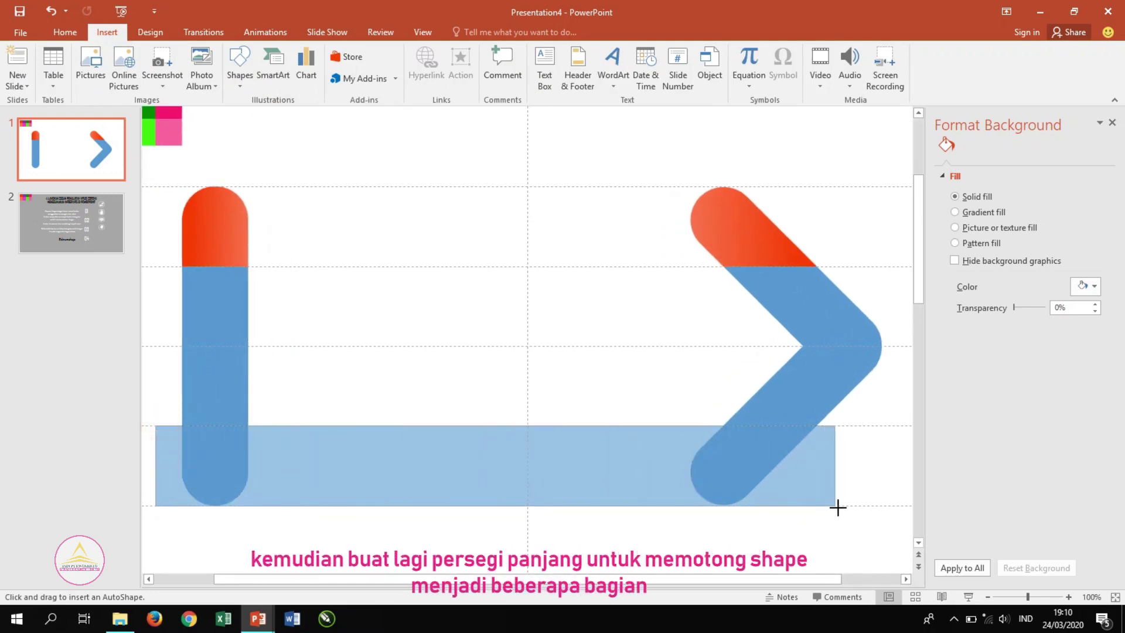
left_click_drag(815, 509, 844, 506)
left_click_drag(497, 505, 499, 505)
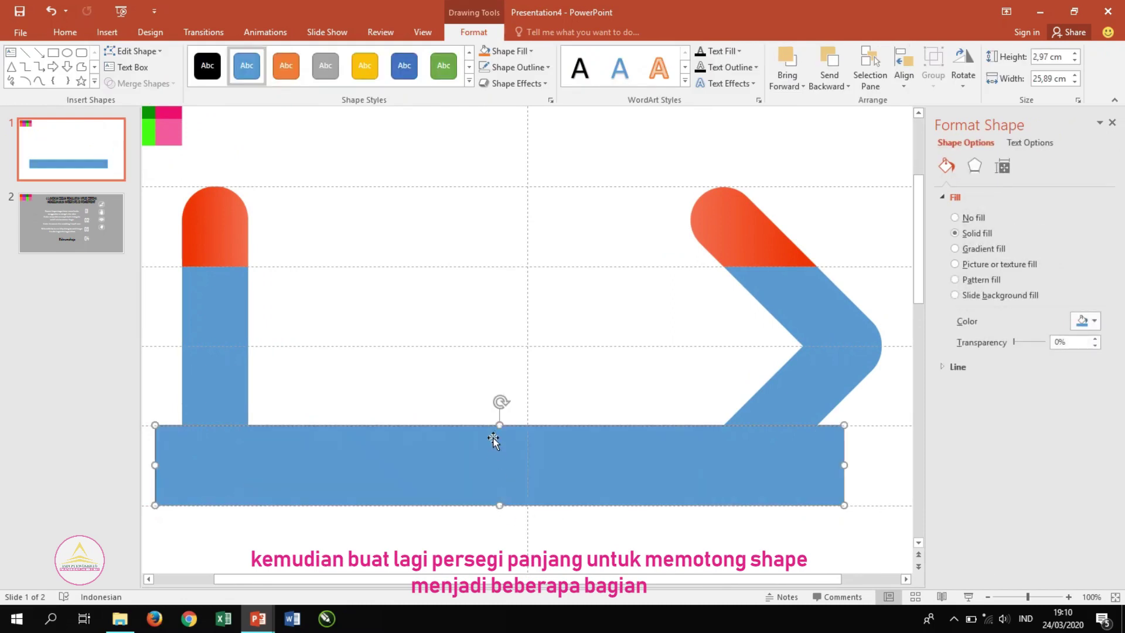
left_click_drag(499, 425, 498, 427)
left_click(433, 383)
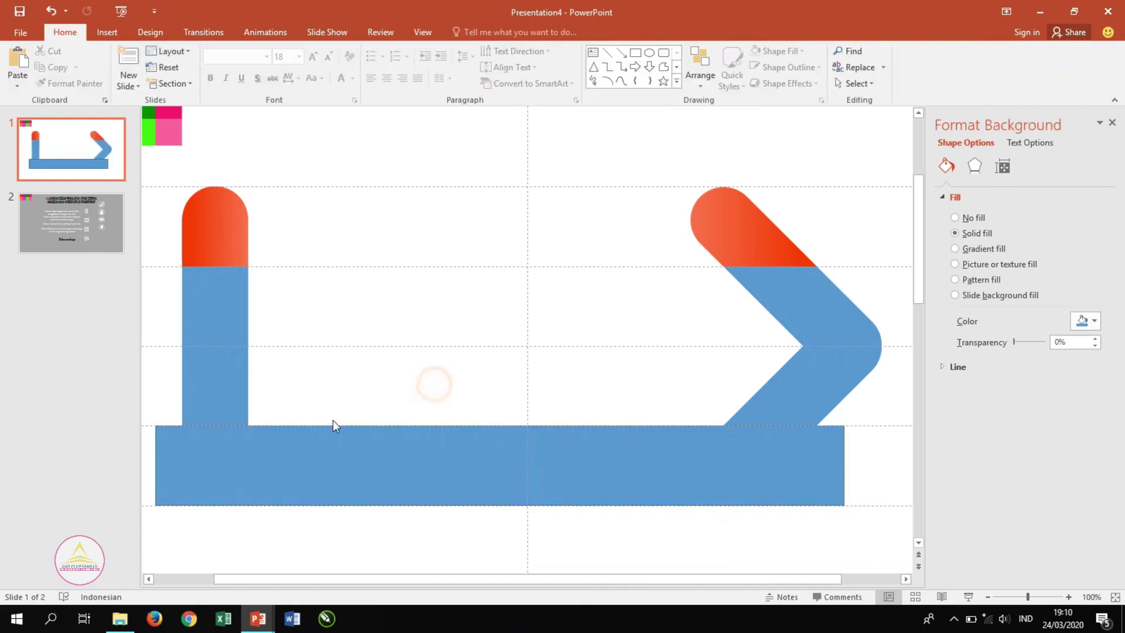
Step: Fragment the capsule, chevron and bottom rectangle with Merge Shapes
left_click(217, 377)
left_click(807, 396, "shift")
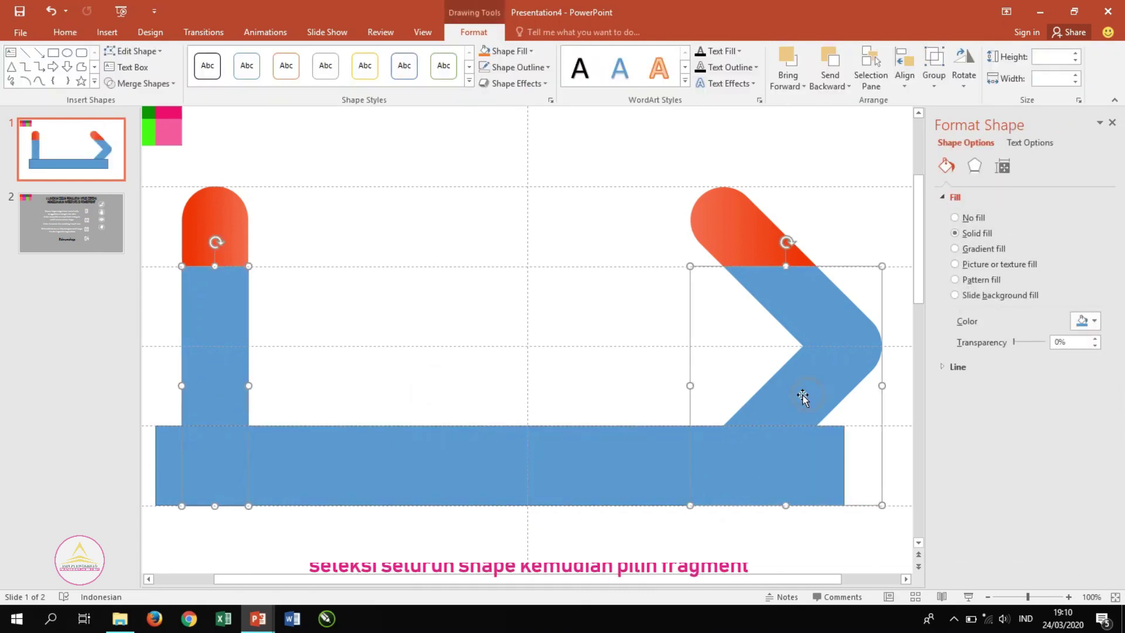
left_click(555, 456, "shift")
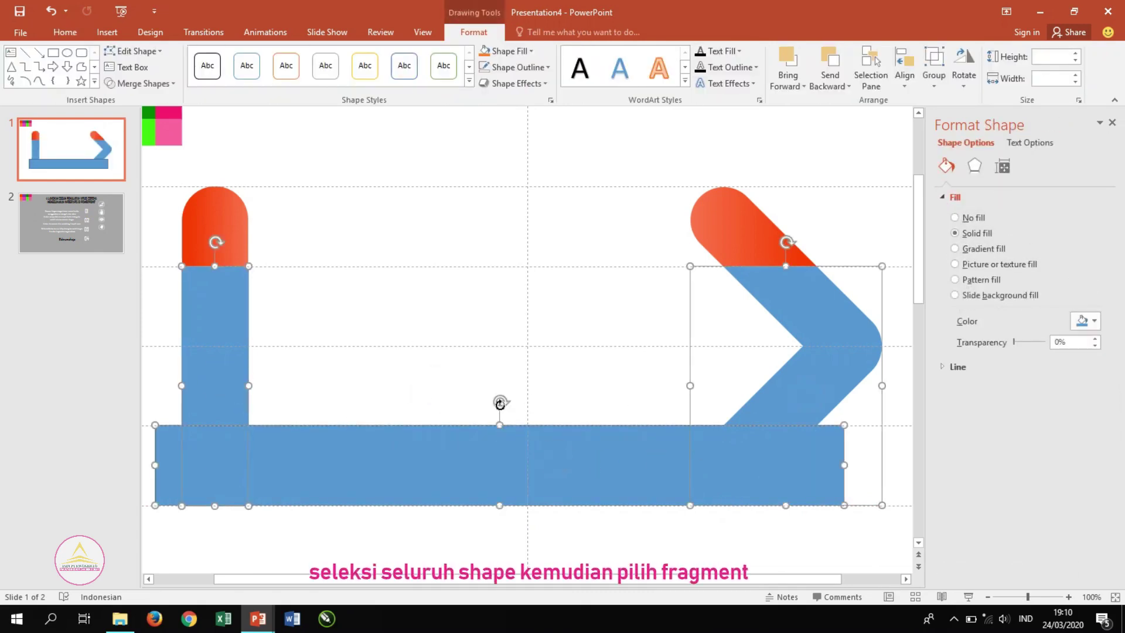
left_click(144, 84)
left_click(145, 133)
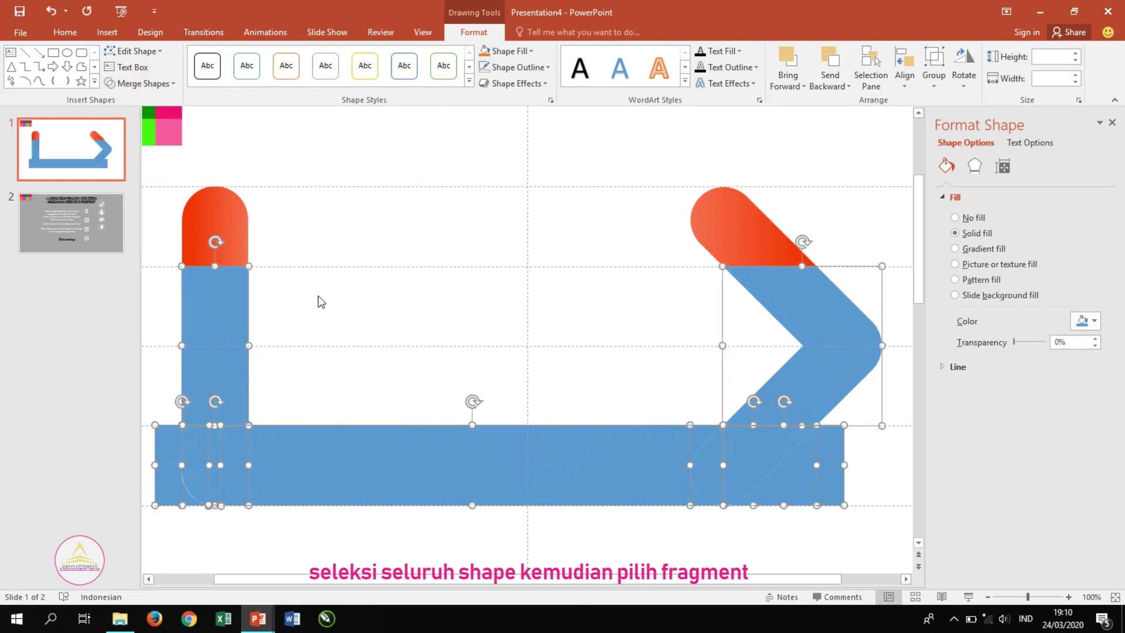
left_click(346, 378)
Step: Delete all the leftover bottom-rectangle fragments, leaving the bar and chevron pieces
left_click(375, 460)
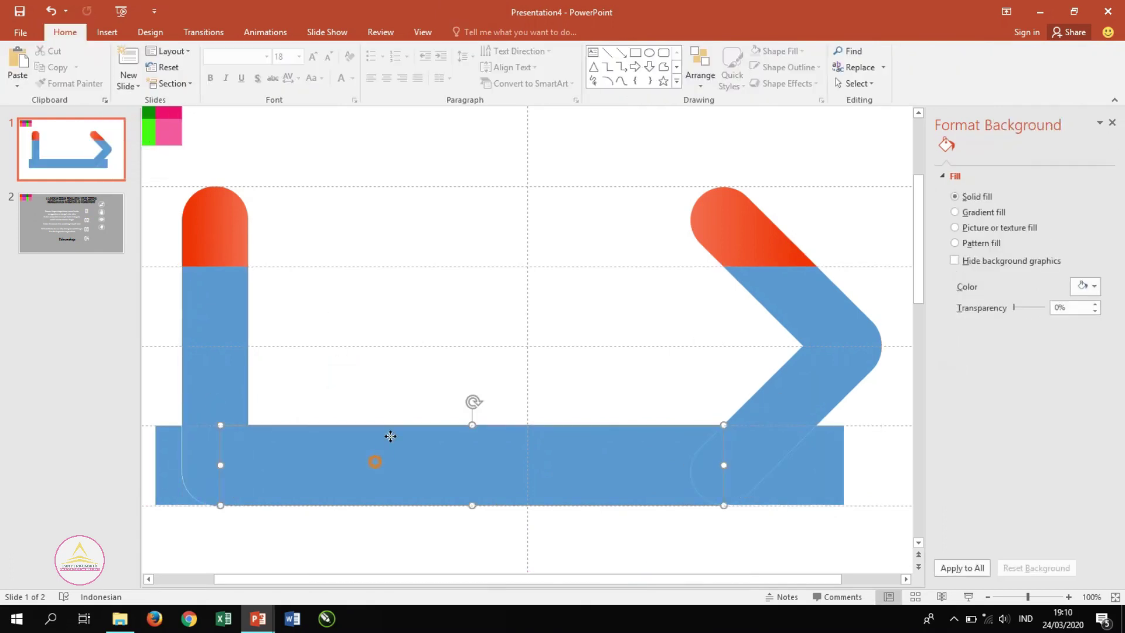
left_click_drag(410, 463, 451, 361)
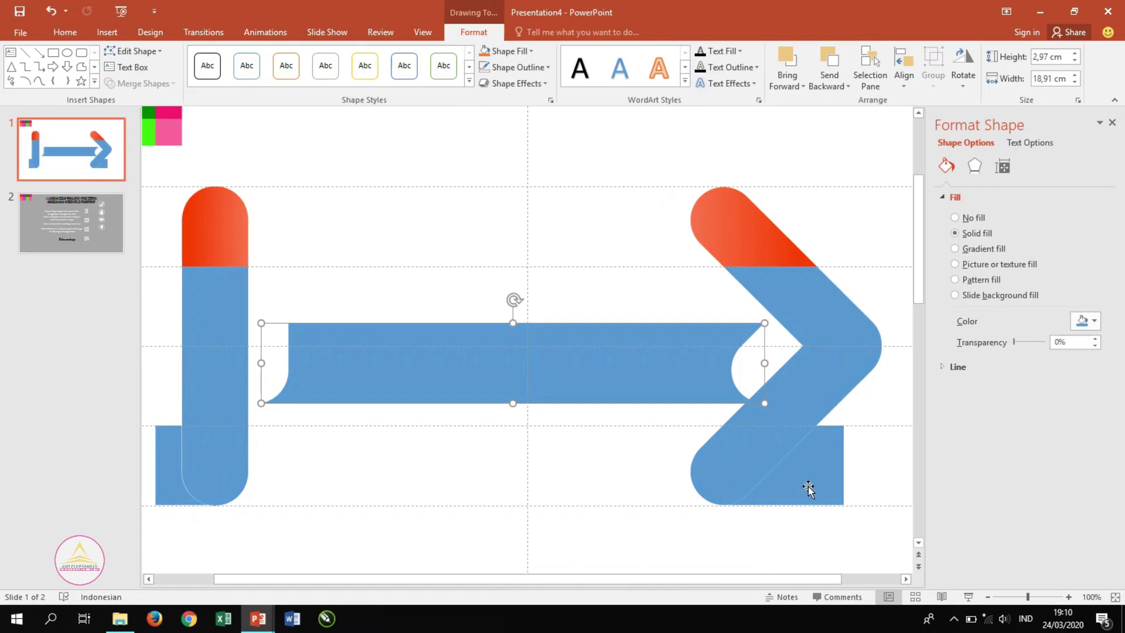
left_click_drag(808, 488, 589, 471)
left_click(169, 460)
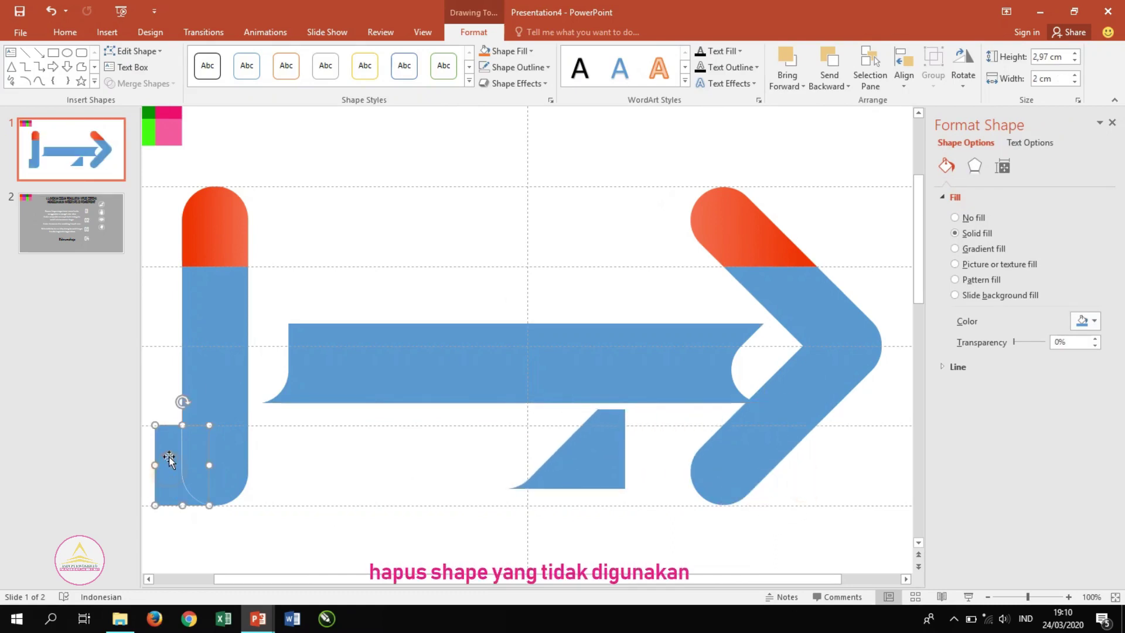
left_click_drag(169, 459, 457, 455)
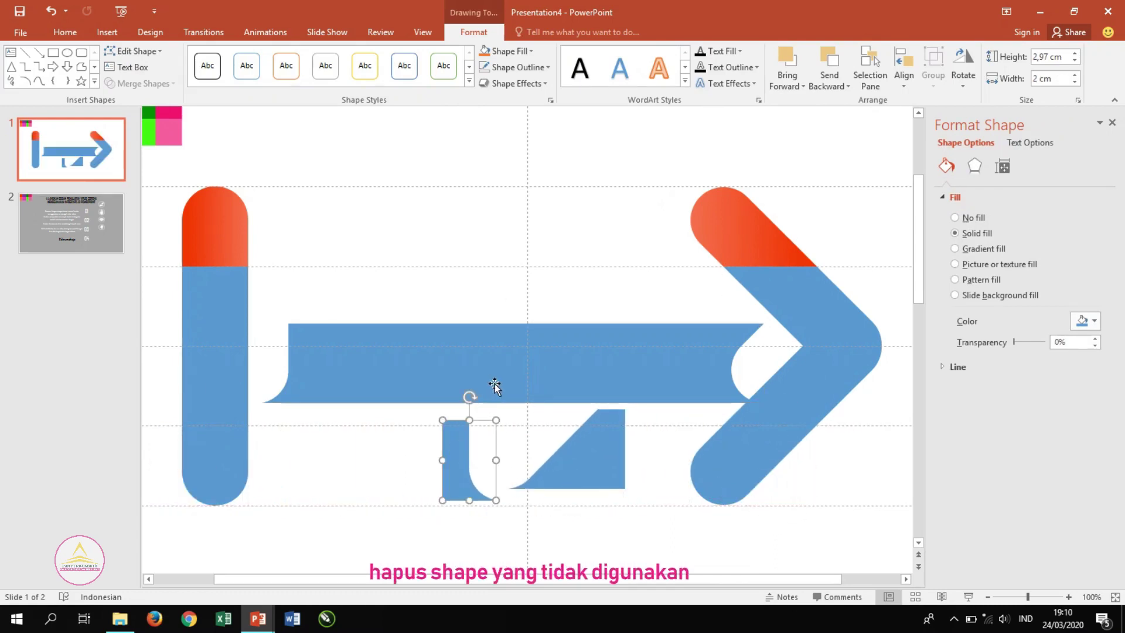
left_click(581, 472, "shift")
left_click(552, 368, "shift")
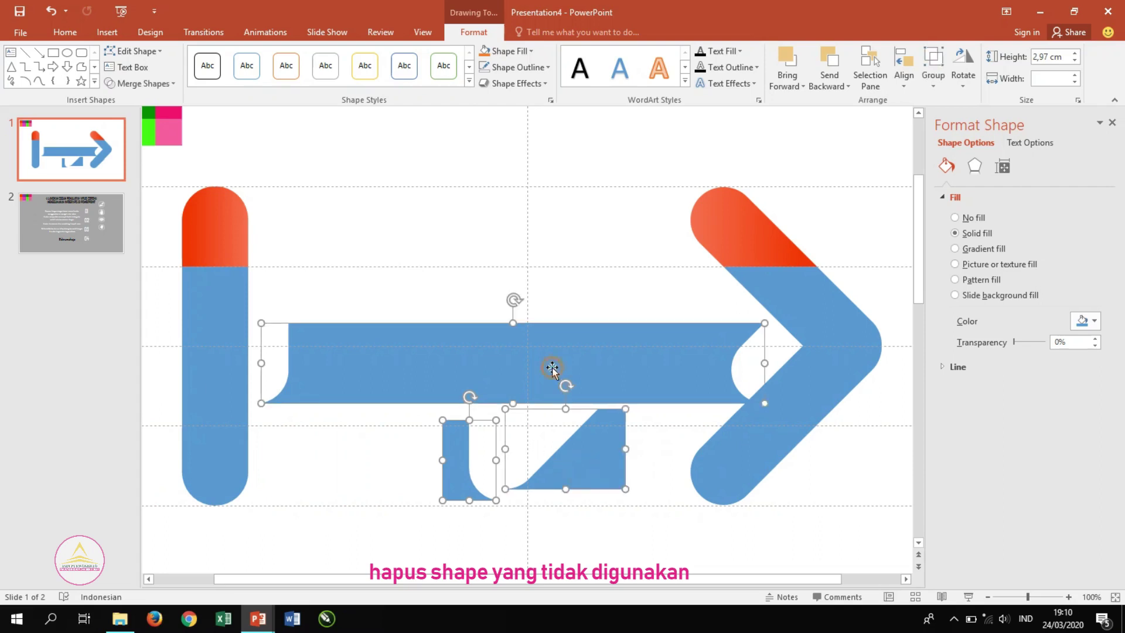
key("Delete")
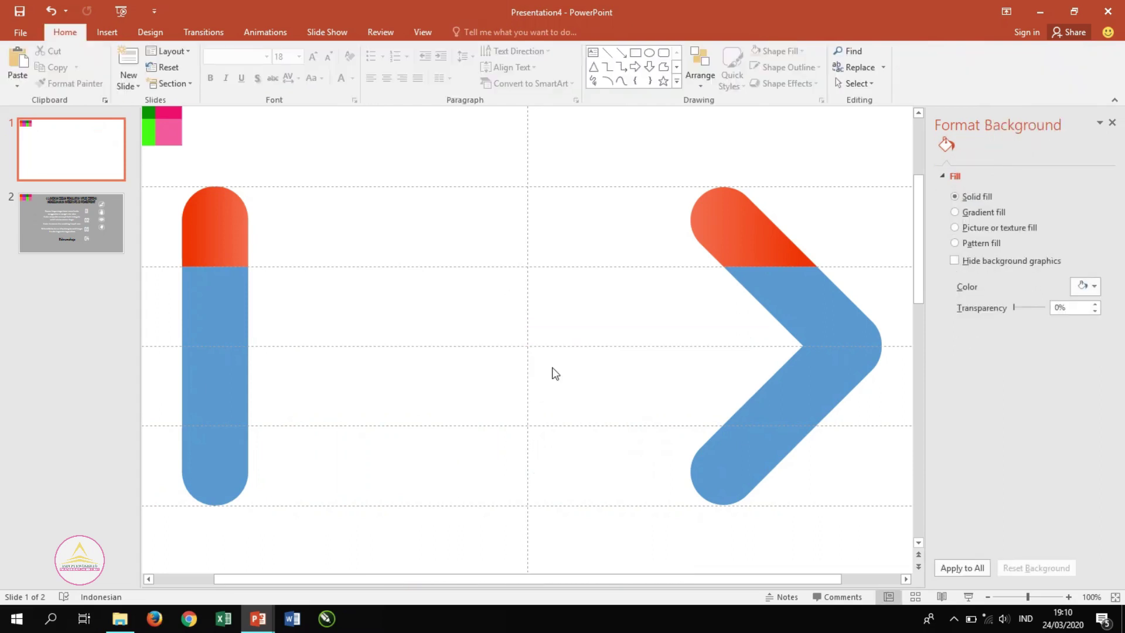
scroll(355, 419, "down", 2)
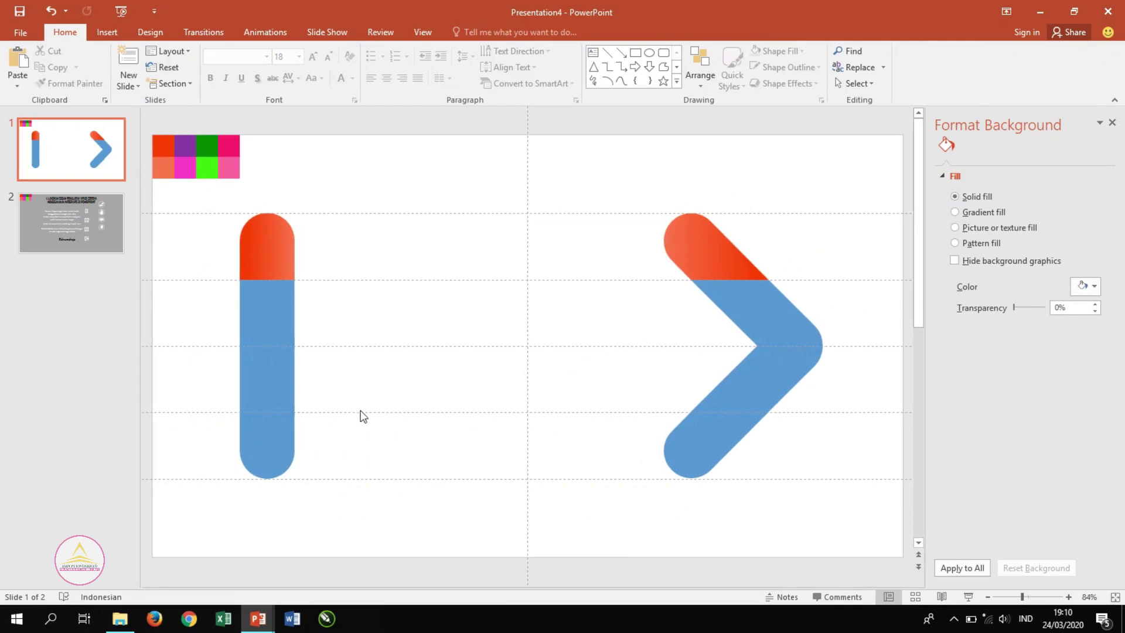
left_click(281, 262)
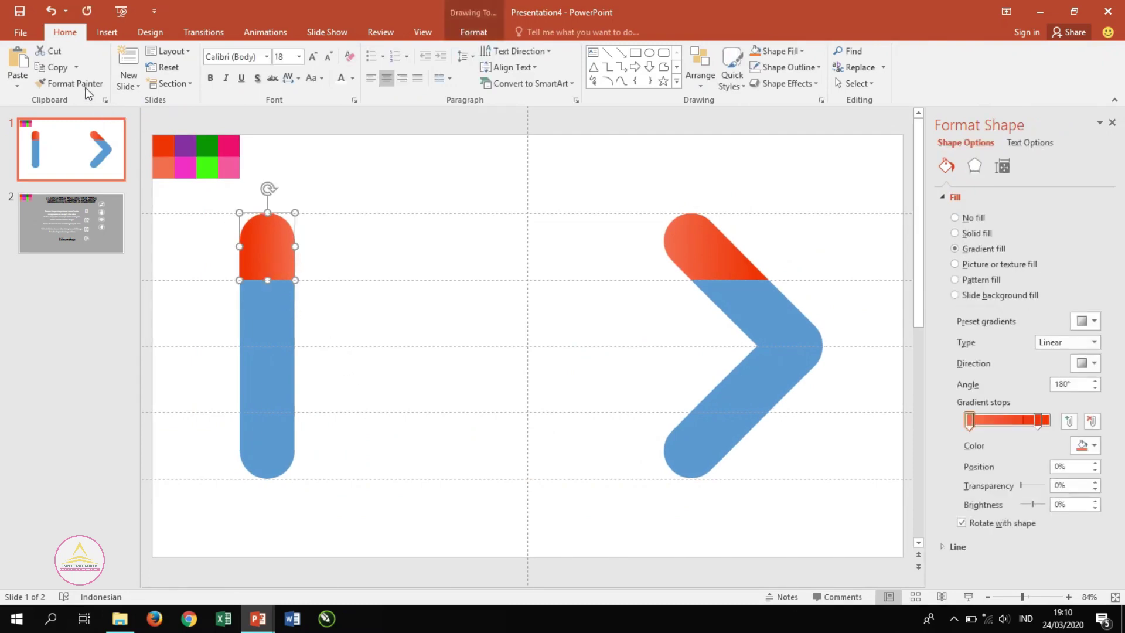
Step: Copy the orange-red top-end gradient onto the bottom caps of the I bar and the chevron
left_click(275, 457)
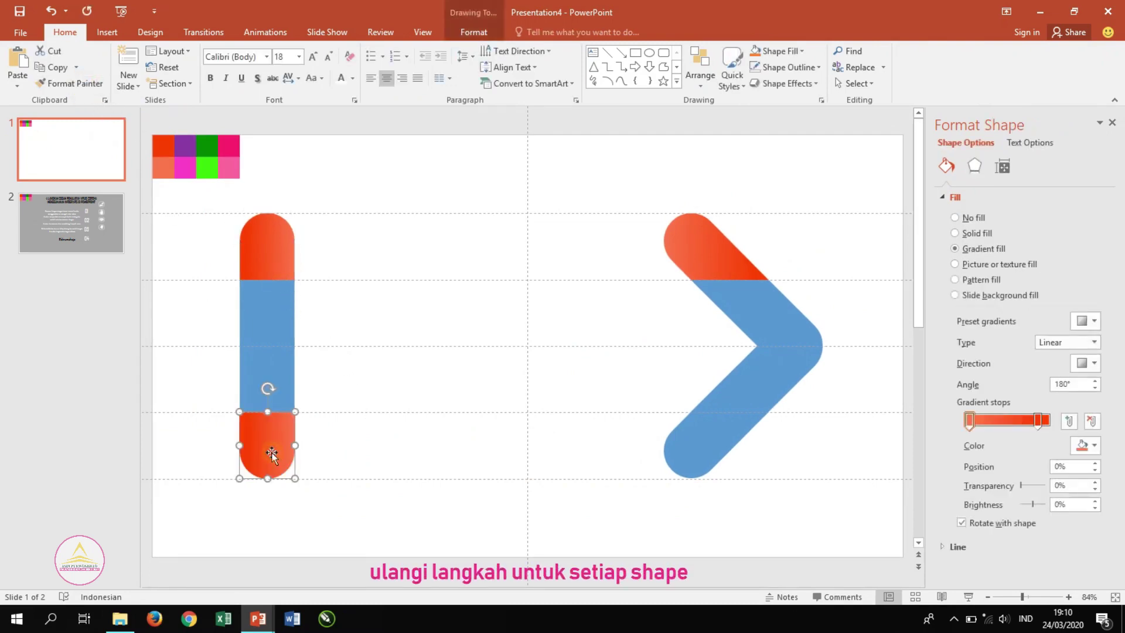
left_click(696, 252)
left_click(69, 84)
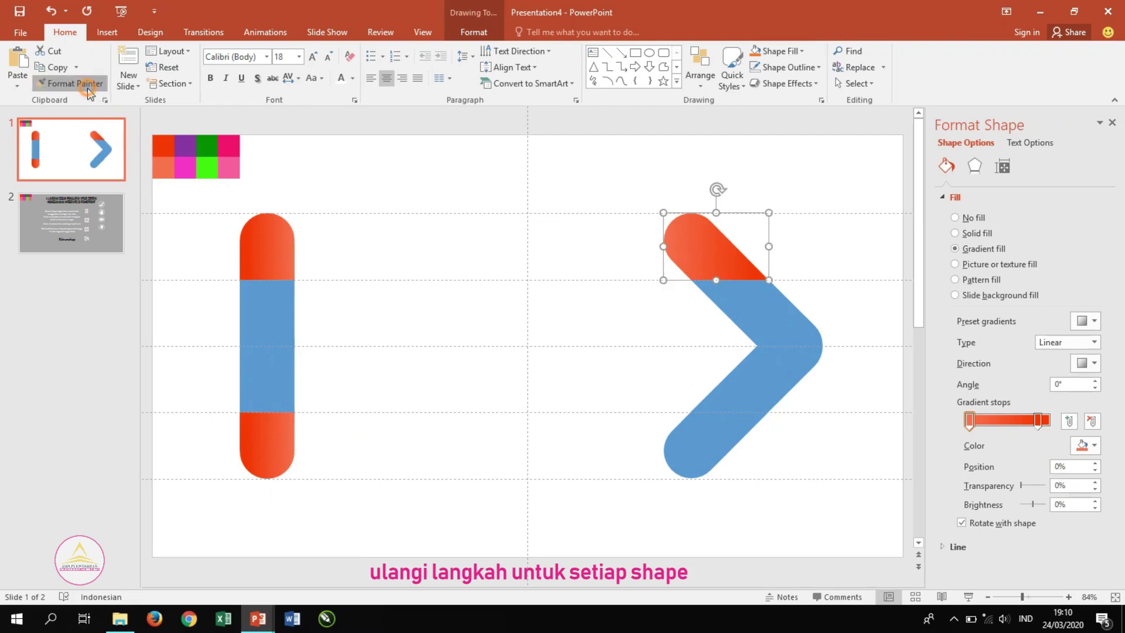
left_click(685, 457)
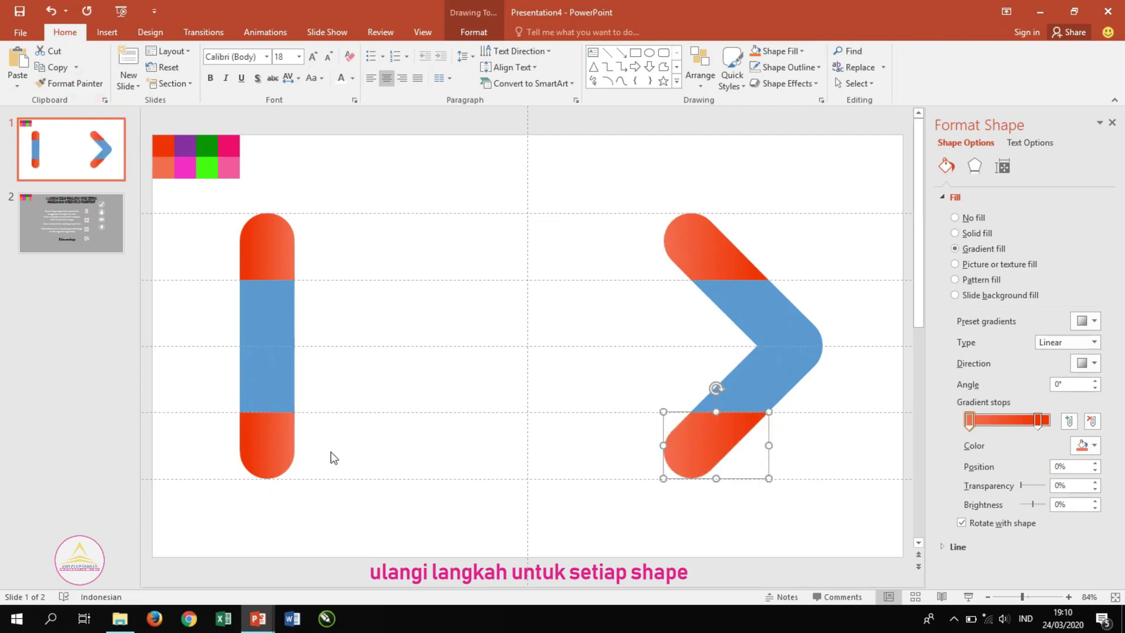
Step: Recolour the I bar's bottom cap gradient stops with the sampled pink and light pink swatches
left_click(282, 442)
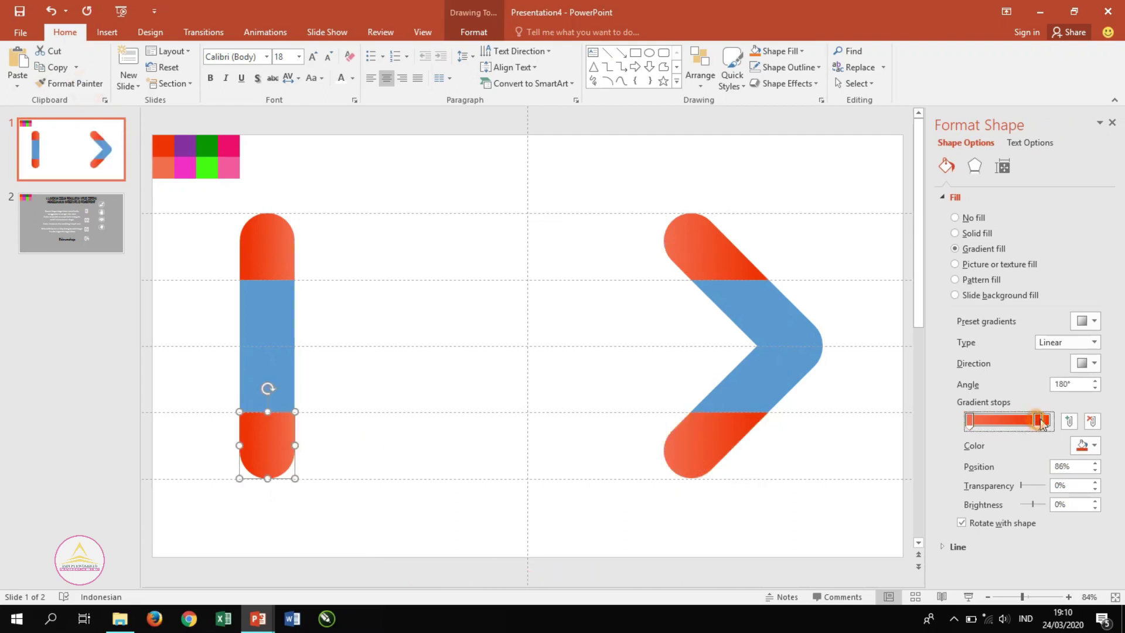
left_click(1083, 446)
left_click(1022, 492)
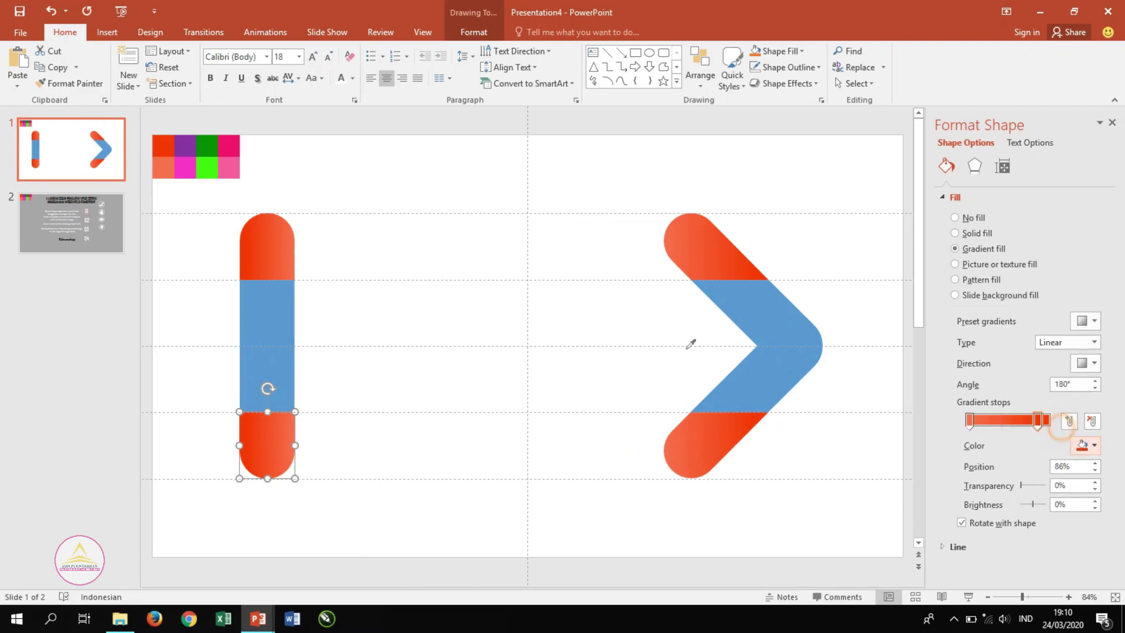
left_click(226, 149)
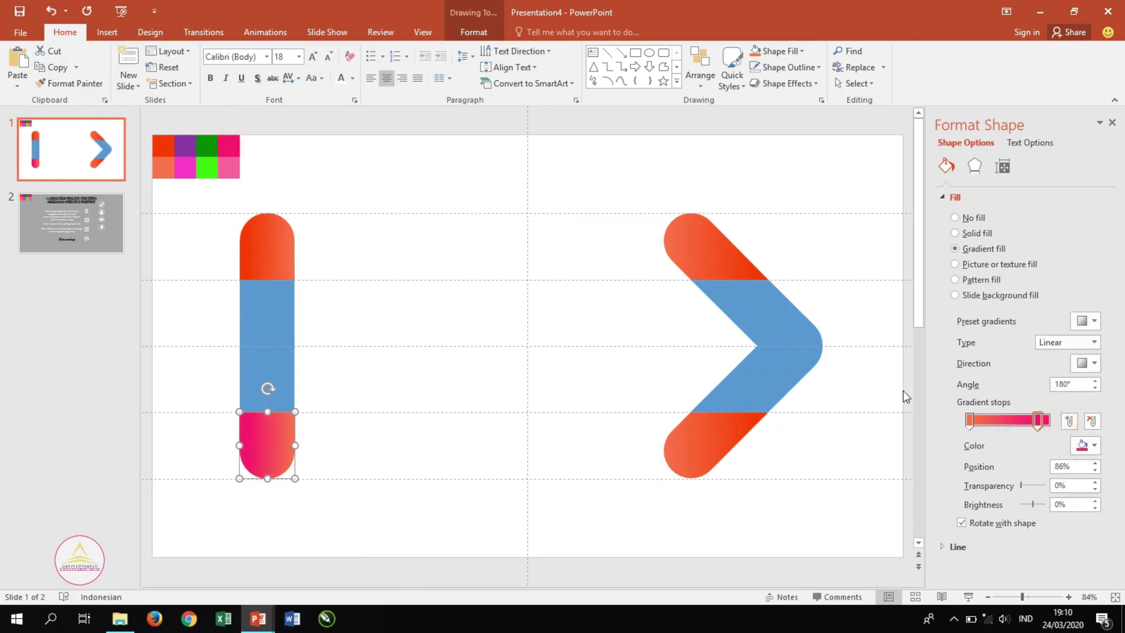
left_click(1083, 445)
left_click(1022, 452)
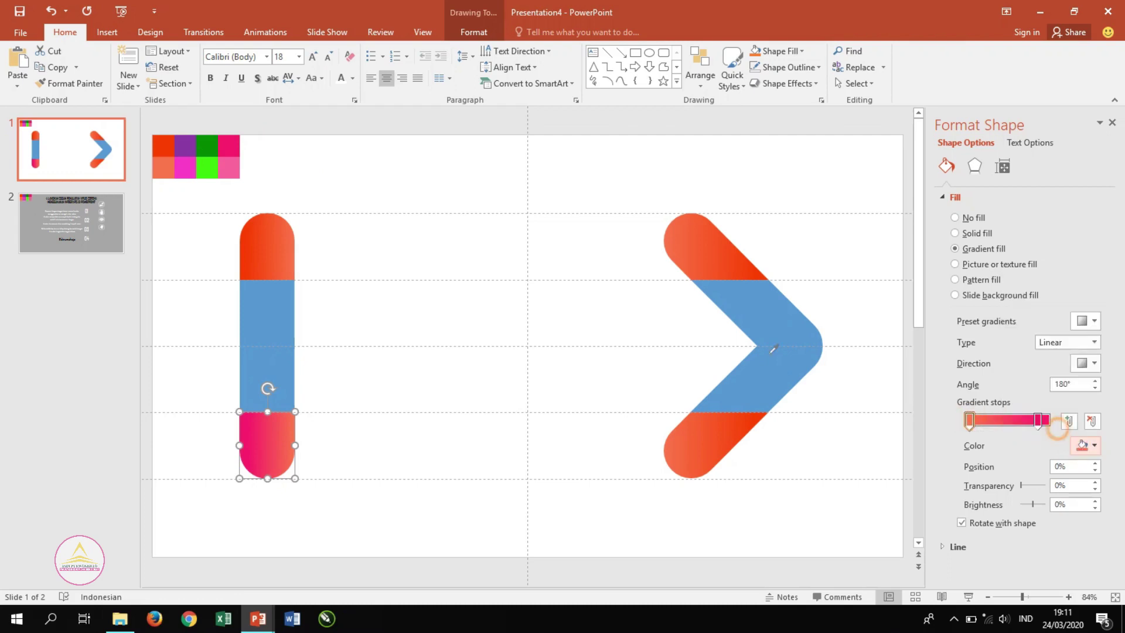
left_click(229, 167)
Step: Give the chevron's bottom end the same pink and light pink gradient stops from Recent Colors
left_click(698, 444)
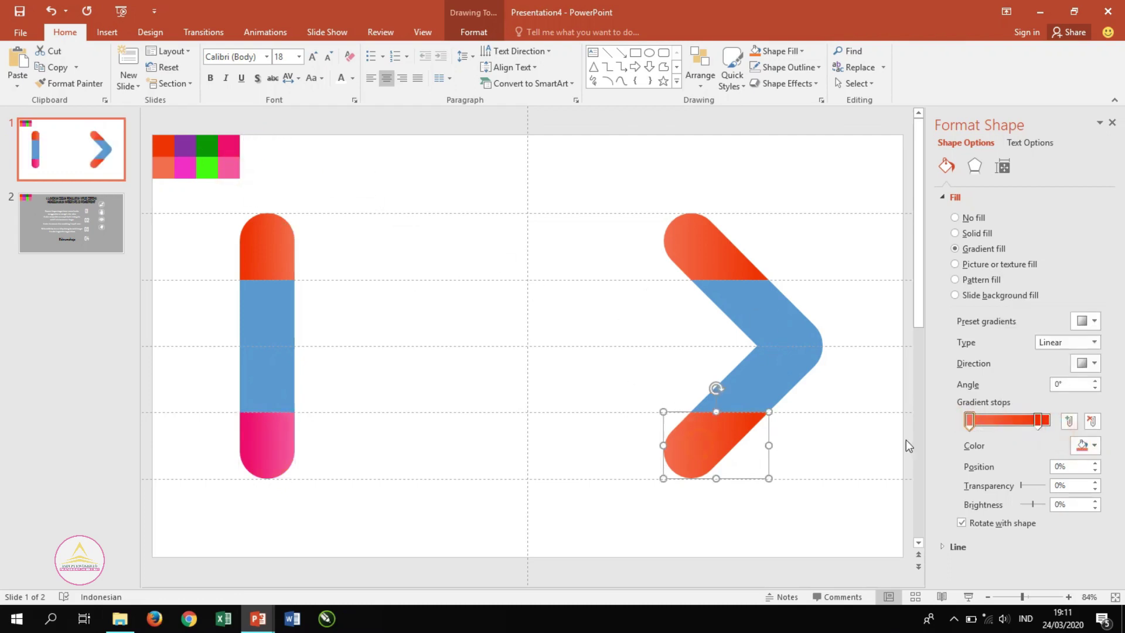
left_click(1037, 422)
left_click(1082, 448)
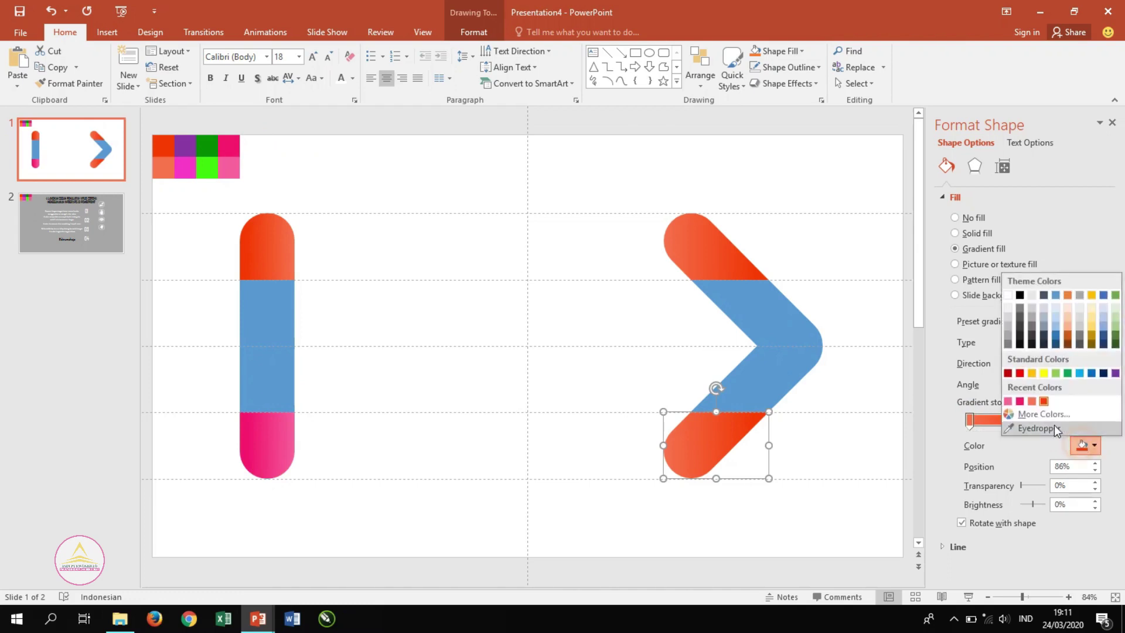
left_click(1020, 397)
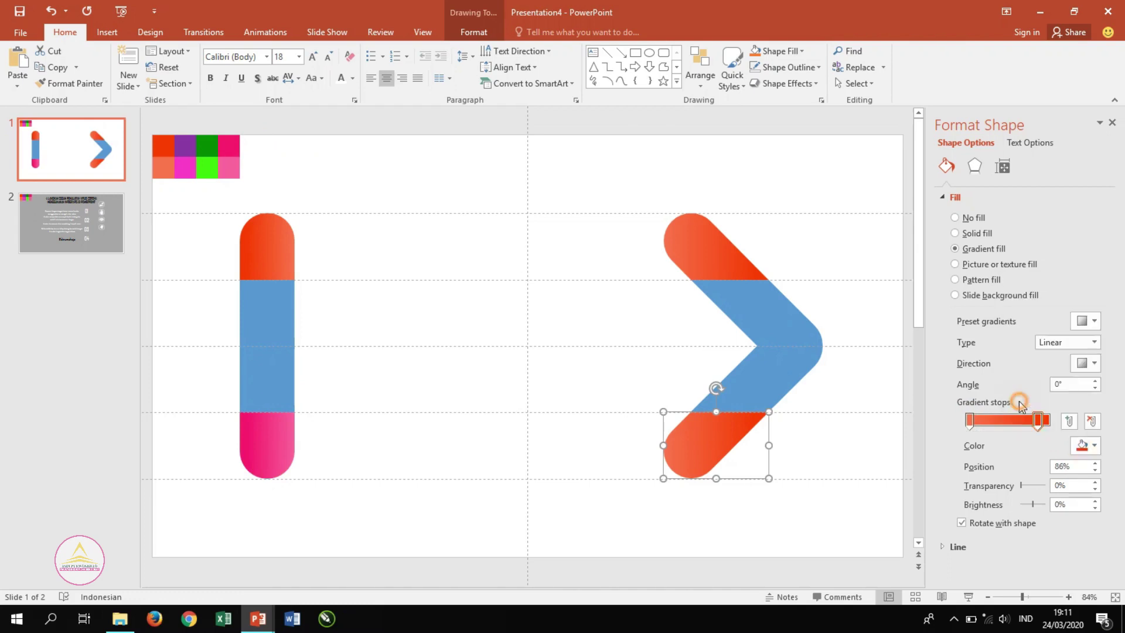
left_click(969, 421)
left_click(1082, 445)
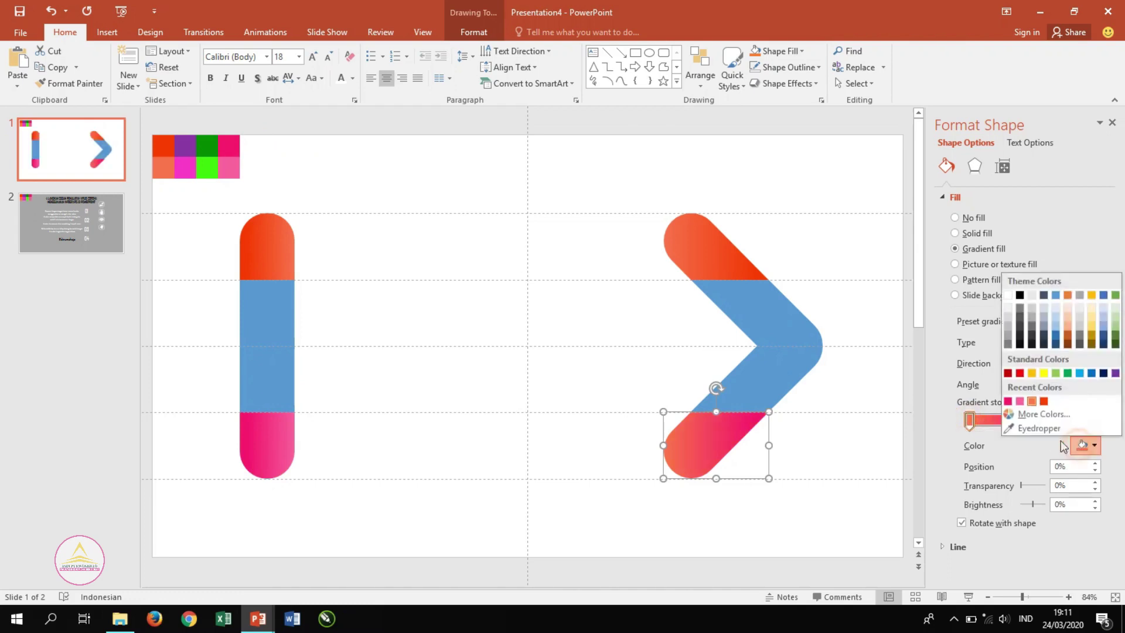
left_click(1019, 402)
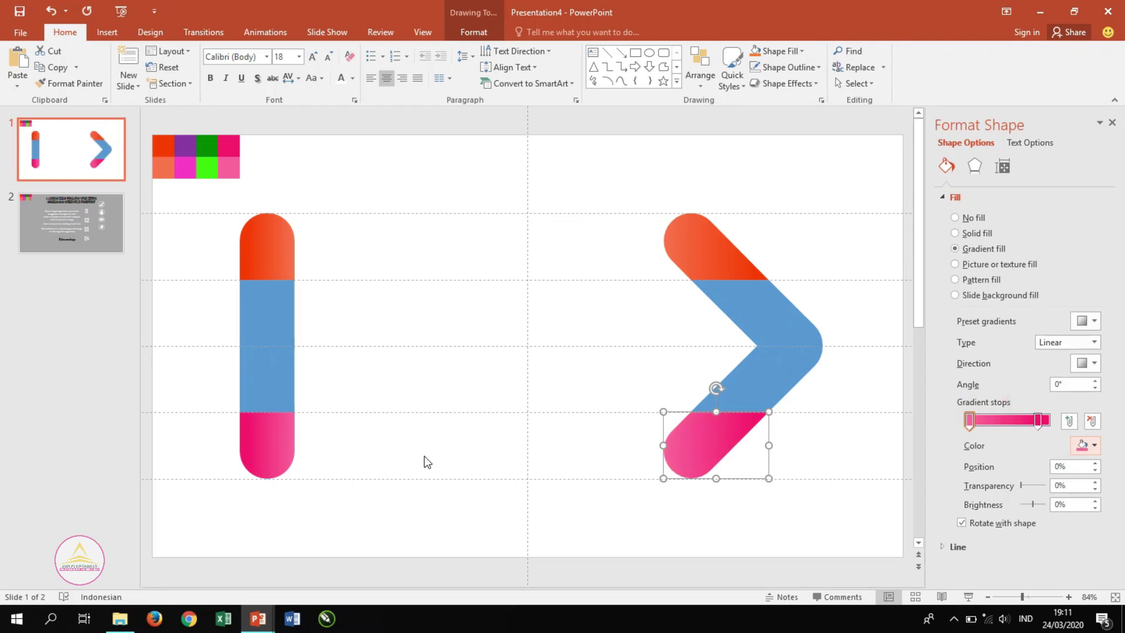
left_click(448, 420)
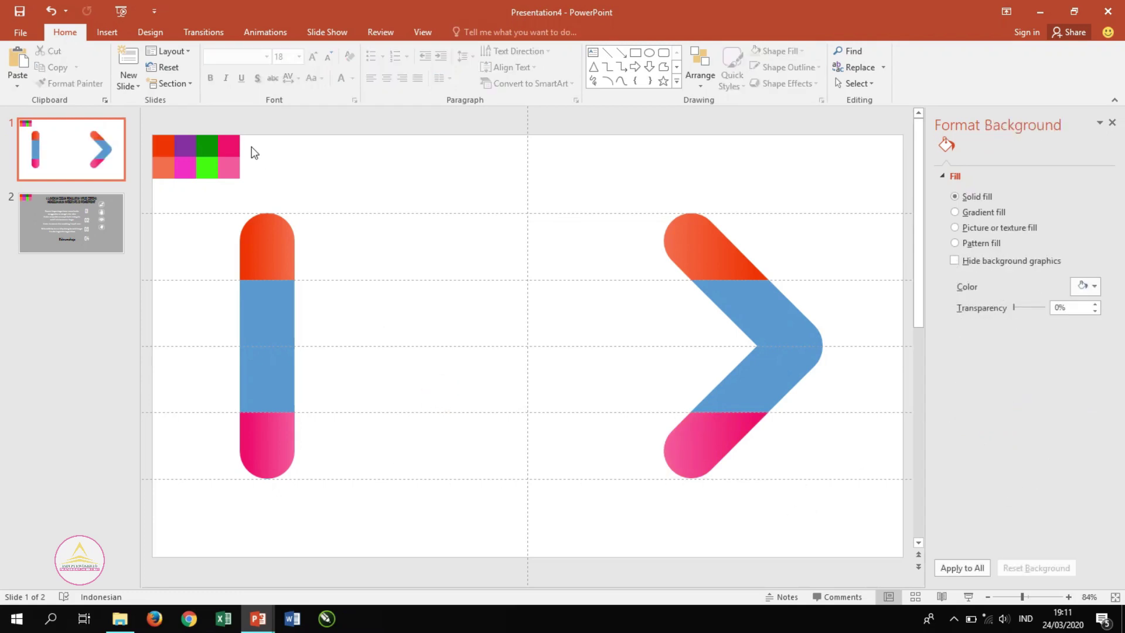
Step: Draw a long rectangle across the slide over the blue middles of both shapes
left_click(110, 33)
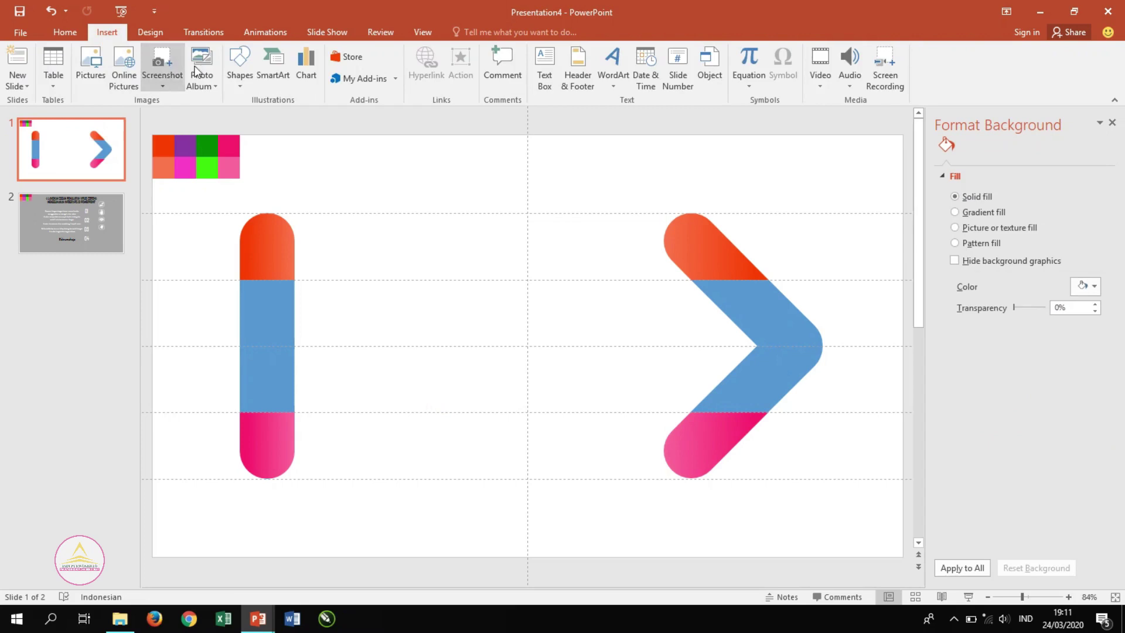
left_click(248, 85)
left_click(275, 115)
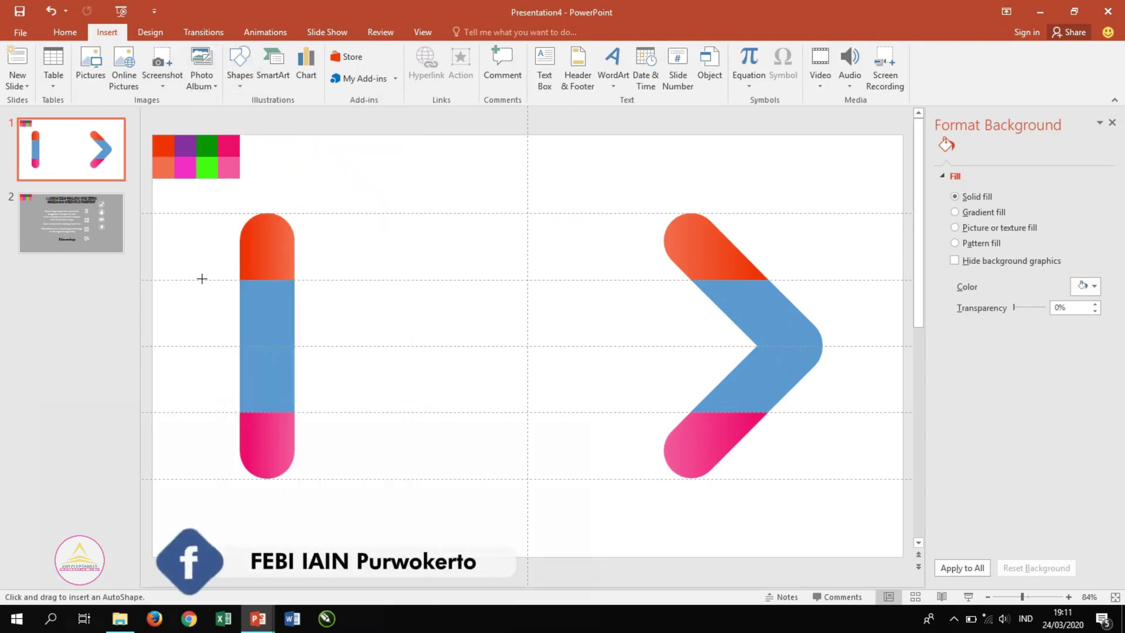
left_click_drag(197, 283, 870, 347)
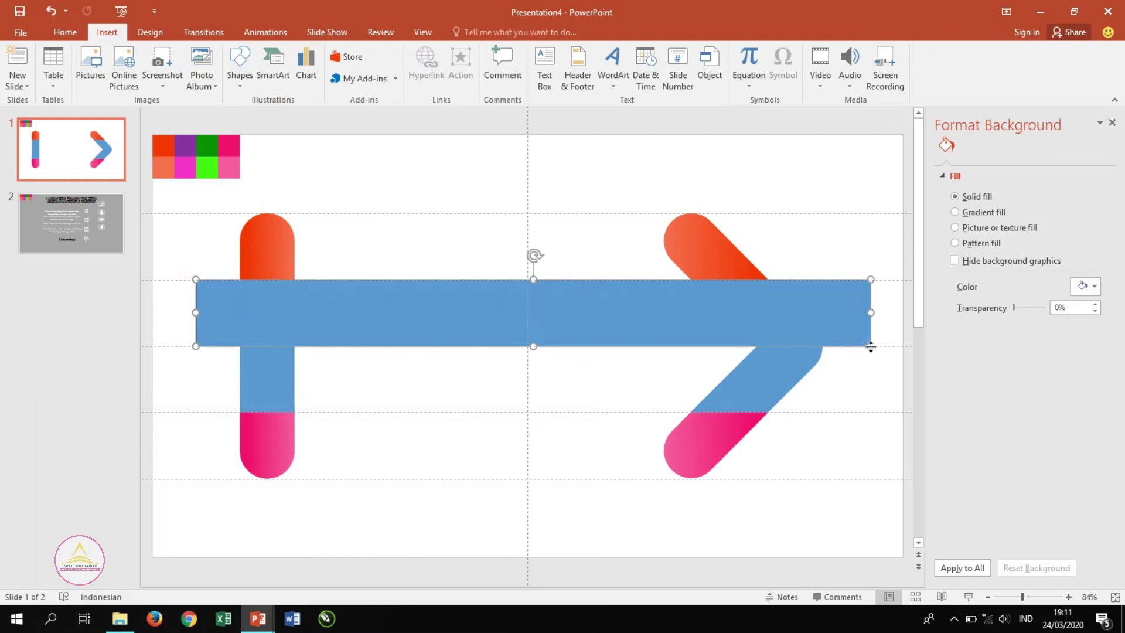
left_click_drag(535, 279, 534, 282)
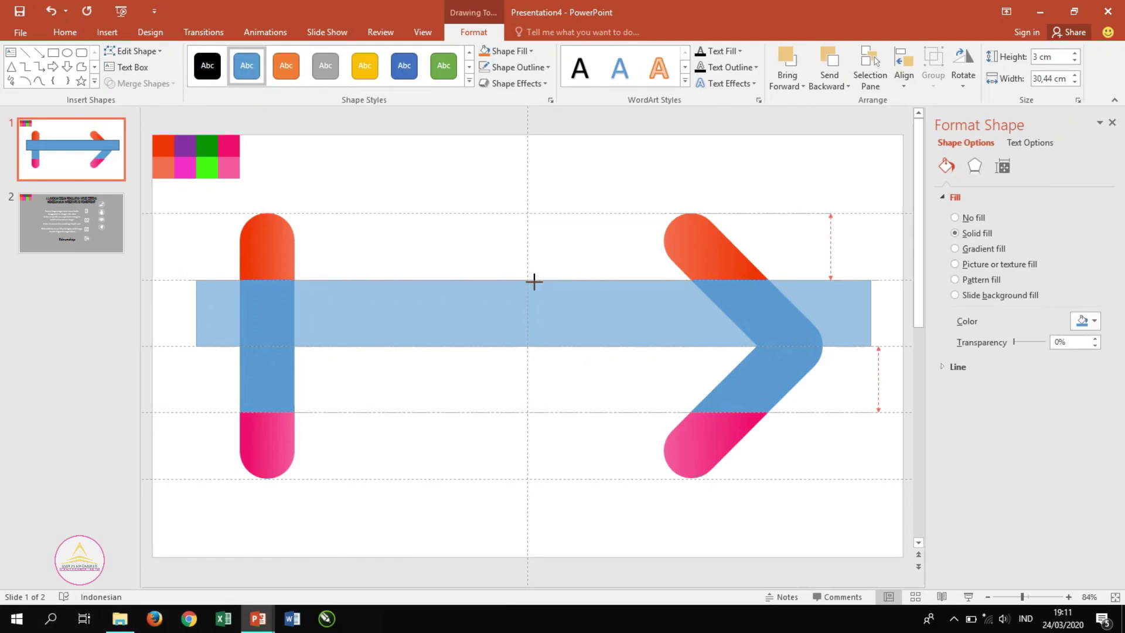
left_click_drag(535, 281, 534, 283)
Step: Trim the rectangle's top and bottom edges to the guides, about 2.97 cm tall
scroll(534, 284, "up", 2, "ctrl")
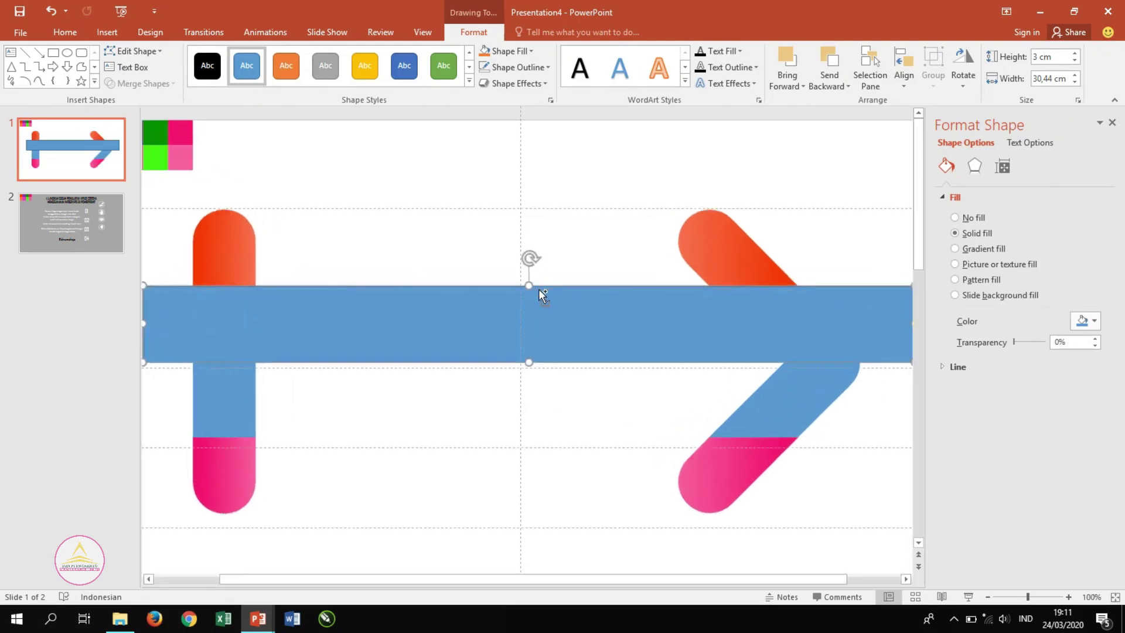
scroll(534, 284, "up", 1, "ctrl")
scroll(534, 284, "up", 1, "ctrl")
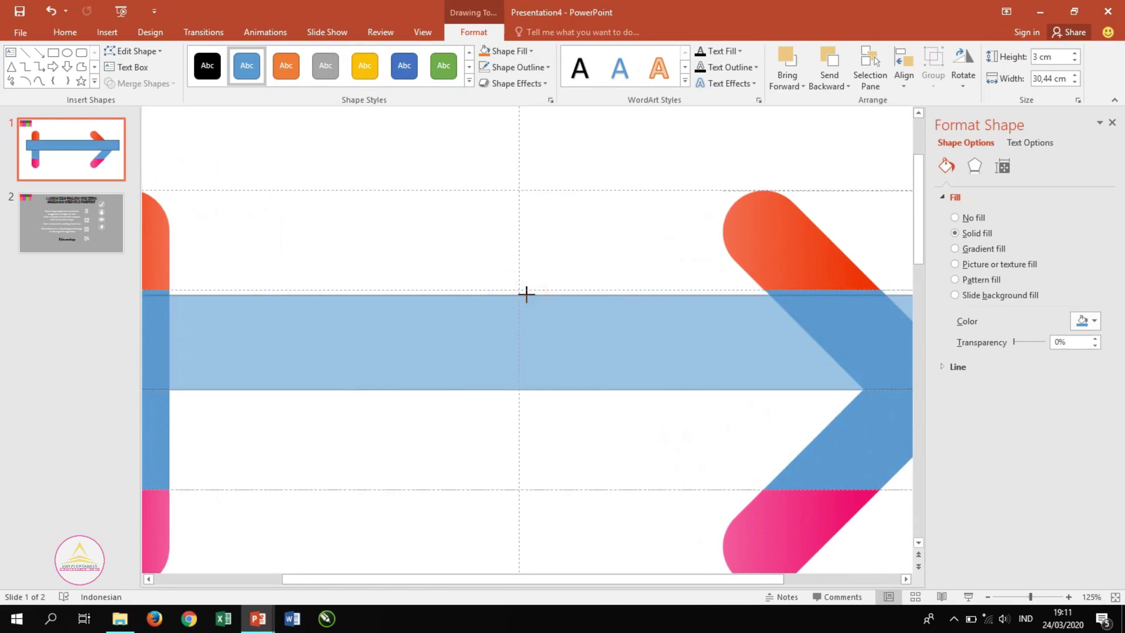
left_click_drag(527, 289, 526, 293)
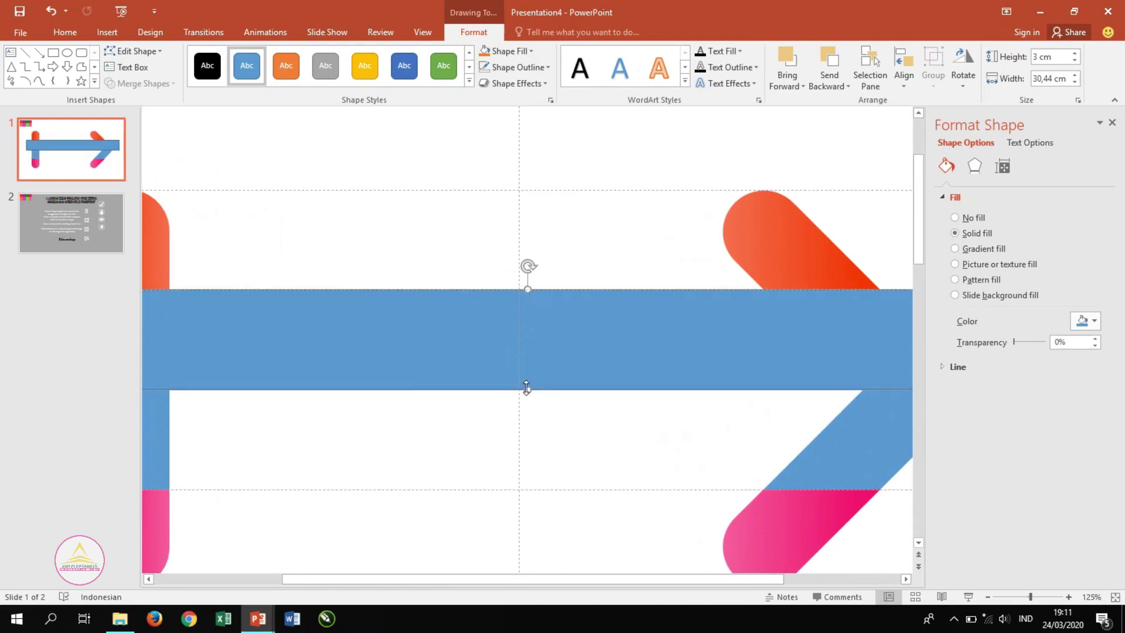
left_click_drag(527, 389, 530, 384)
scroll(529, 366, "down", 2, "ctrl")
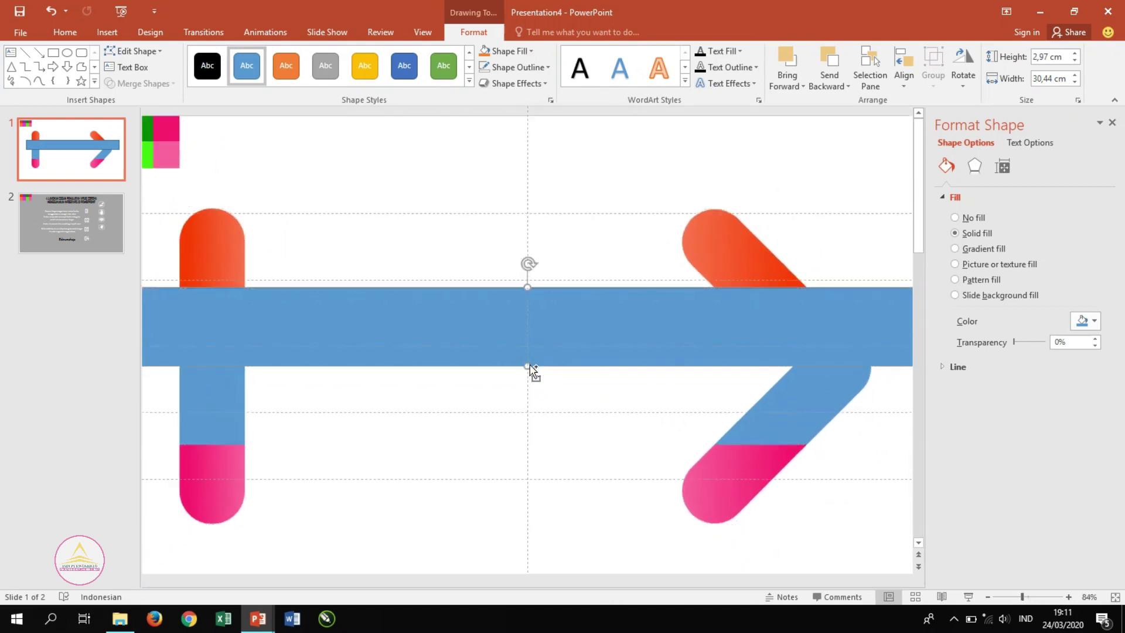
scroll(528, 362, "down", 2, "ctrl")
Step: Fragment the I's and chevron's blue middle segments together with the horizontal bar
left_click(408, 415)
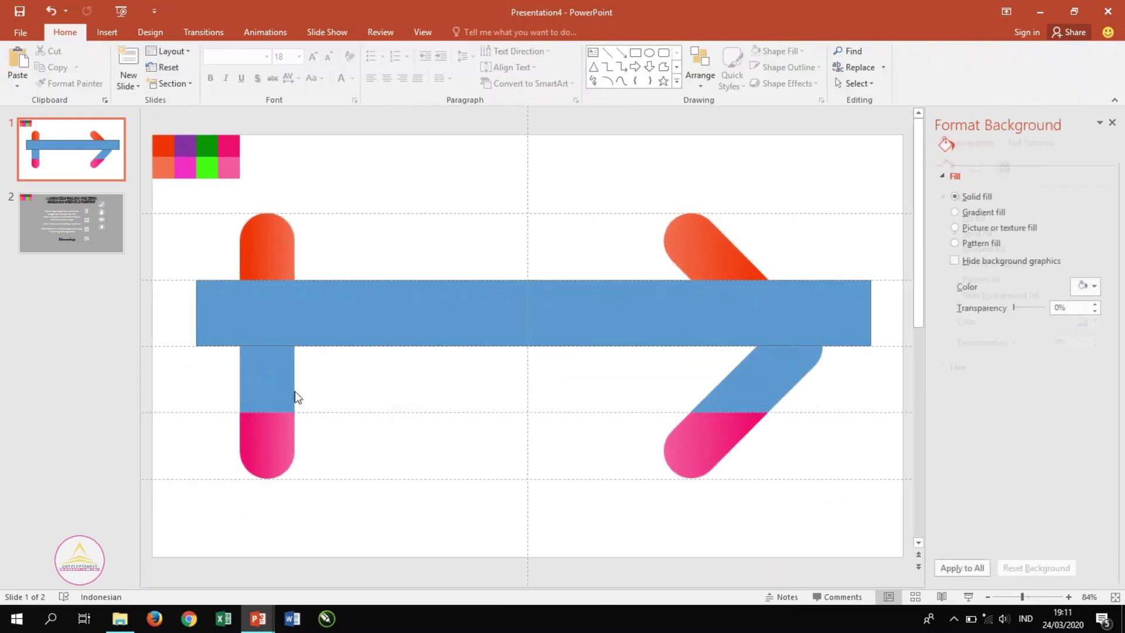
left_click(287, 390)
left_click(755, 395, "shift")
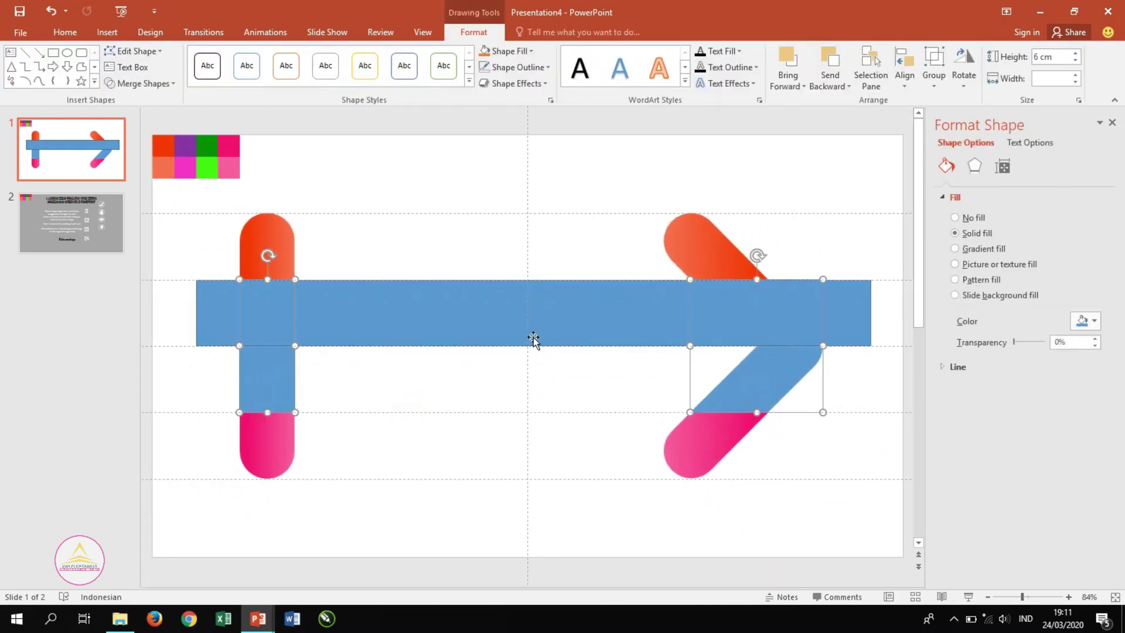
left_click(487, 319, "shift")
left_click(139, 83)
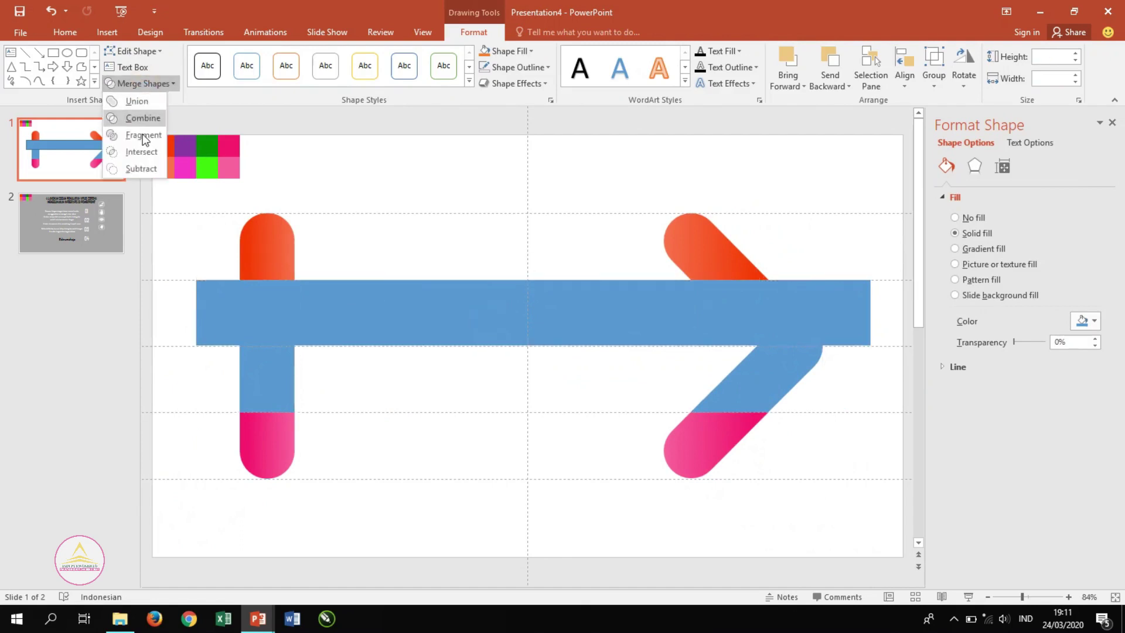
left_click(144, 134)
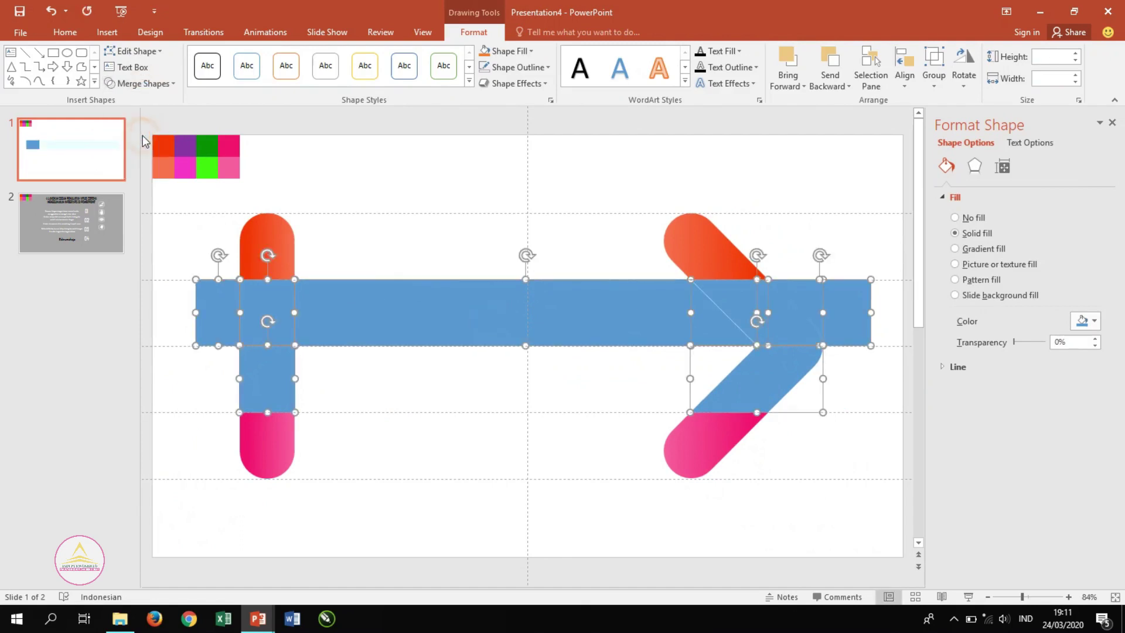
Step: Pull the leftover bar fragments apart and delete them all
left_click(384, 375)
left_click_drag(379, 311, 384, 408)
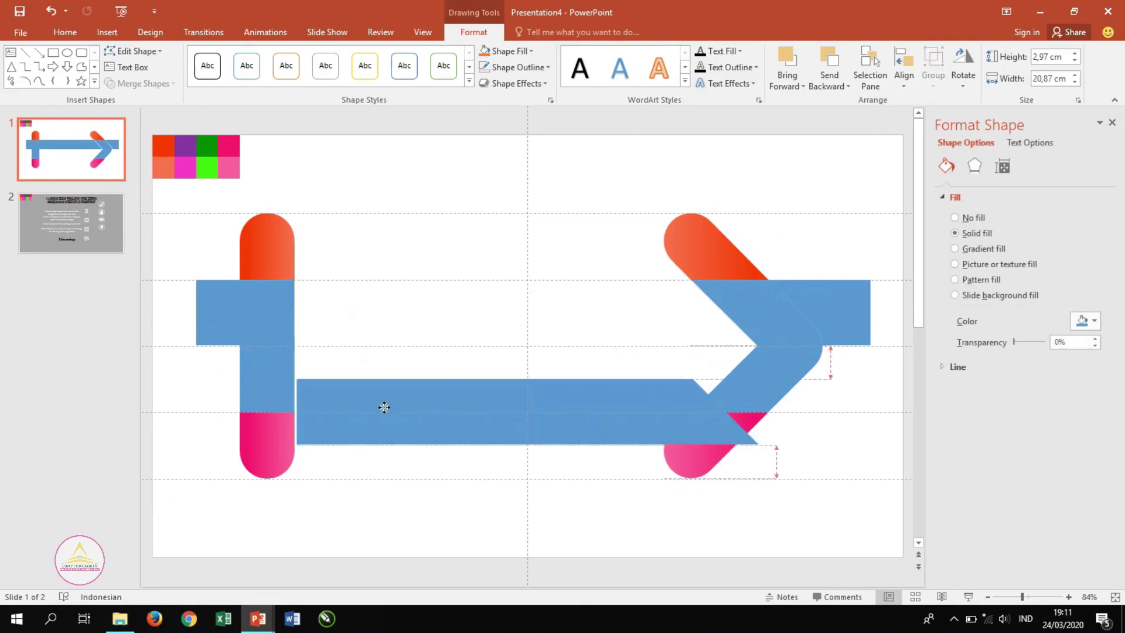
left_click_drag(848, 318, 564, 334)
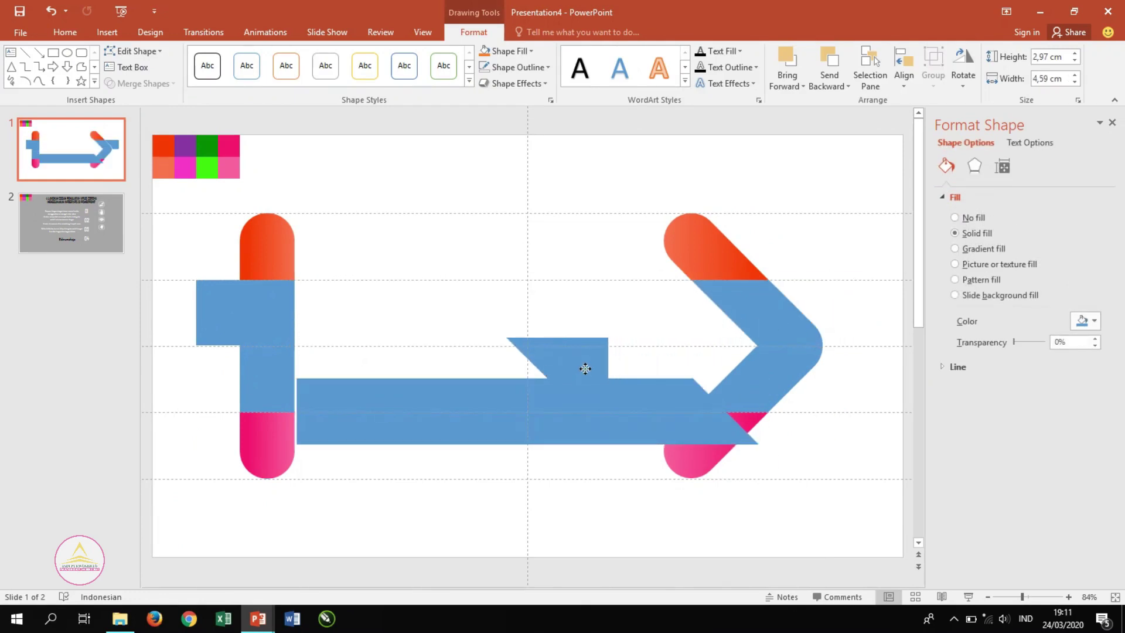
left_click_drag(238, 313, 451, 350)
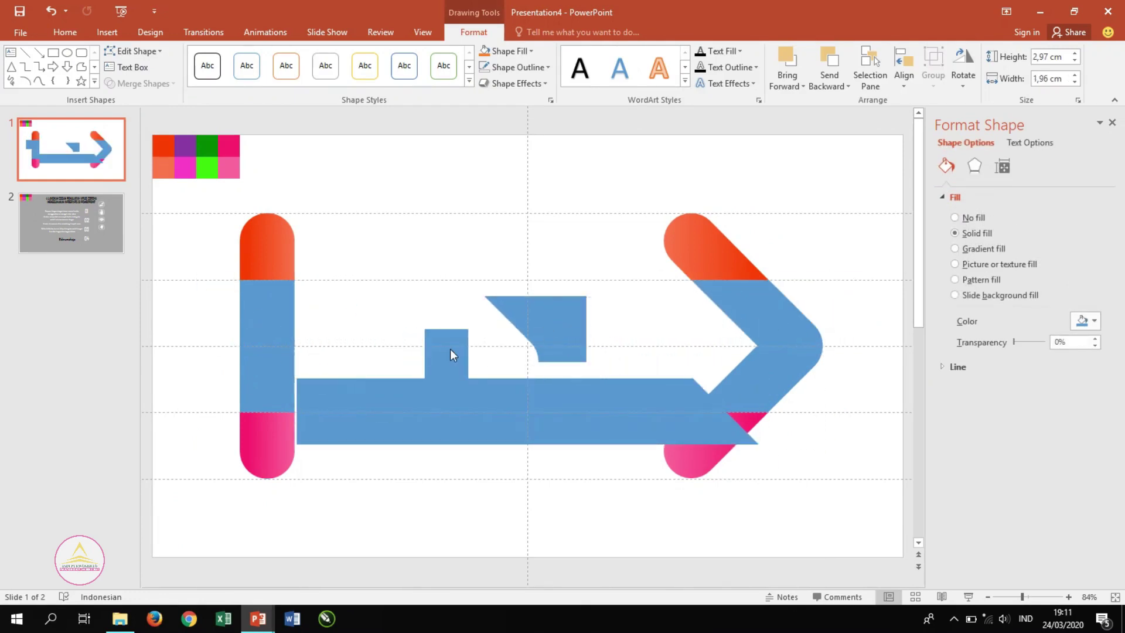
left_click(557, 330, "shift")
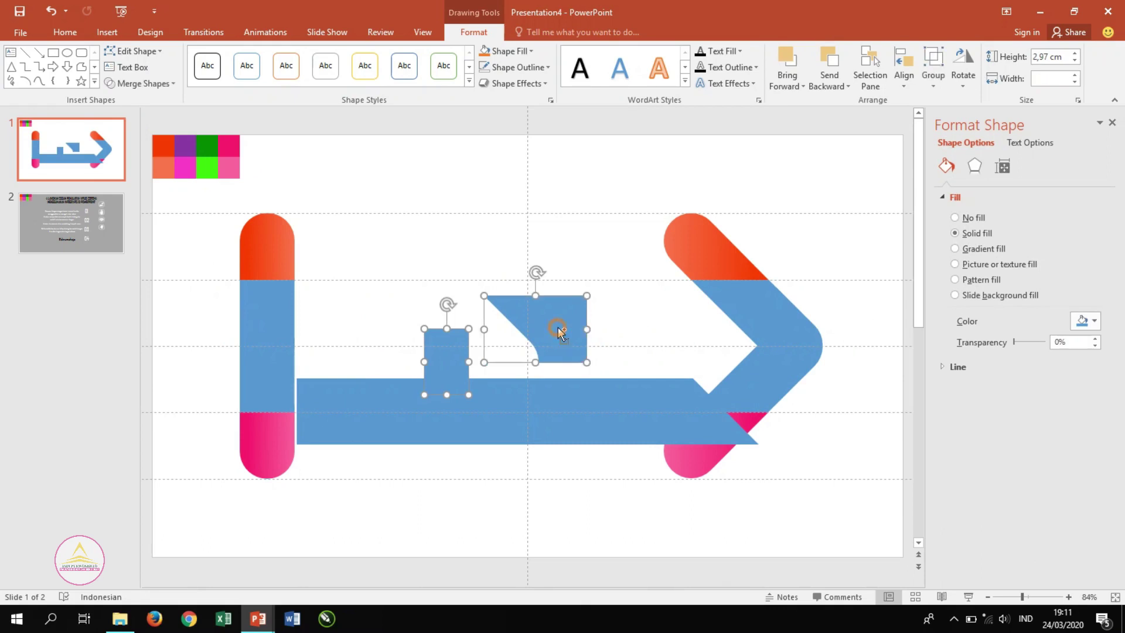
left_click(563, 409, "shift")
key("Delete")
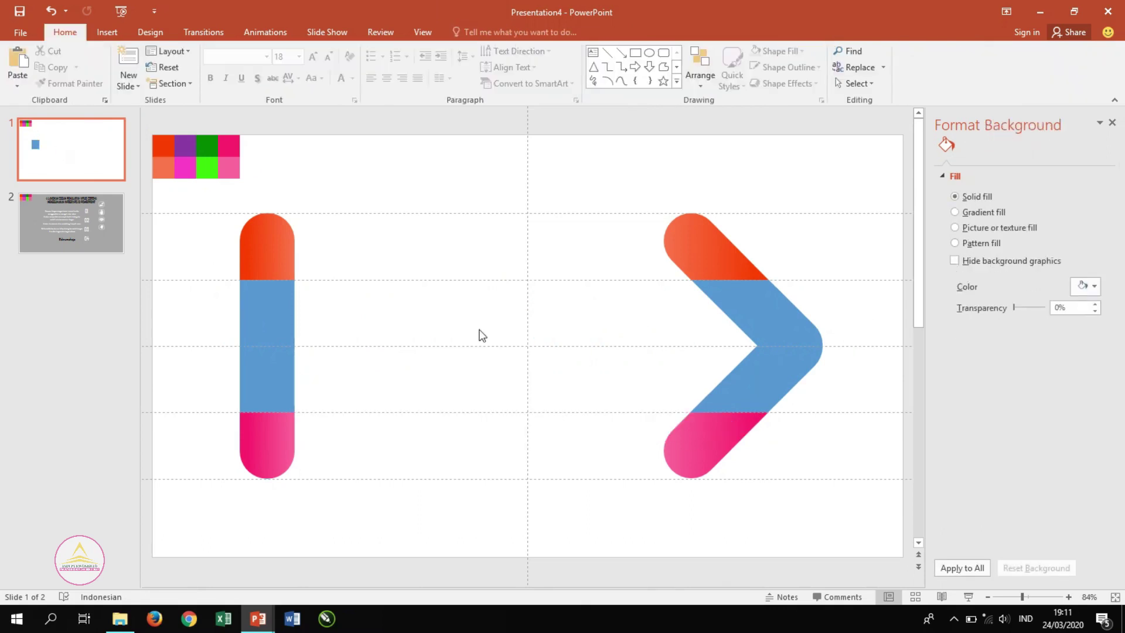
Step: Apply the bar's orange top-cap gradient to its second and third segments with Format Painter
left_click(274, 241)
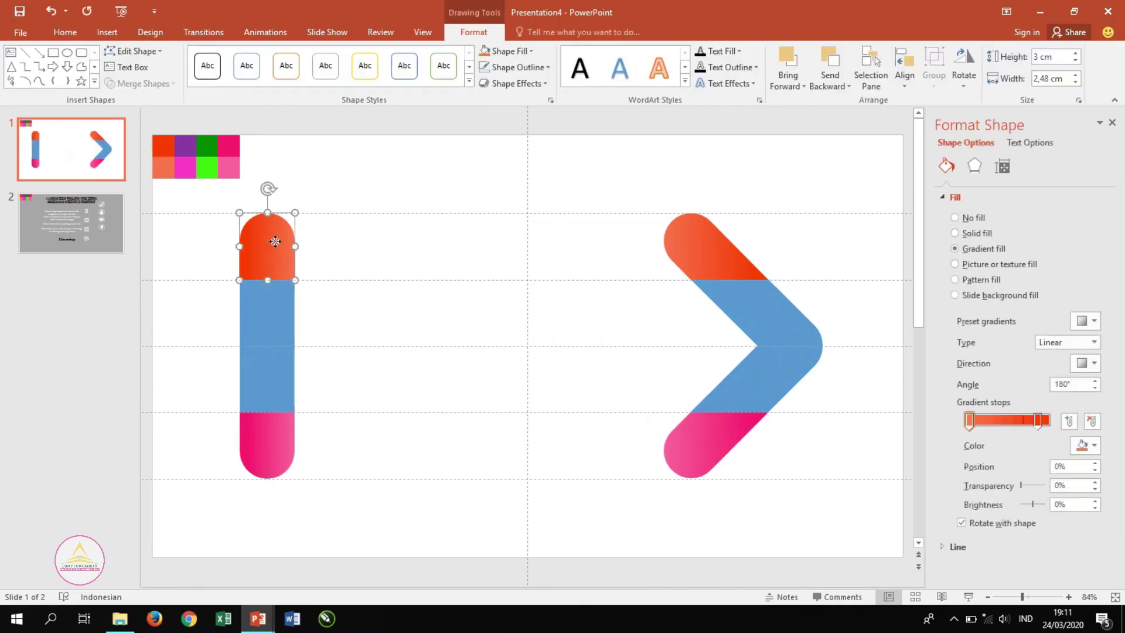
left_click(64, 34)
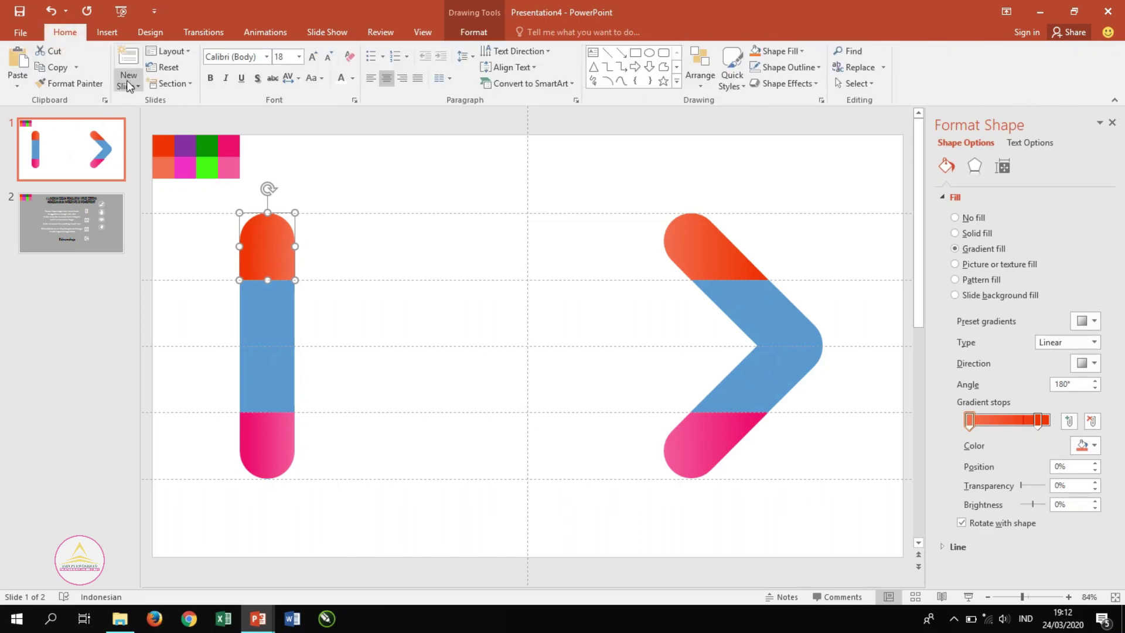
left_click(78, 82)
left_click(269, 319)
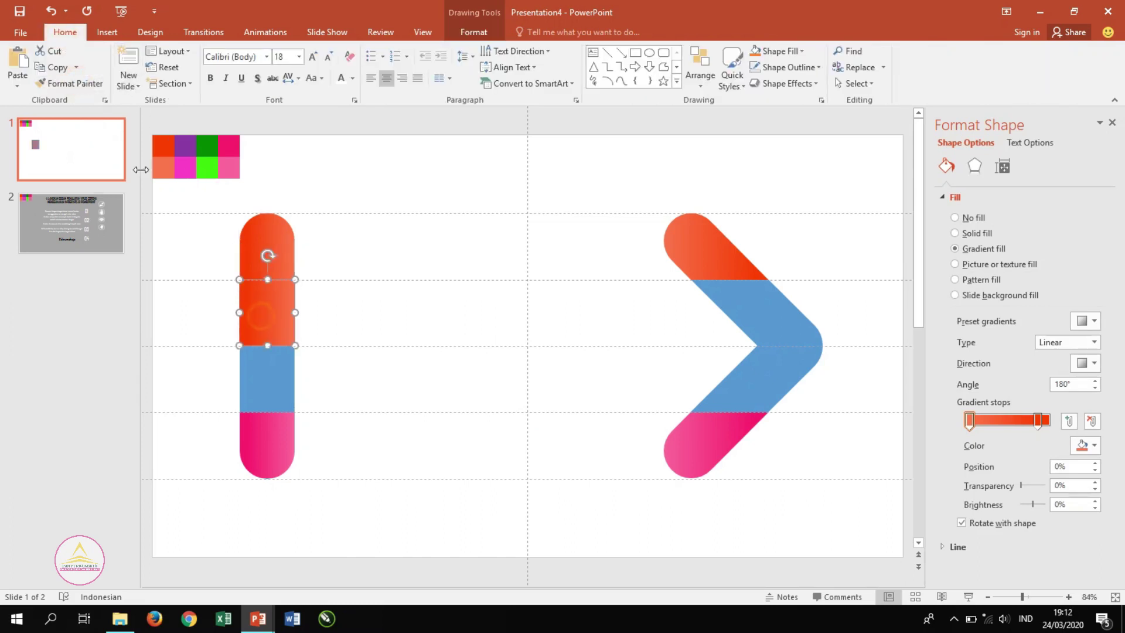
left_click(267, 378)
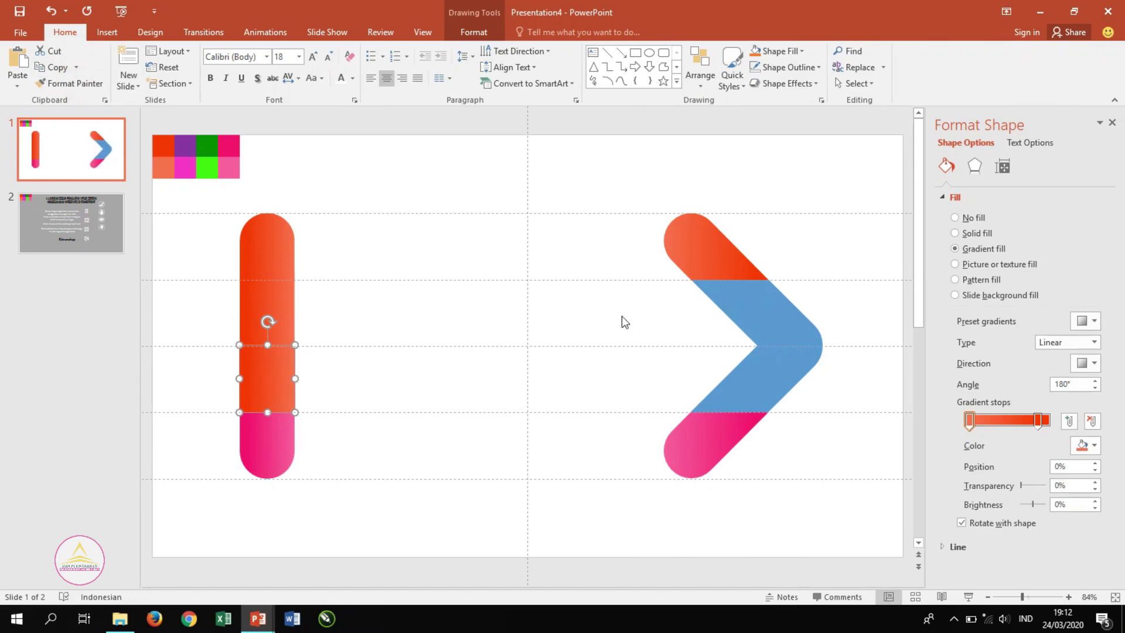
Step: Paint the chevron's orange cap gradient onto its upper-middle and lower-middle segments
left_click(710, 251)
left_click(85, 88)
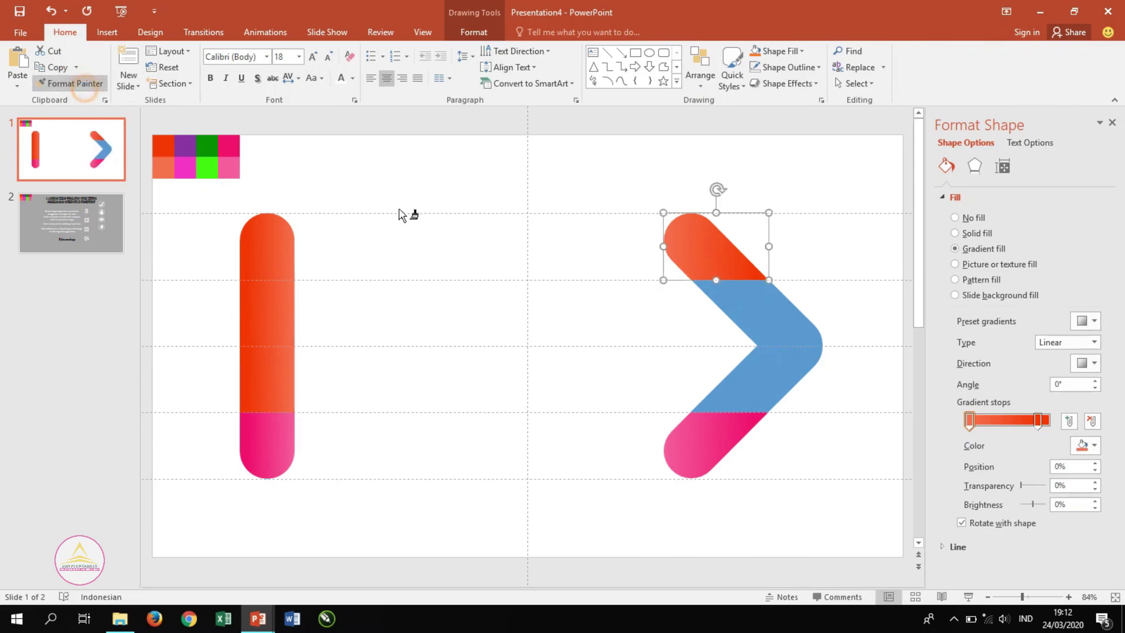
left_click(774, 316)
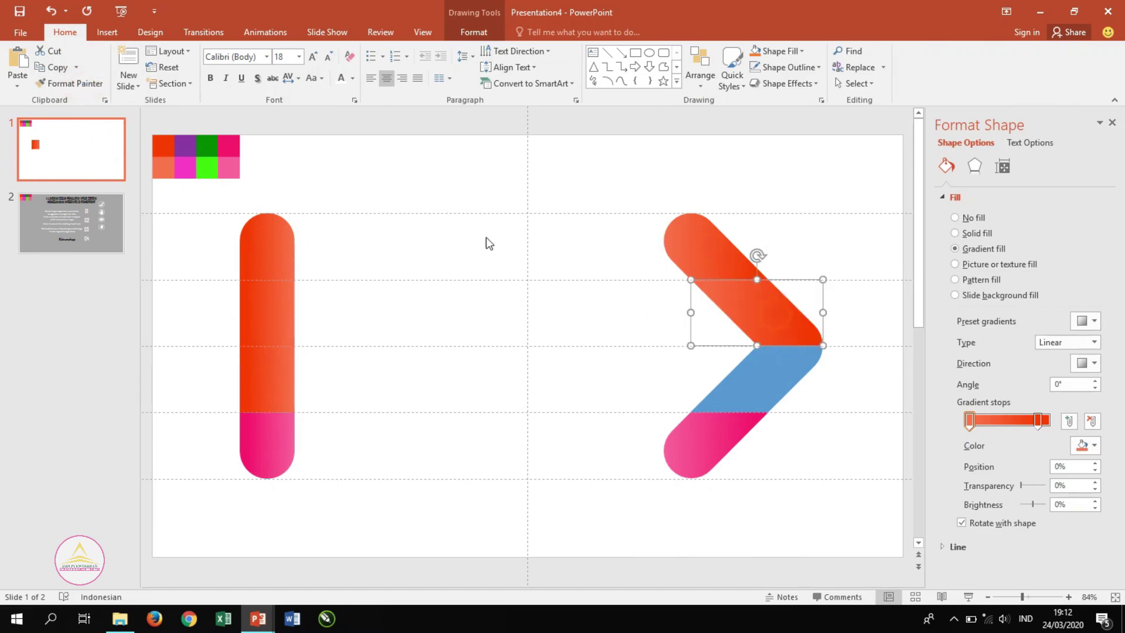
left_click(75, 83)
left_click(724, 389)
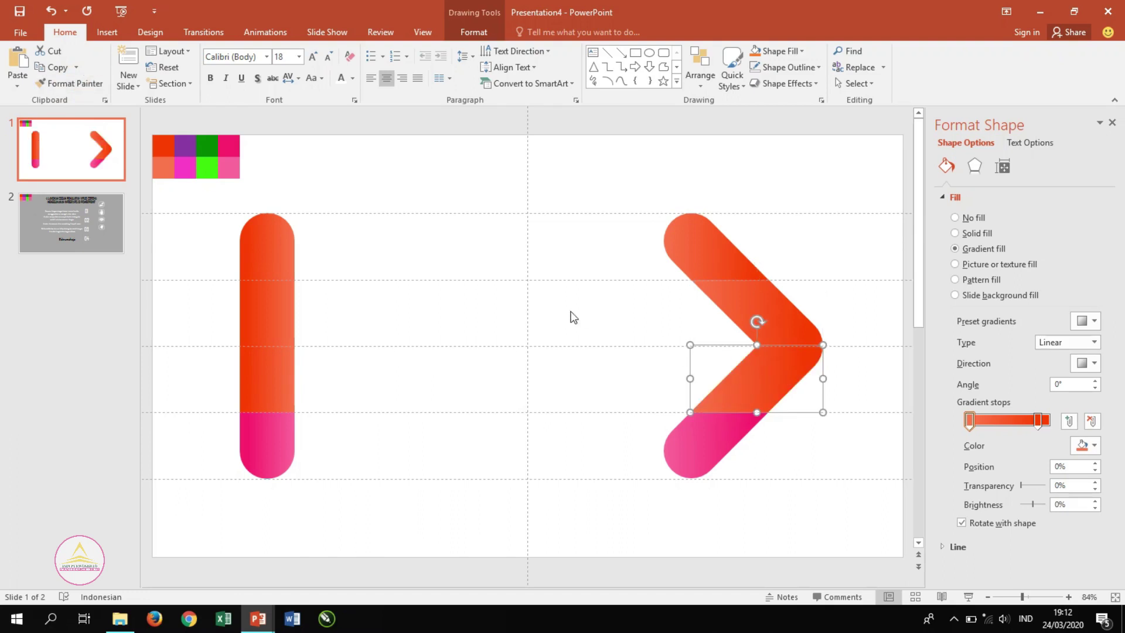
left_click(507, 297)
left_click(285, 308)
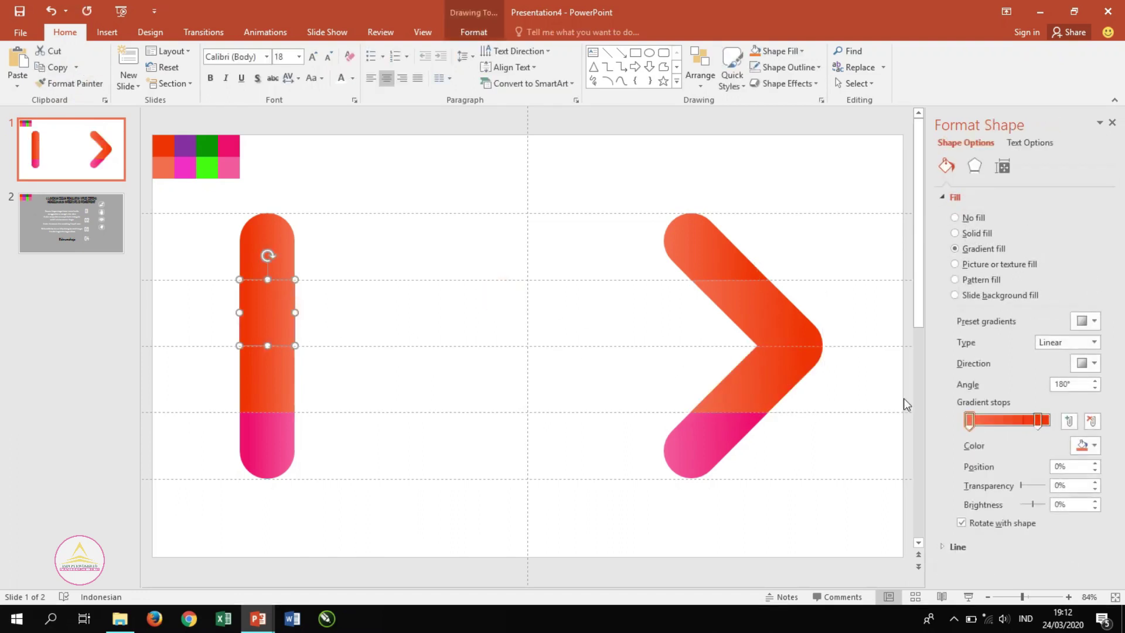
Step: Set the bar's second segment gradient stops to the sampled purple and magenta swatches
left_click(1037, 421)
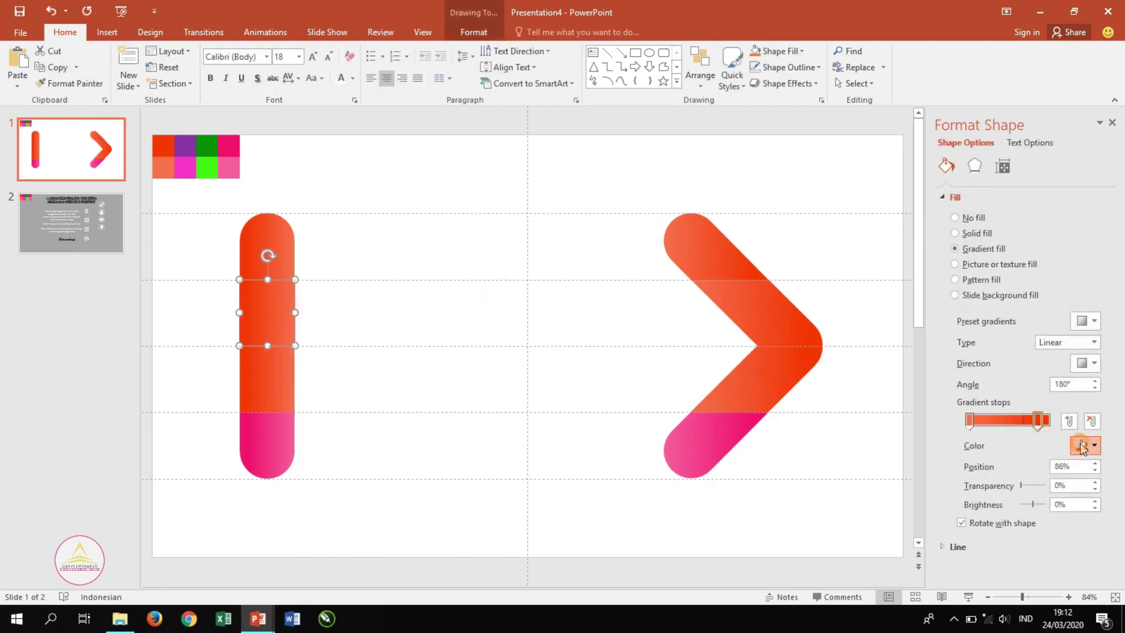
left_click(1081, 445)
left_click(1039, 428)
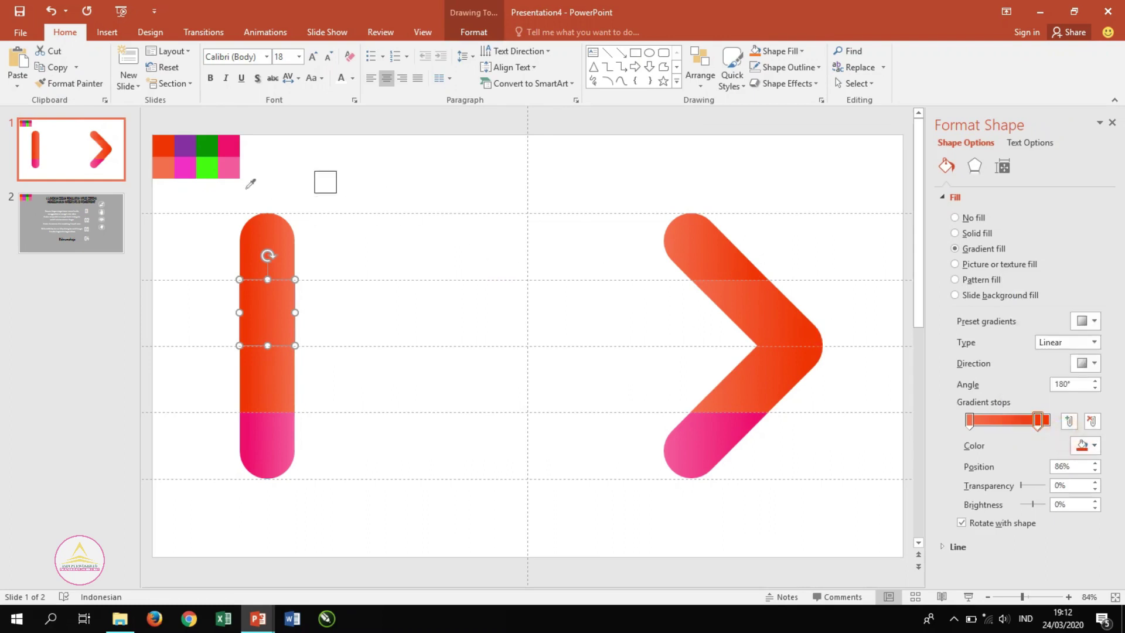
left_click(186, 146)
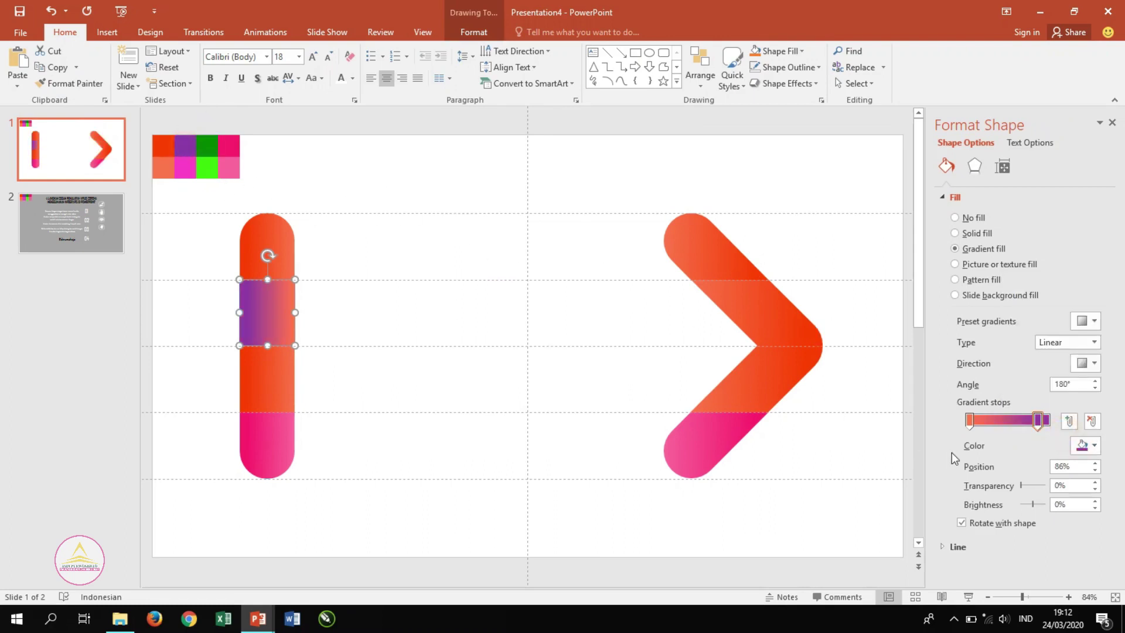
left_click(969, 421)
left_click(1081, 445)
left_click(1031, 427)
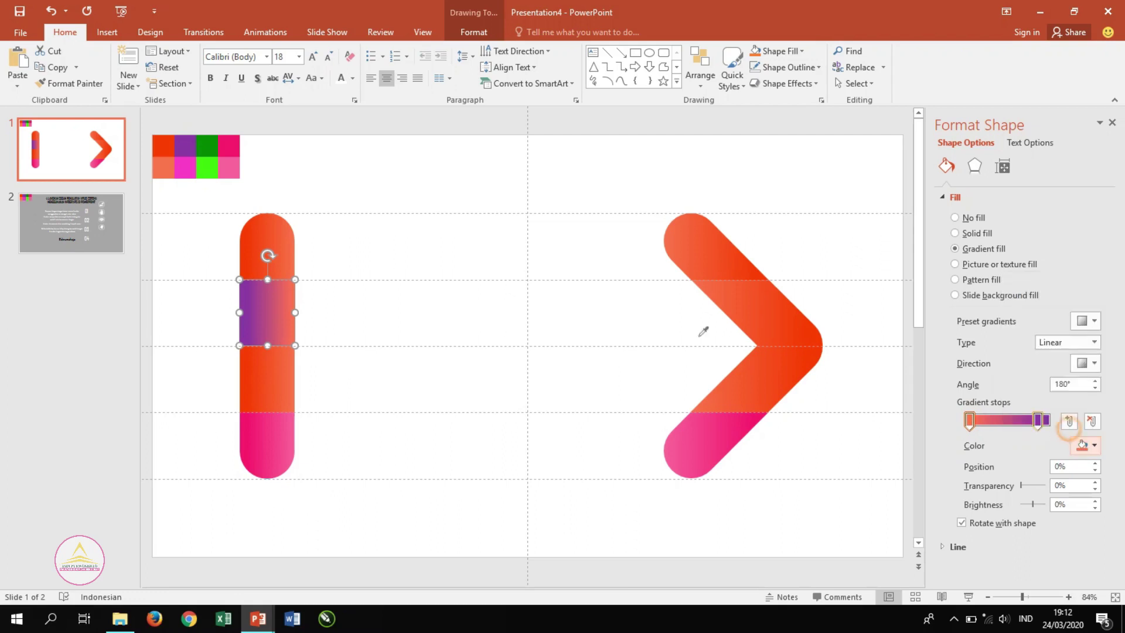
left_click(185, 167)
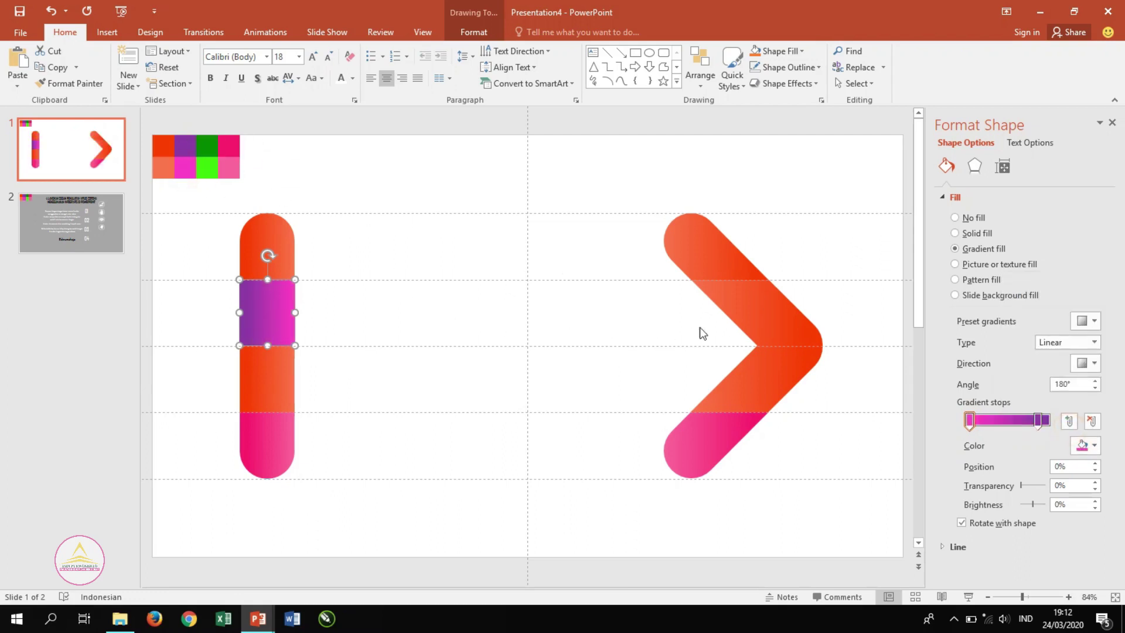
Step: Give the chevron's upper-middle segment the same purple and magenta stops from Recent Colors
left_click(772, 321)
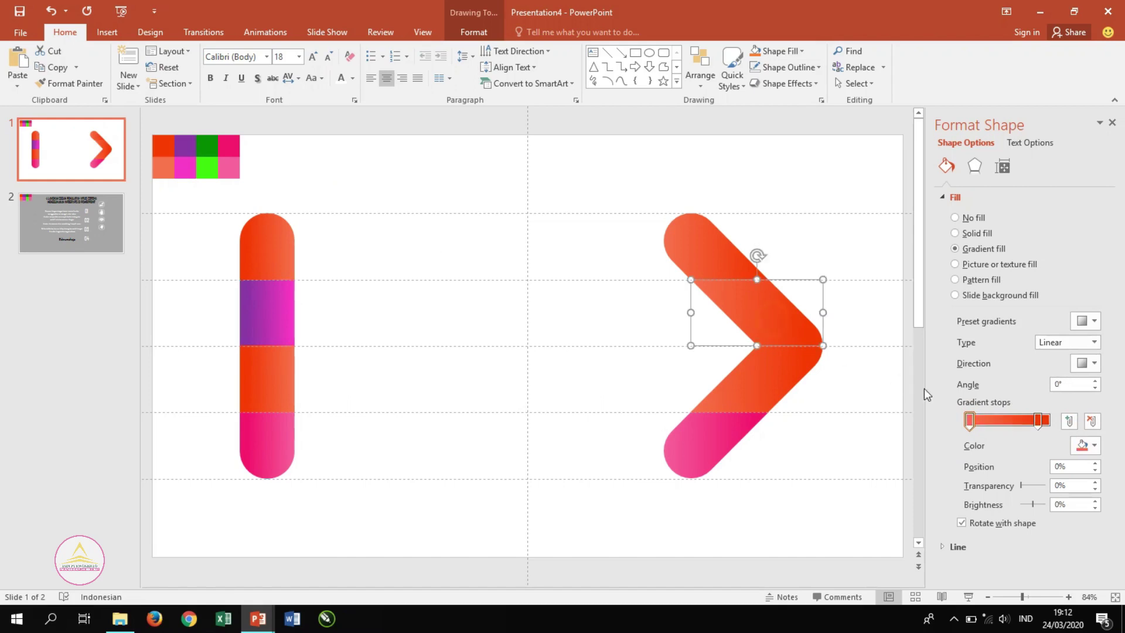
left_click(1042, 422)
left_click(1081, 445)
left_click(1017, 401)
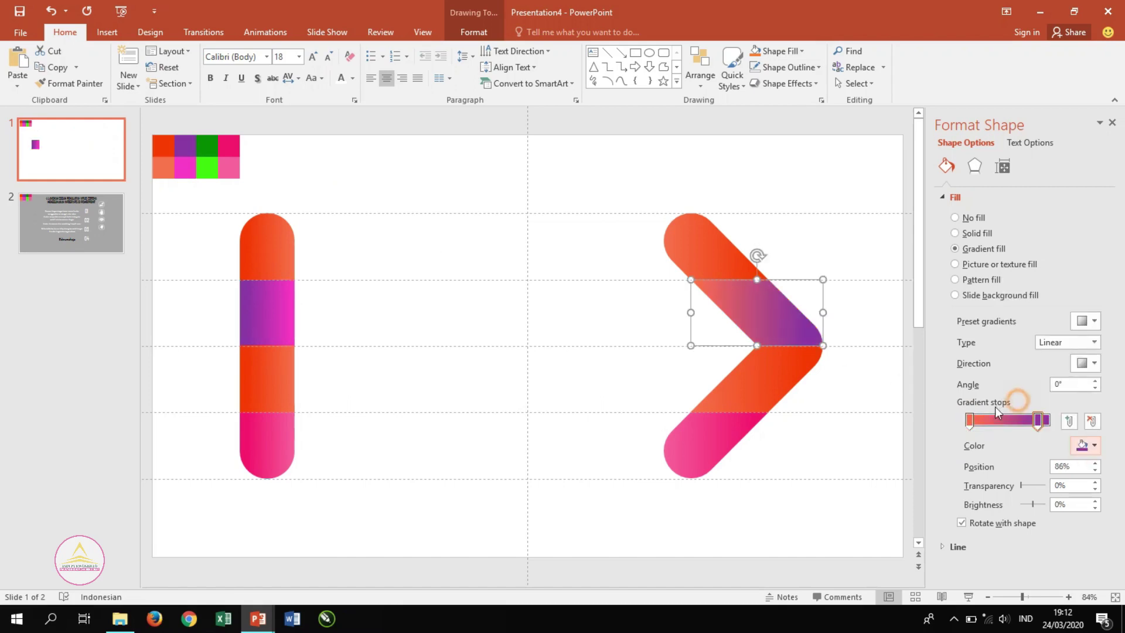
left_click(969, 420)
left_click(1087, 446)
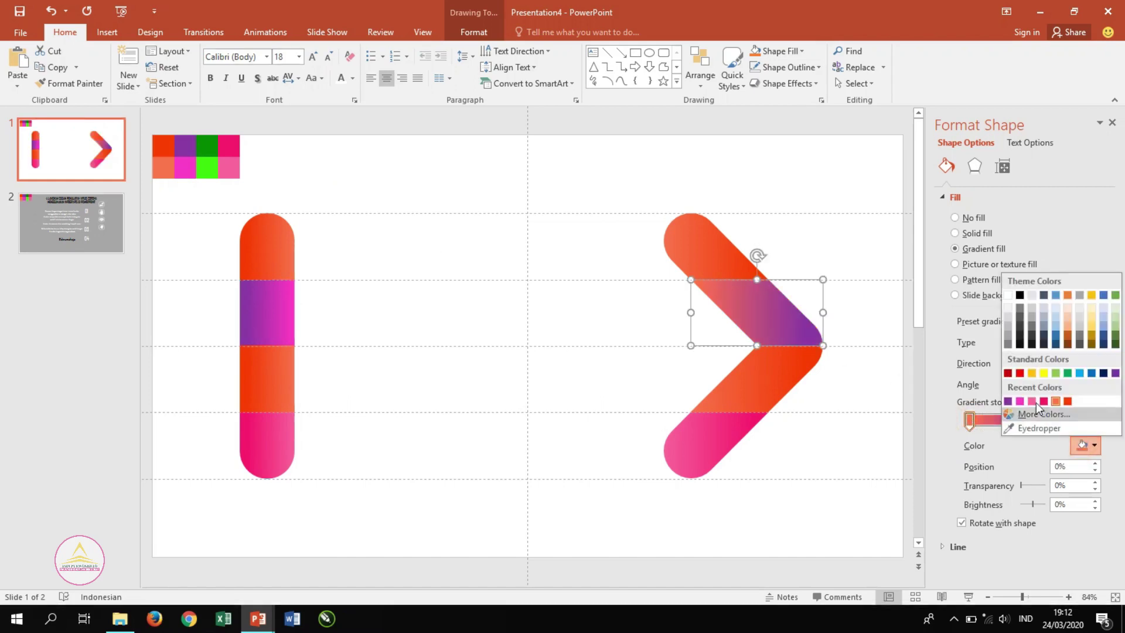
left_click(1019, 401)
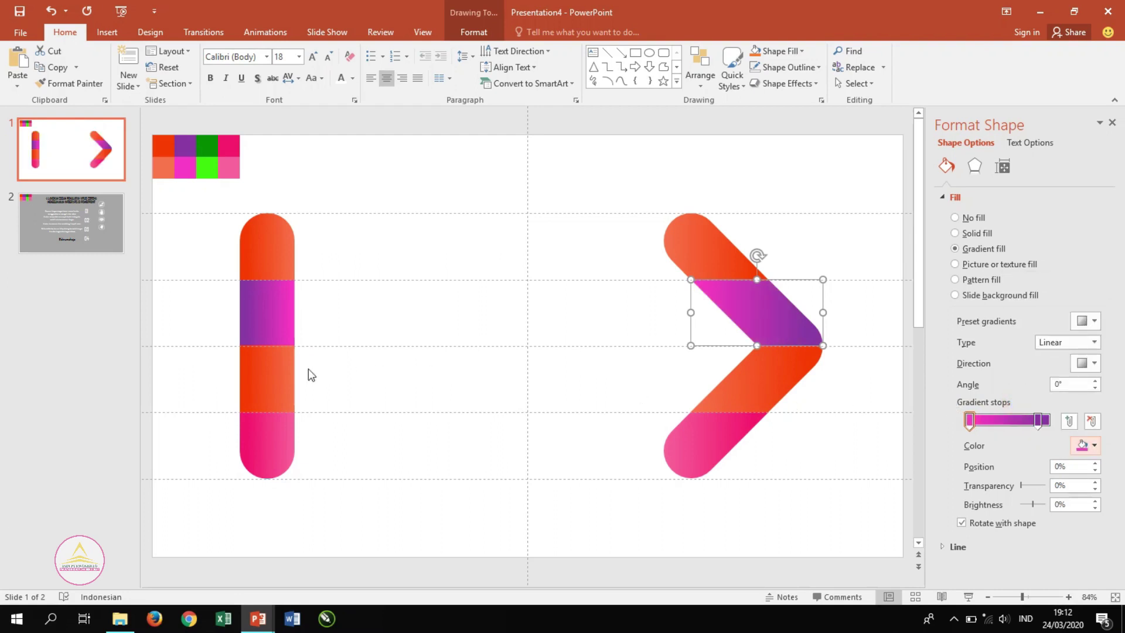
left_click(281, 379)
Step: Set the bar's third segment gradient stops to the sampled dark green and bright green swatches
left_click(1038, 420)
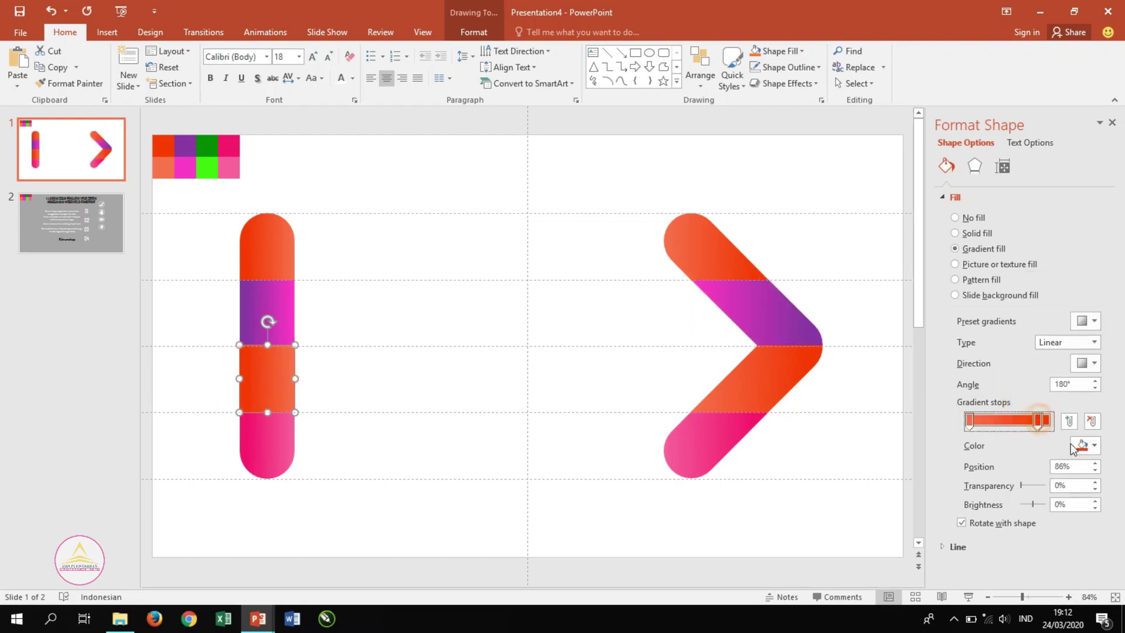
left_click(1087, 446)
left_click(1054, 434)
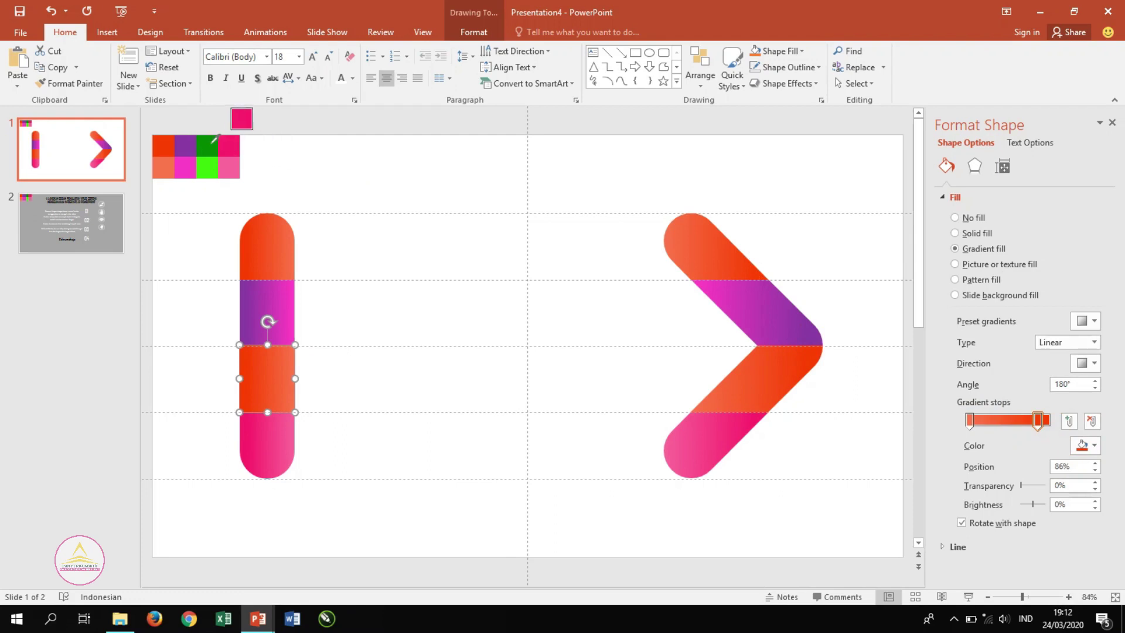
left_click(207, 146)
left_click(969, 420)
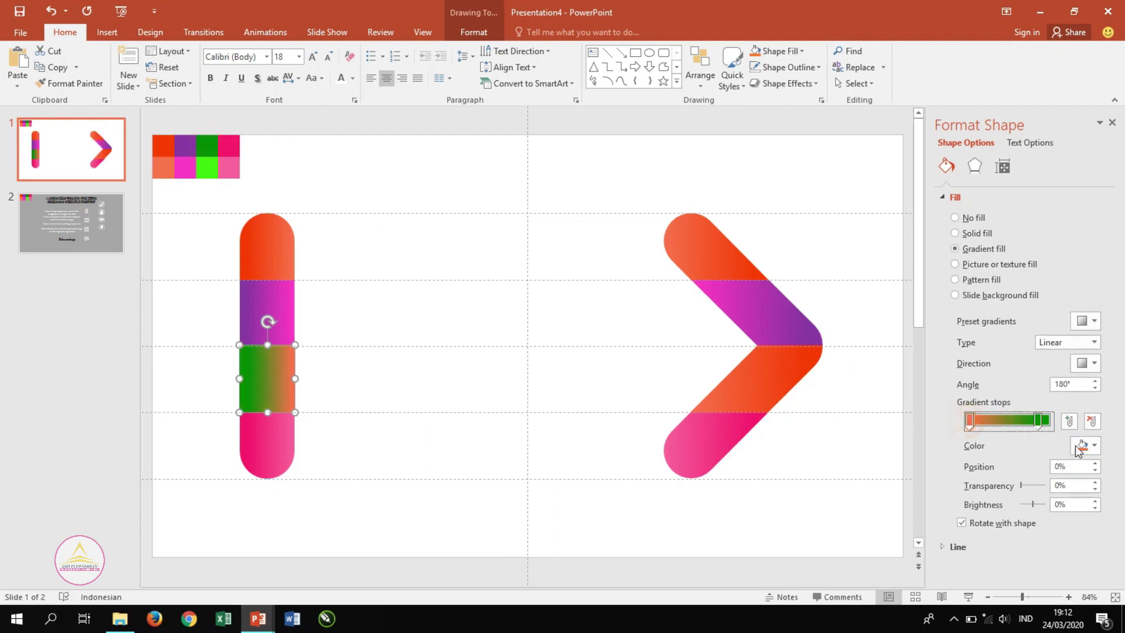
left_click(1088, 445)
left_click(1049, 430)
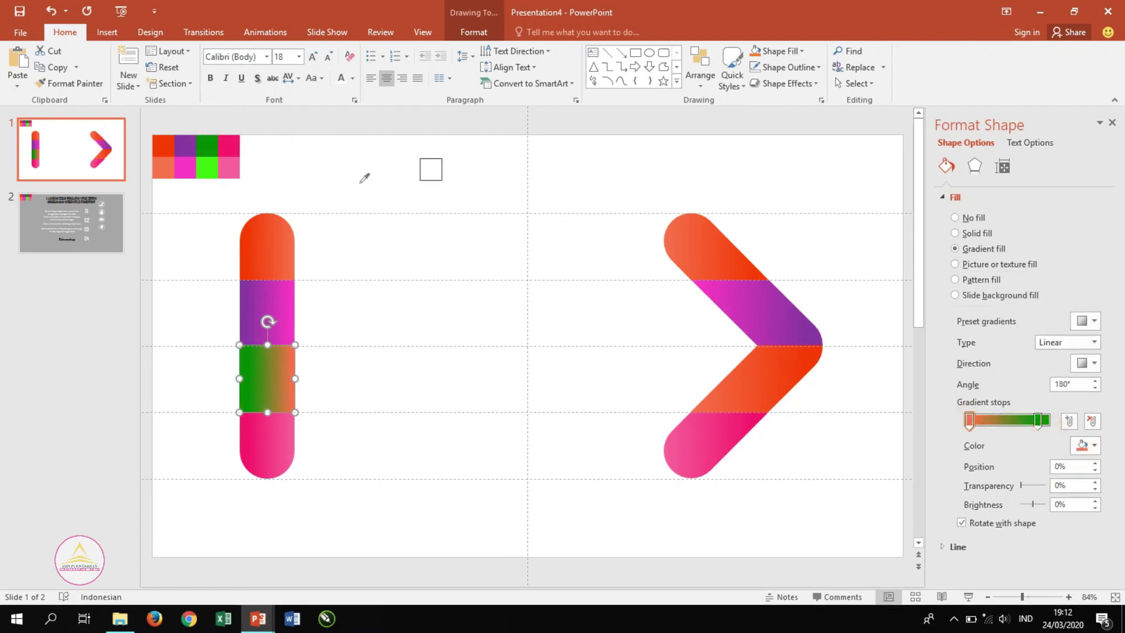
left_click(208, 166)
Step: Give the chevron's lower-middle segment the same dark and bright green stops from Recent Colors
left_click(761, 390)
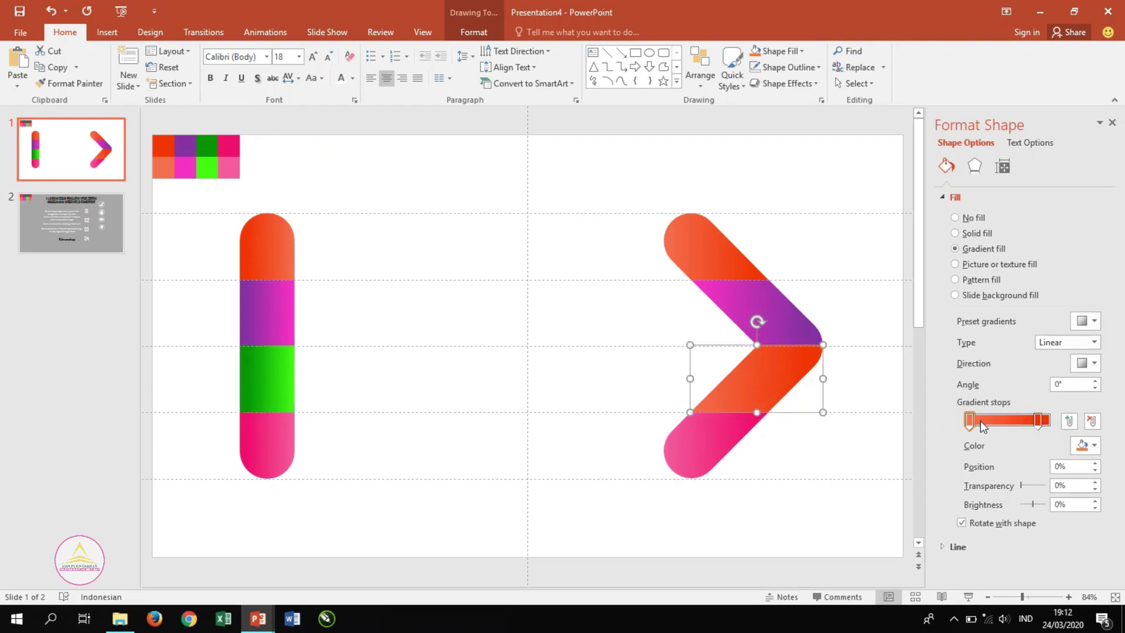
left_click(1089, 446)
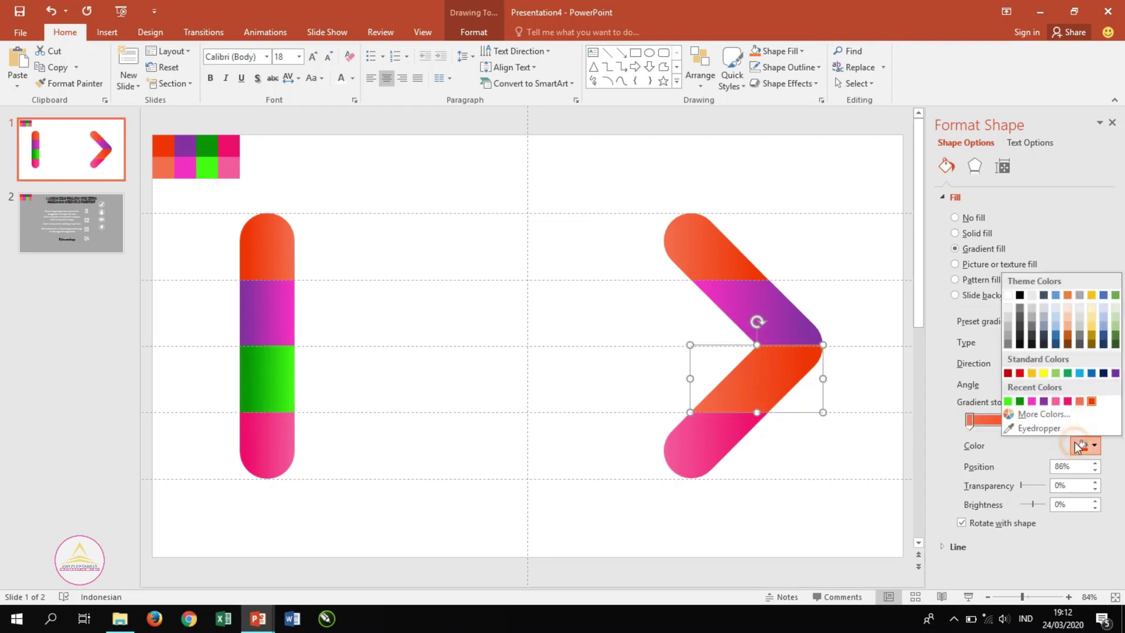
left_click(1020, 400)
left_click(969, 419)
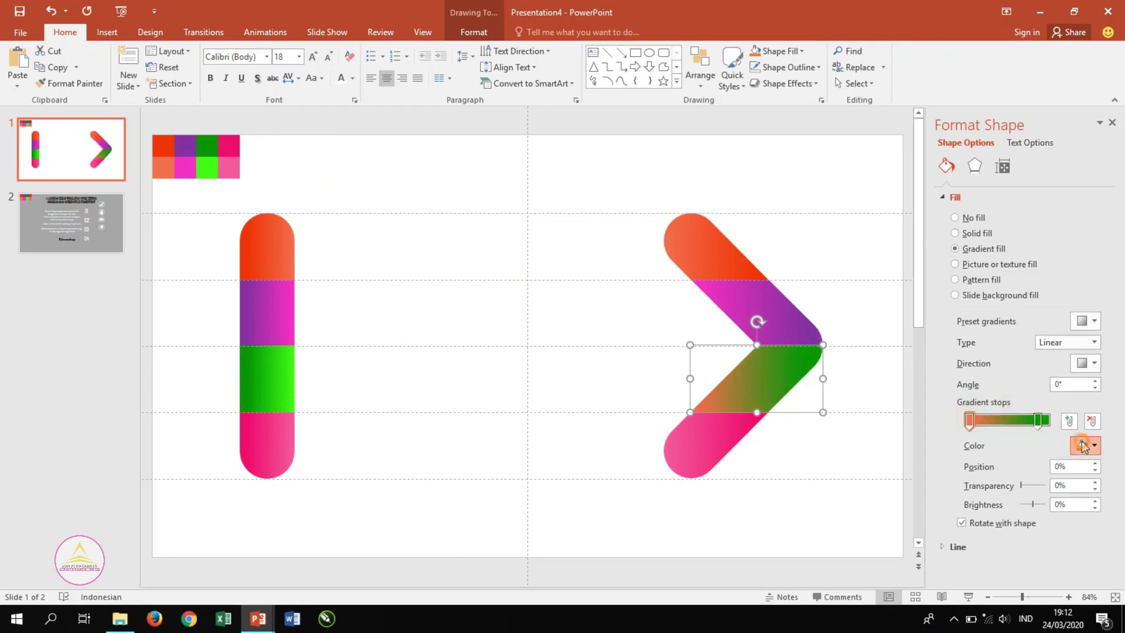
left_click(1089, 446)
left_click(1020, 400)
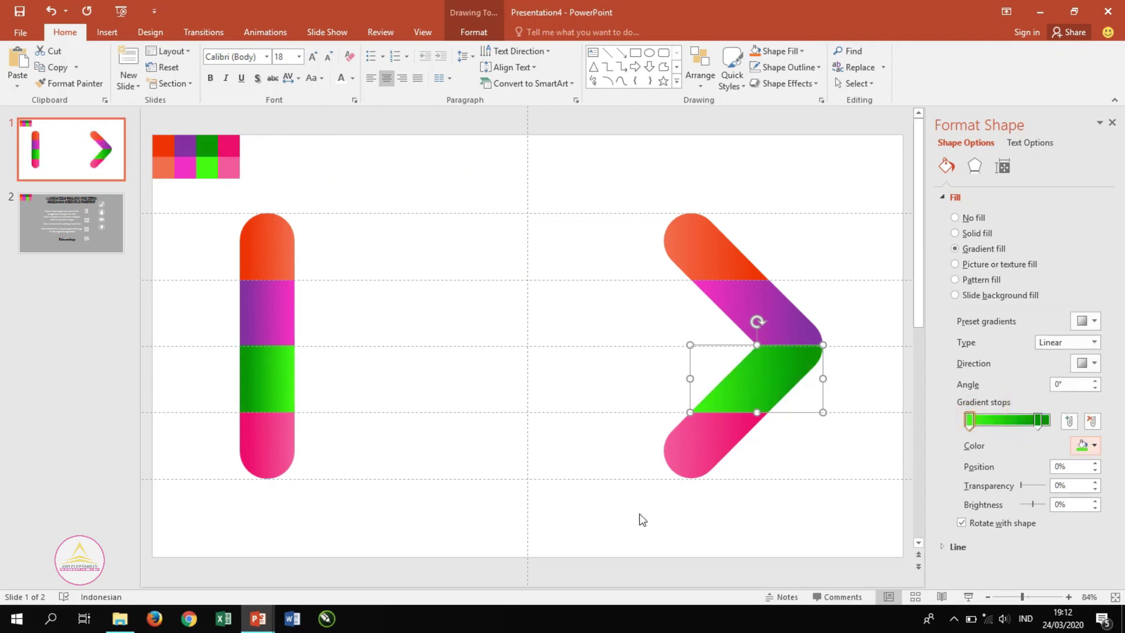
left_click(192, 374)
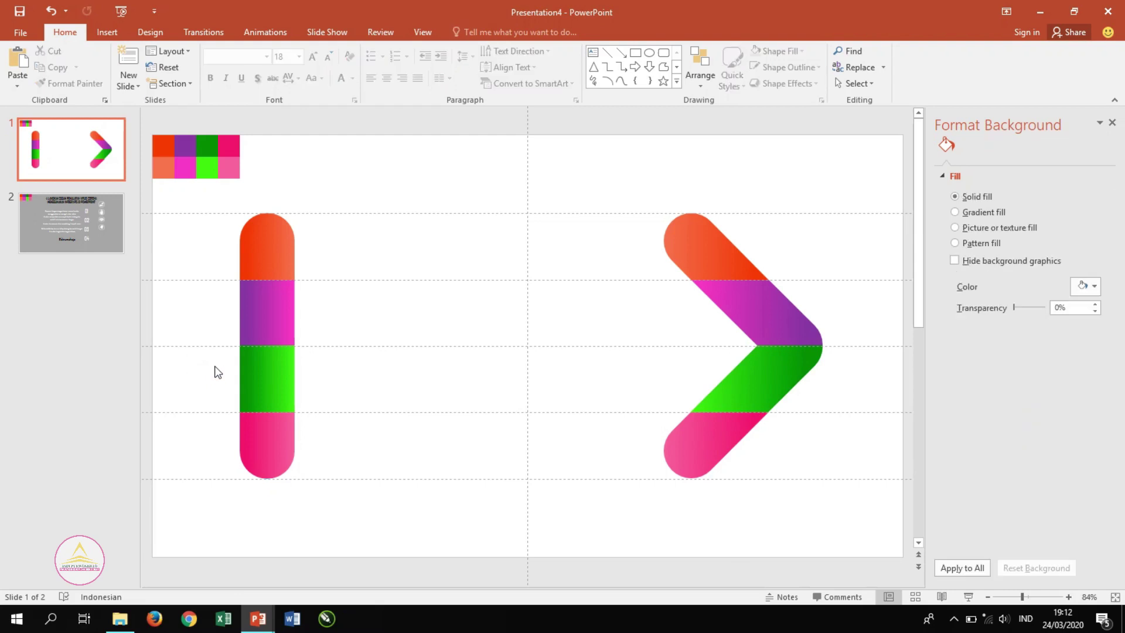
Step: Draw a rectangle spanning from the bar to the chevron and give it no outline
left_click(1112, 125)
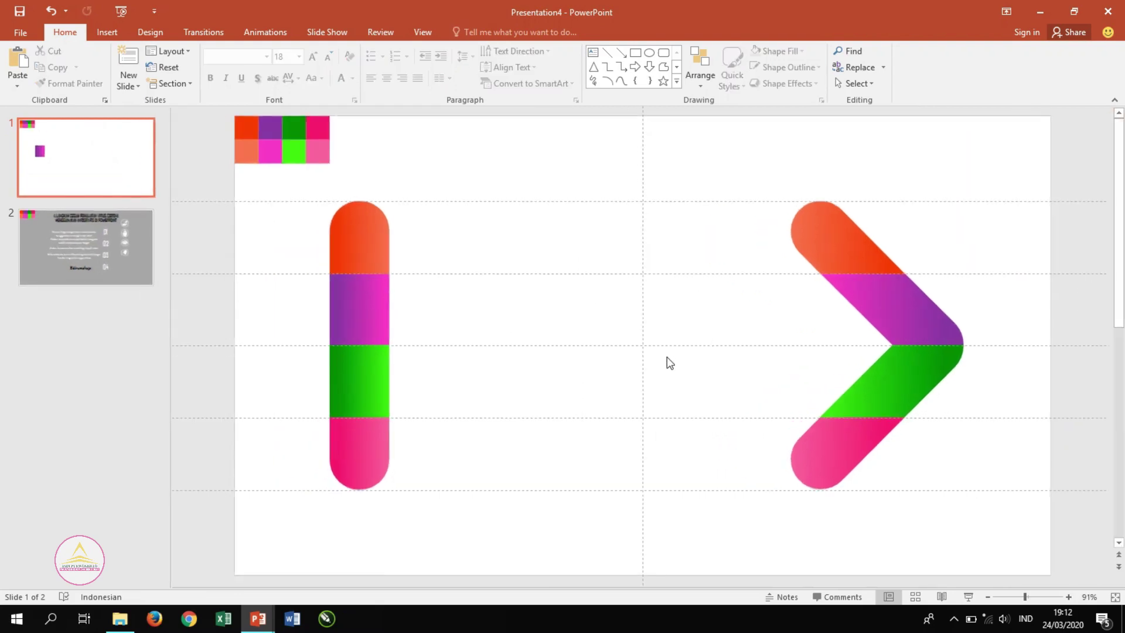
left_click(105, 32)
left_click(240, 62)
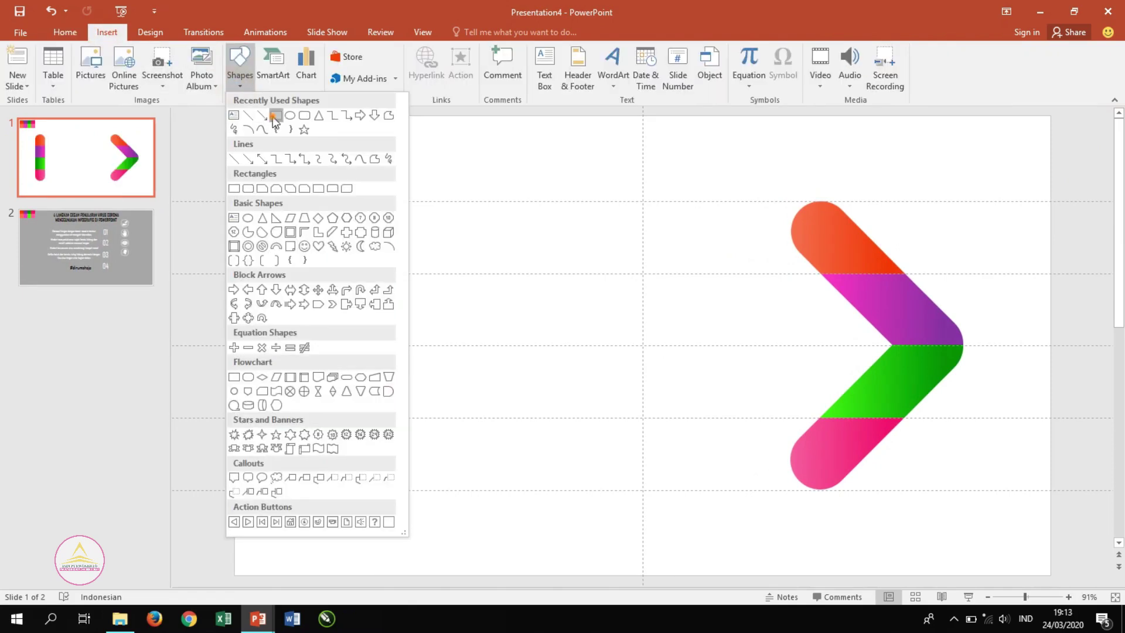
left_click(275, 116)
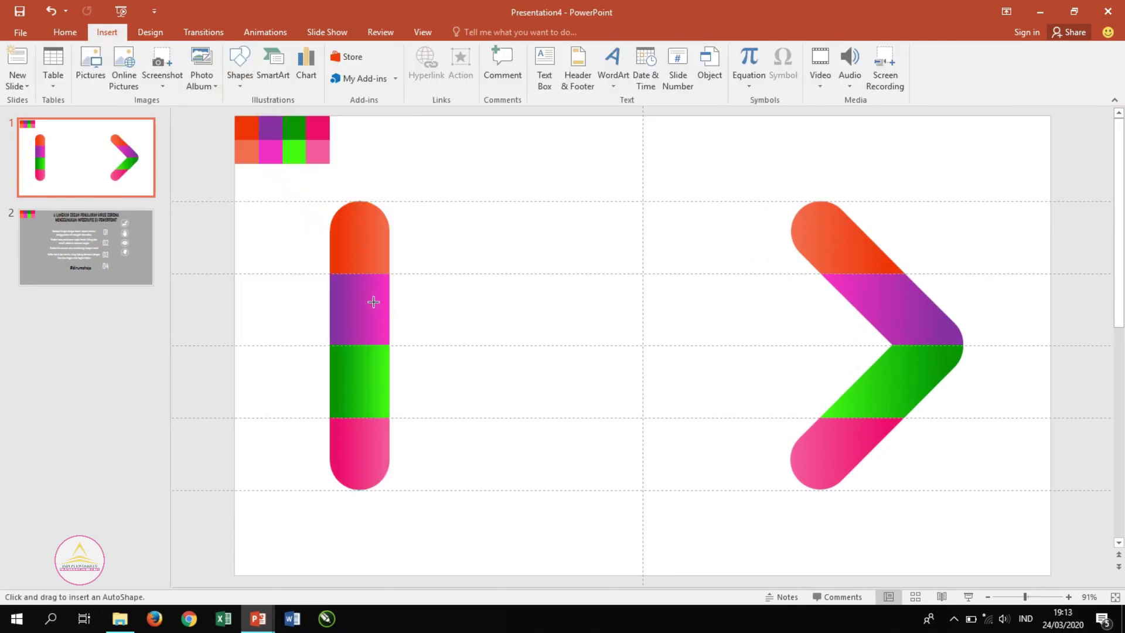
left_click_drag(374, 302, 913, 345)
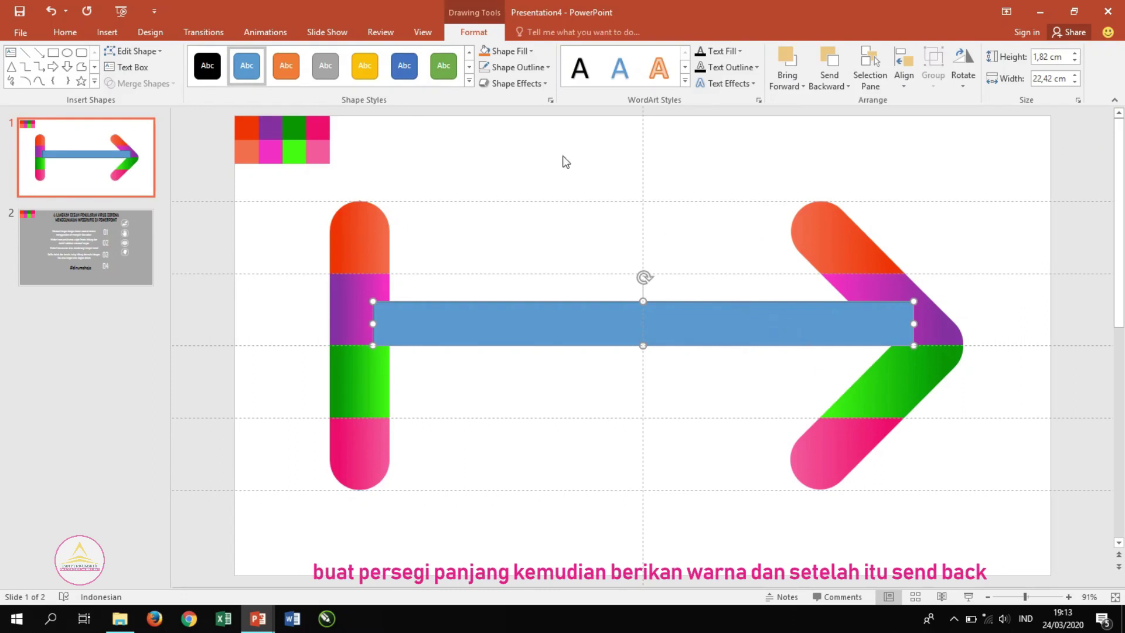
left_click(517, 67)
left_click(519, 218)
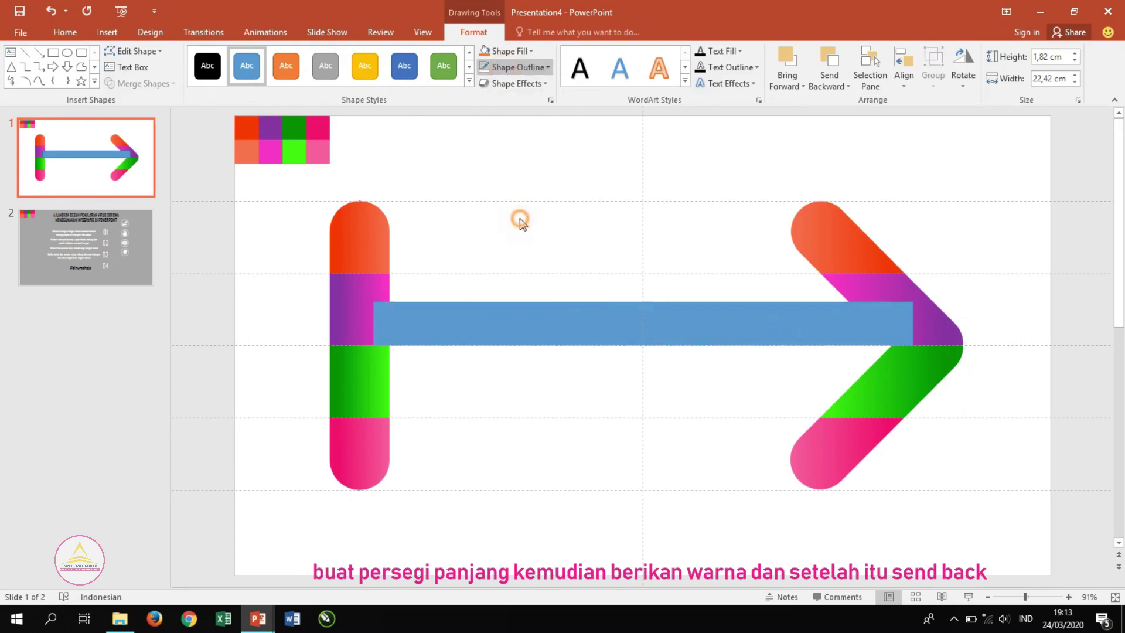
left_click(533, 276)
Step: Resize the rectangle's height to 2 cm
left_click(561, 311)
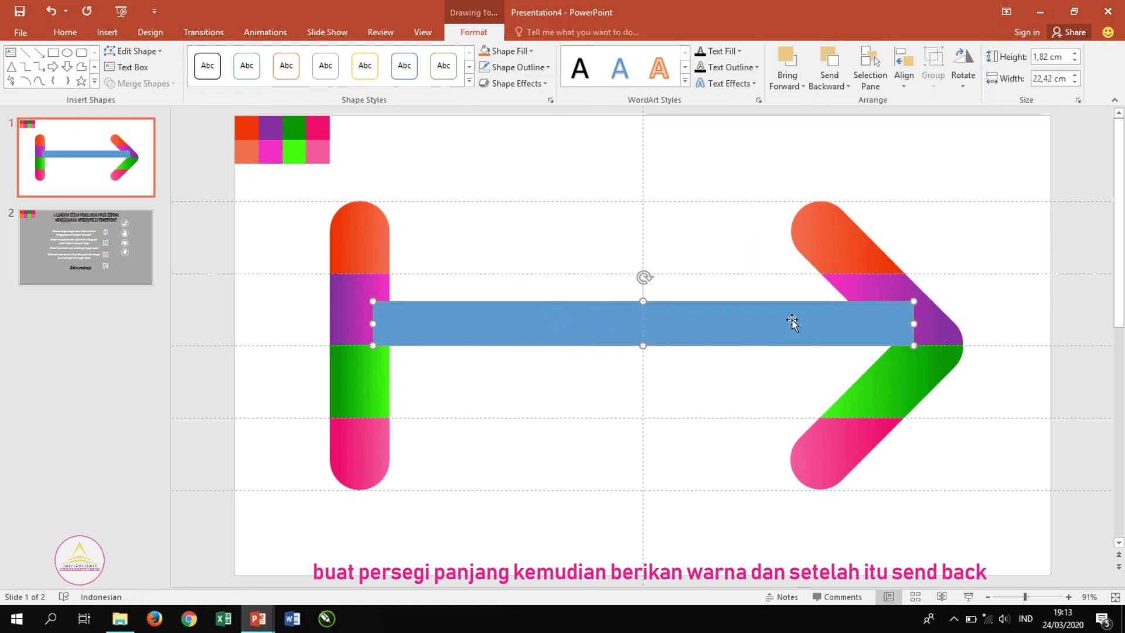
left_click_drag(642, 298, 642, 295)
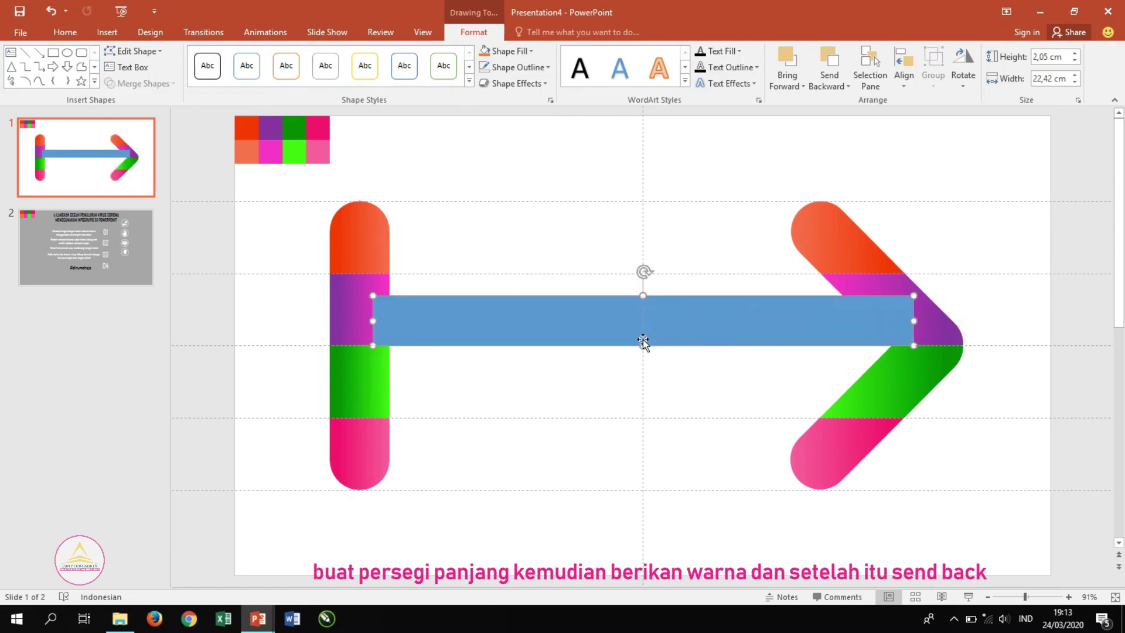
left_click_drag(642, 343, 644, 341)
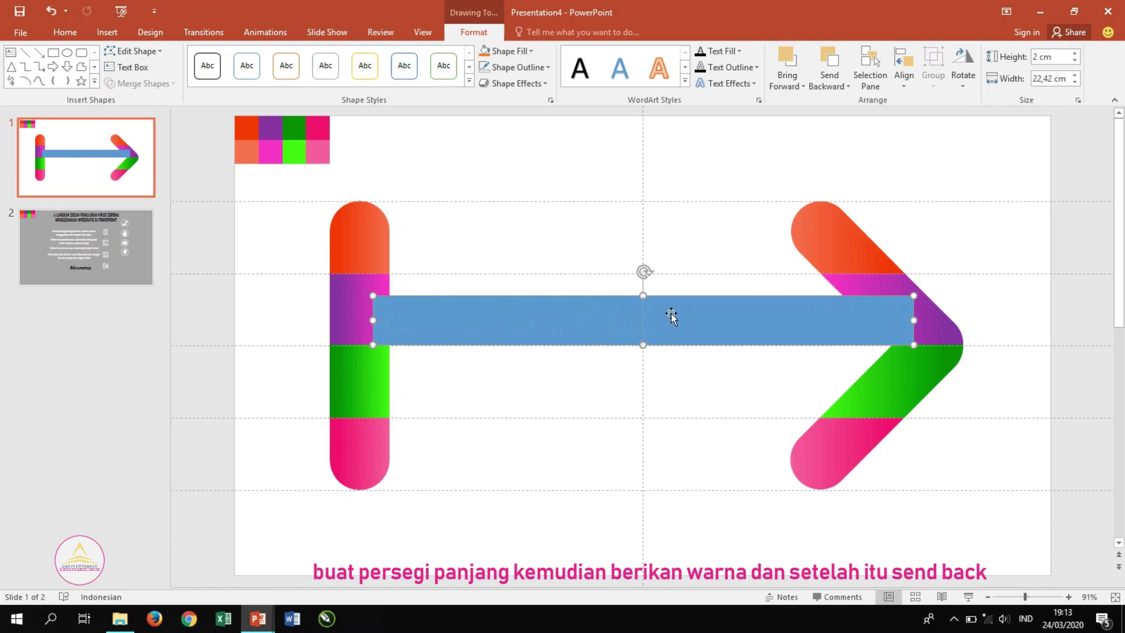
left_click(892, 292)
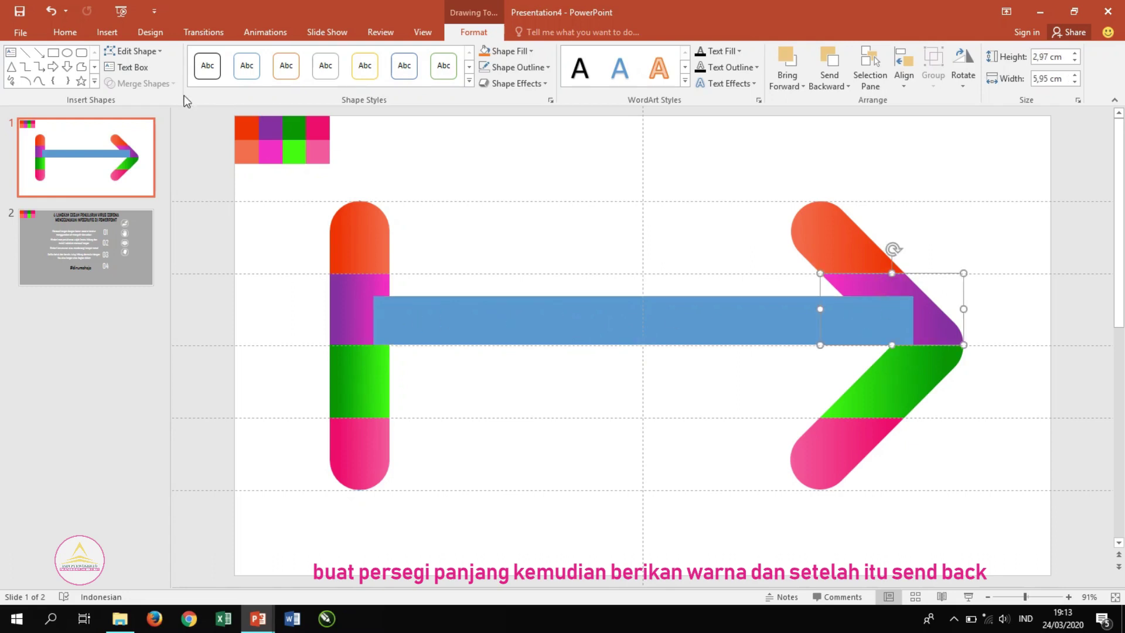
Step: Give the shaft bar the purple segment's gradient and send it to the back
left_click(64, 31)
left_click(75, 83)
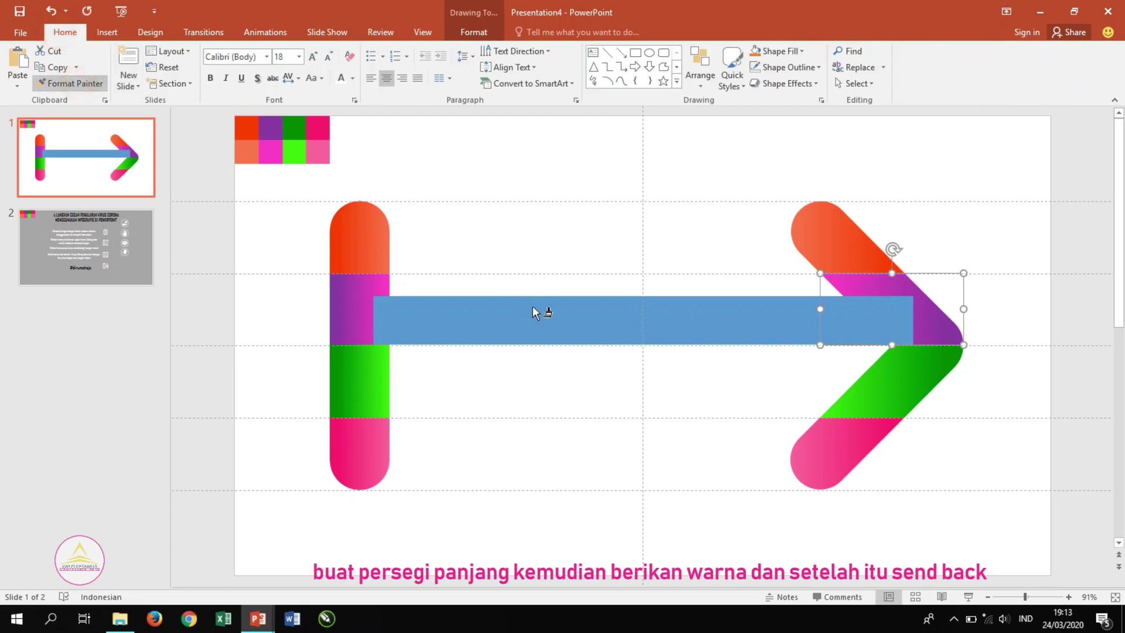
left_click(564, 322)
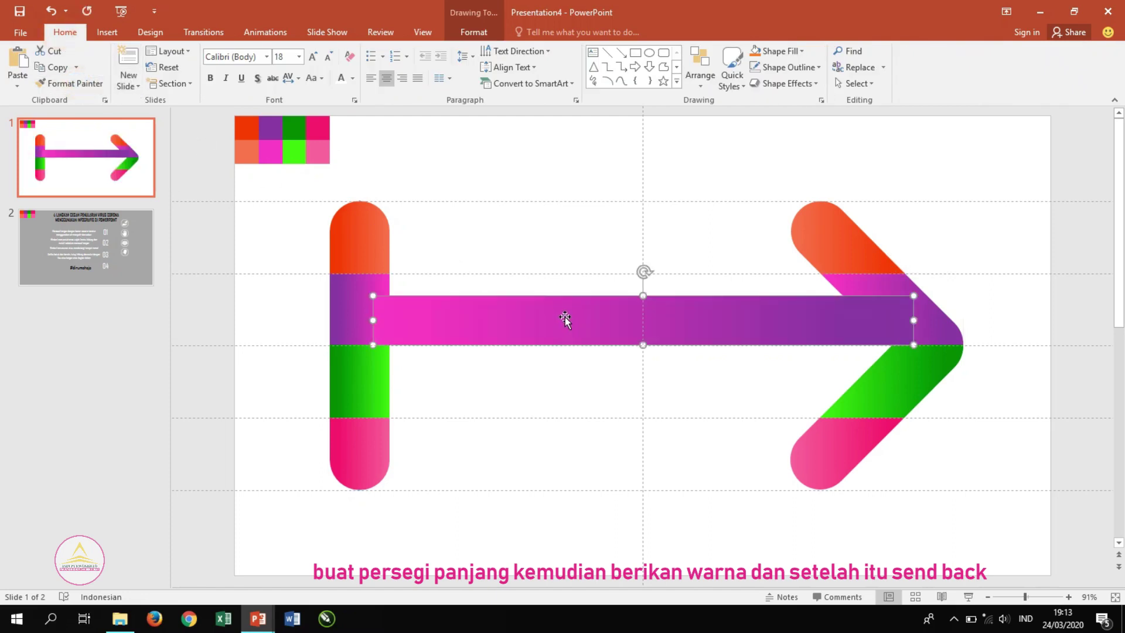
right_click(576, 313)
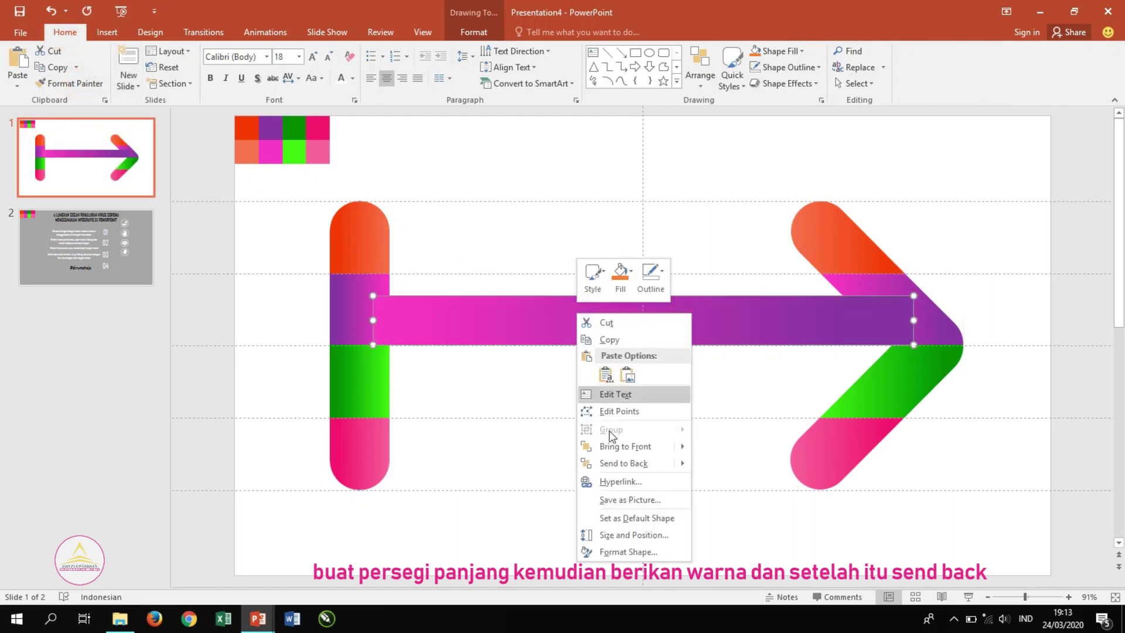
left_click(618, 461)
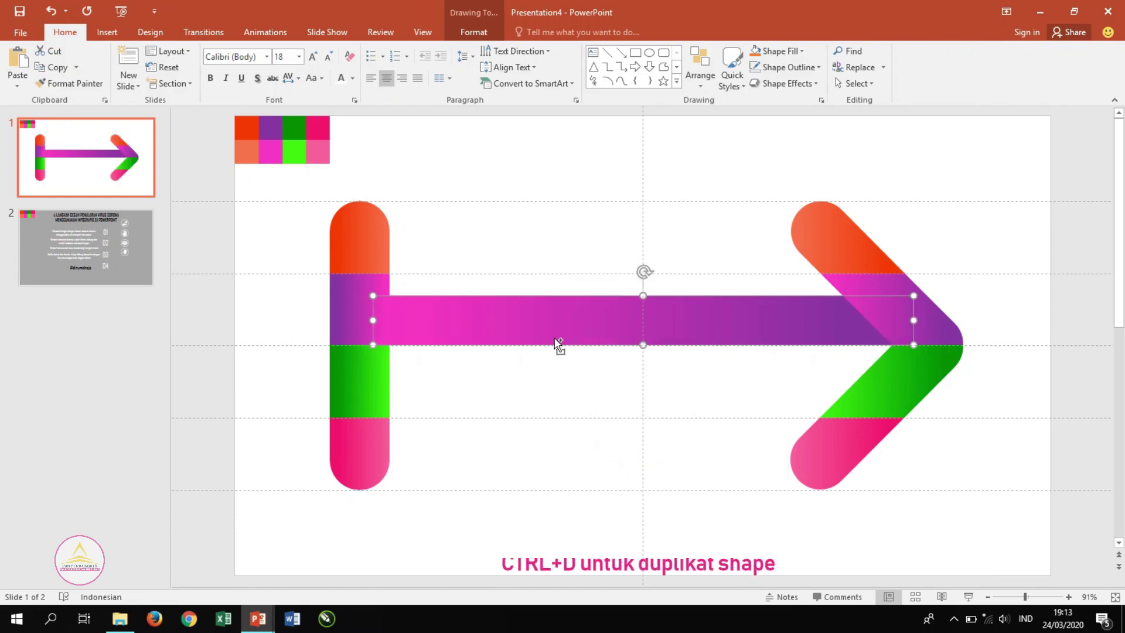
Step: Duplicate the bar, move the copy up to the upper stripe, and shorten its right end
key("ctrl+d")
left_click_drag(555, 335, 531, 276)
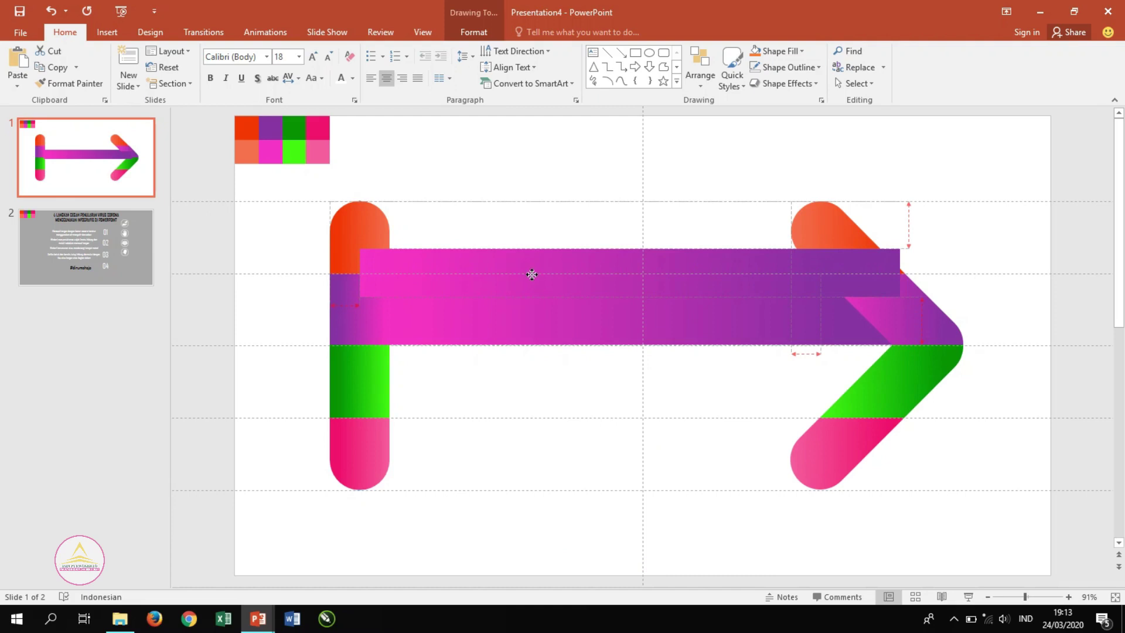
left_click_drag(531, 274, 529, 273)
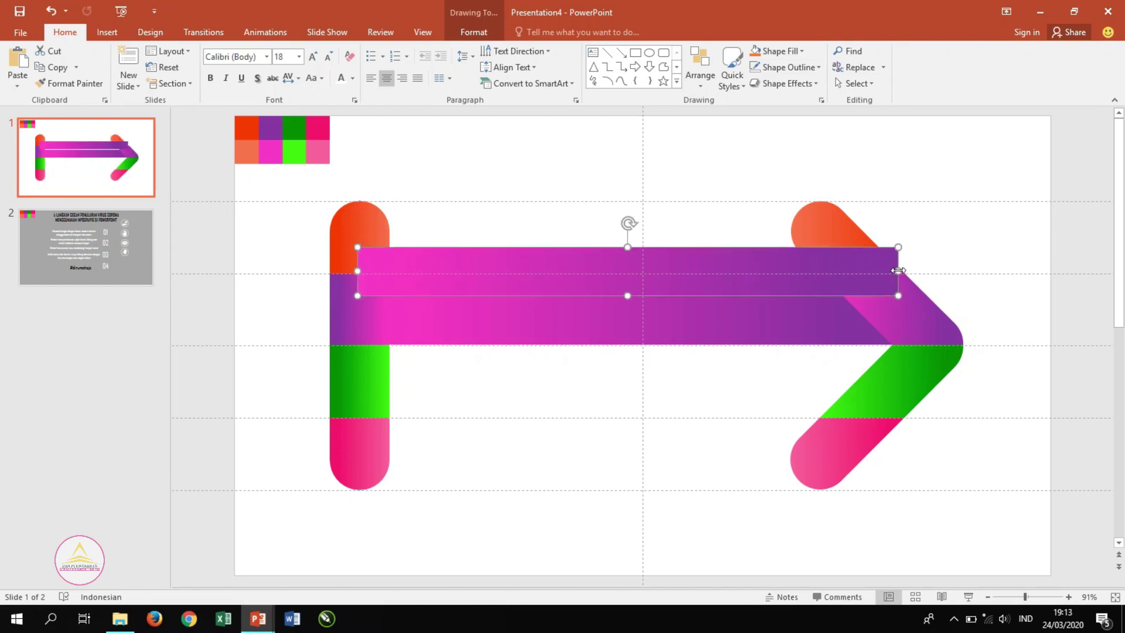
left_click_drag(898, 270, 875, 271)
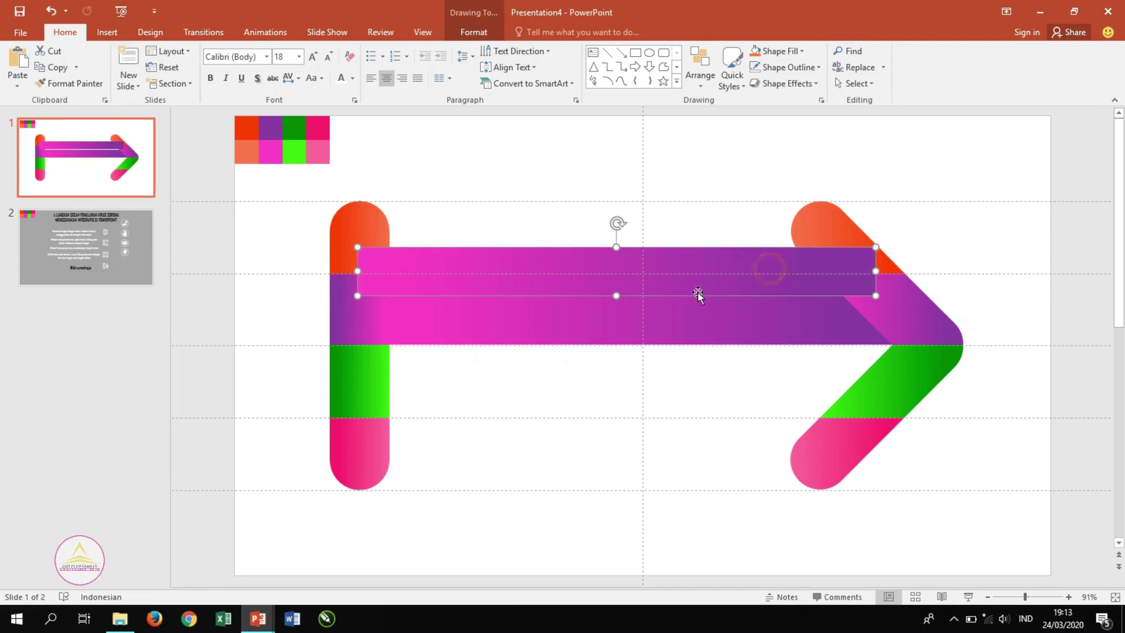
scroll(672, 294, "up", 5)
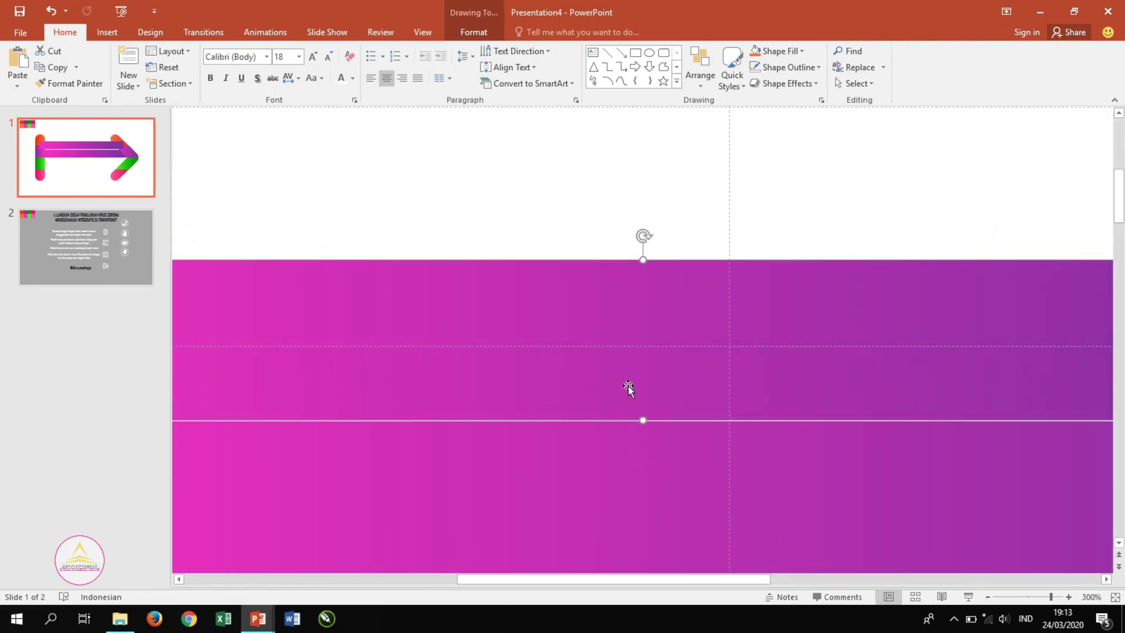
left_click_drag(627, 384, 627, 388)
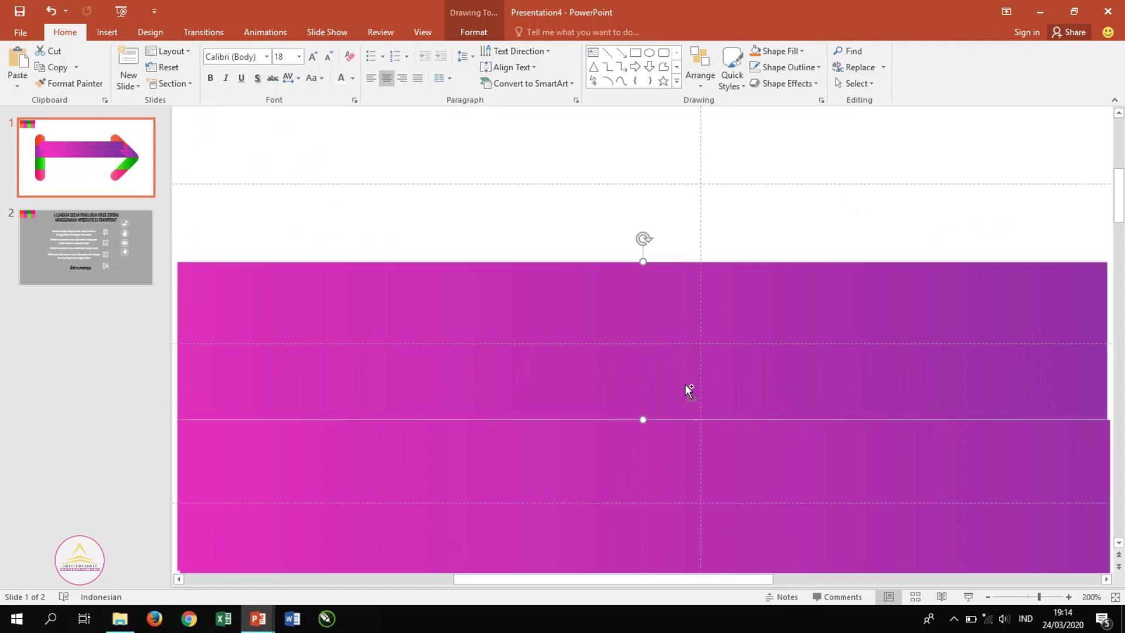
scroll(684, 385, "down", 3)
scroll(684, 384, "down", 2)
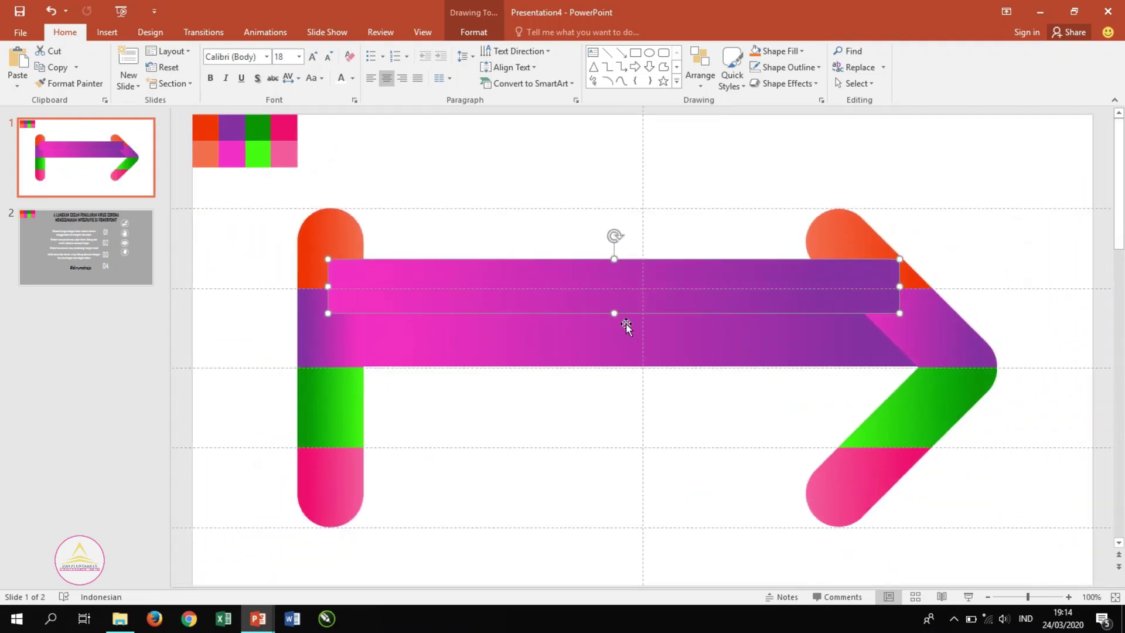
right_click(592, 276)
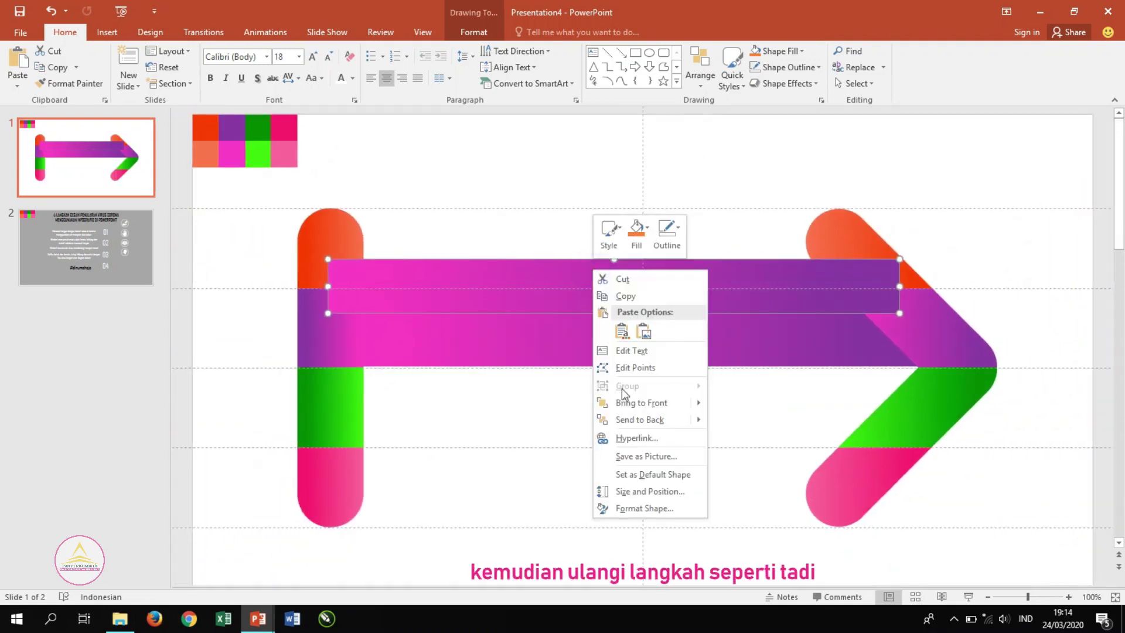
Step: Send the upper bar behind the caps and paint it with the orange cap's gradient
left_click(627, 418)
left_click(838, 240)
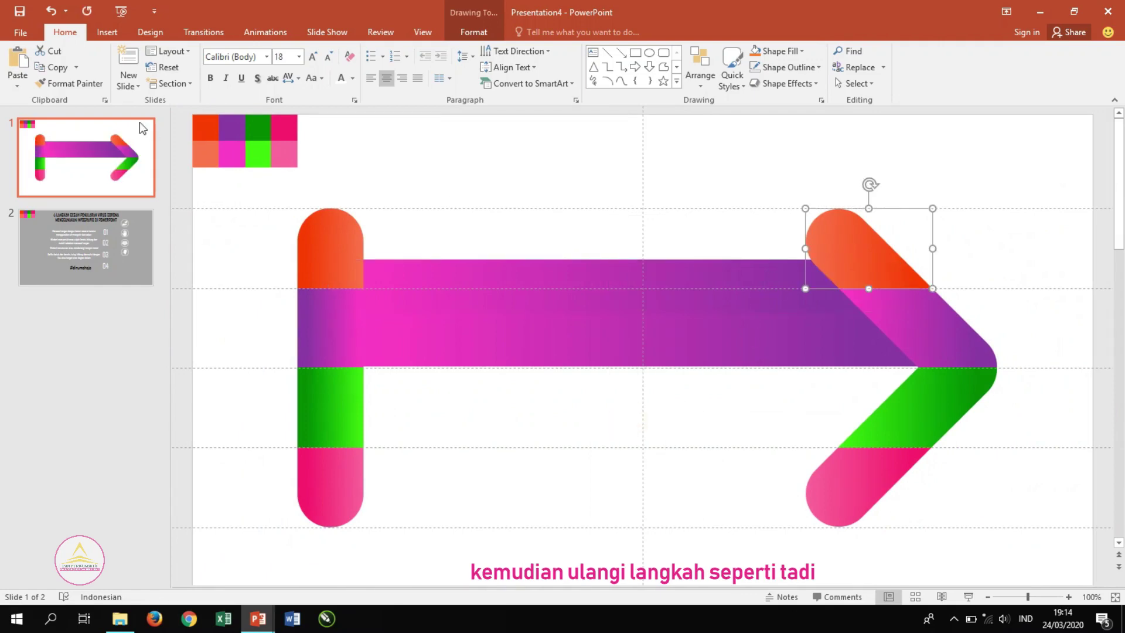
left_click(71, 83)
left_click(487, 271)
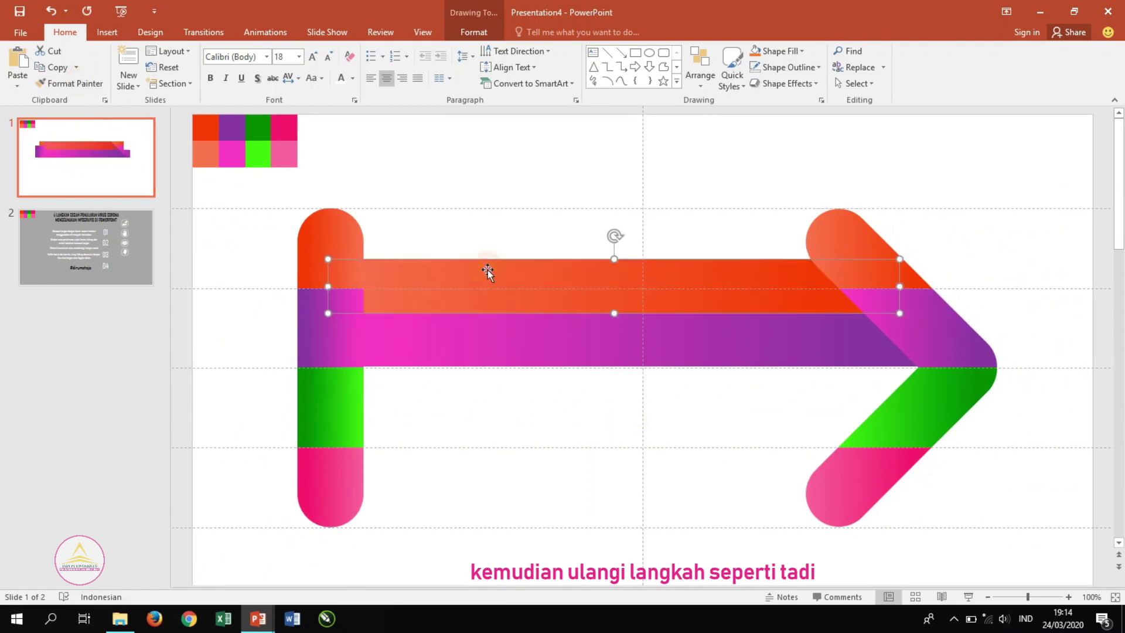
left_click(492, 234)
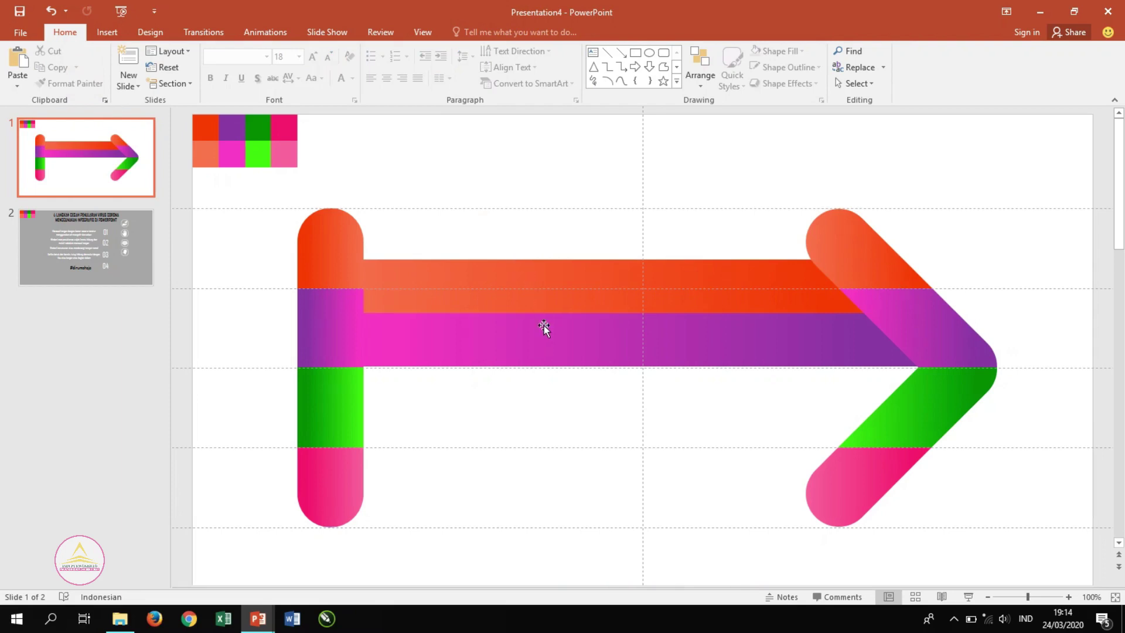
Step: Duplicate the orange and purple bars and move the copies down to the lower stripes
left_click(540, 298)
left_click(544, 346, "shift")
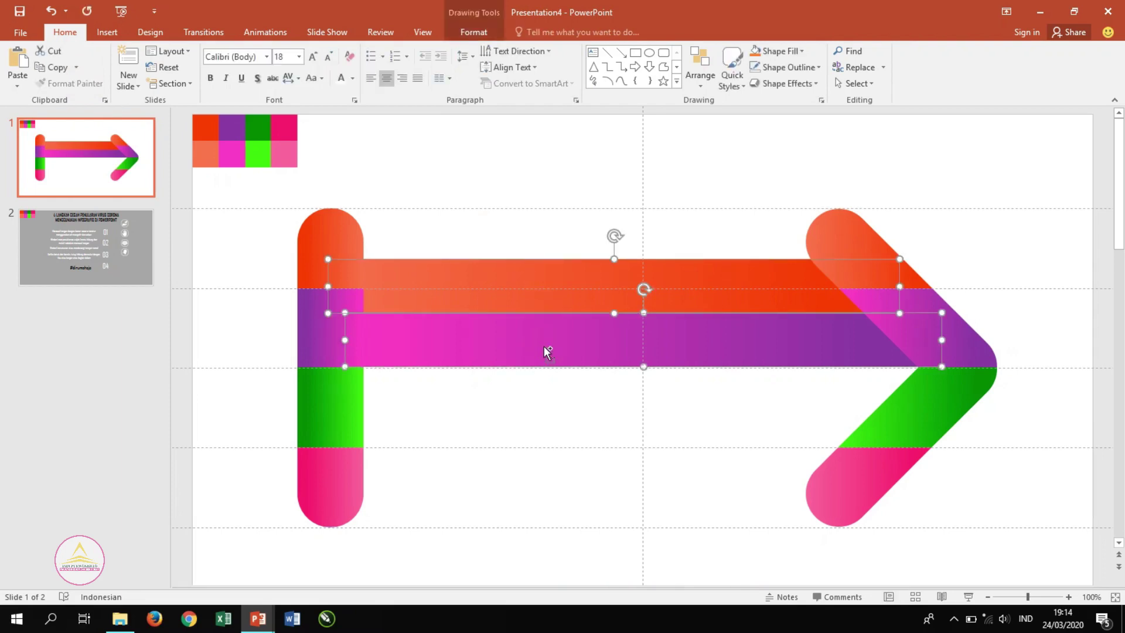
key("ctrl+d")
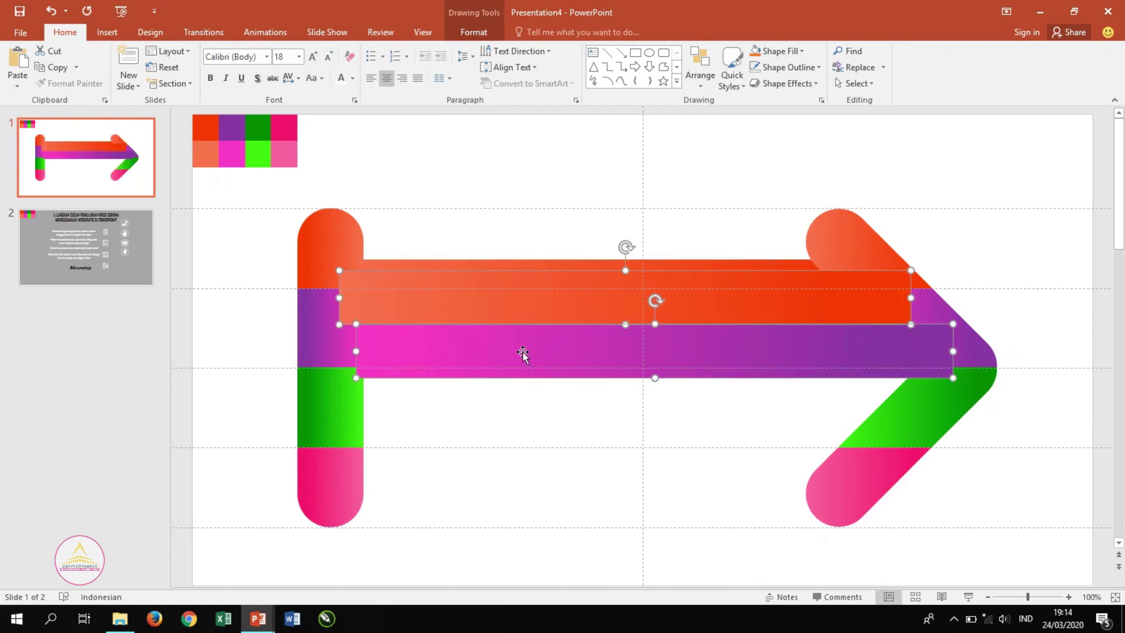
left_click_drag(519, 356, 514, 446)
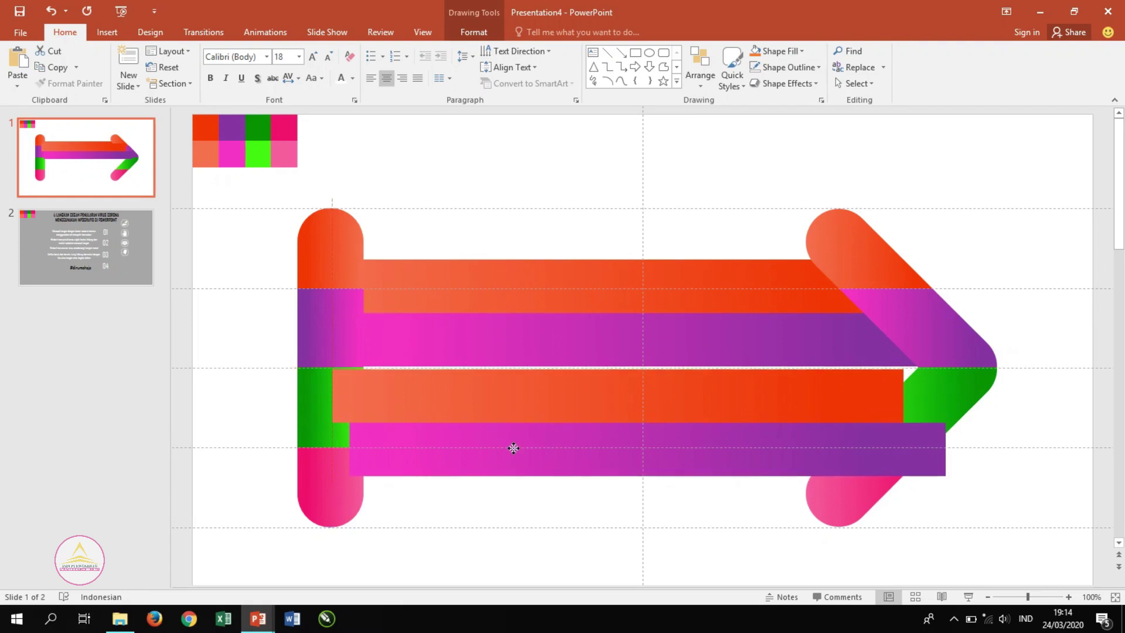
Step: Lengthen the lower orange bar to the right and send it behind the arrow
left_click_drag(514, 447, 515, 447)
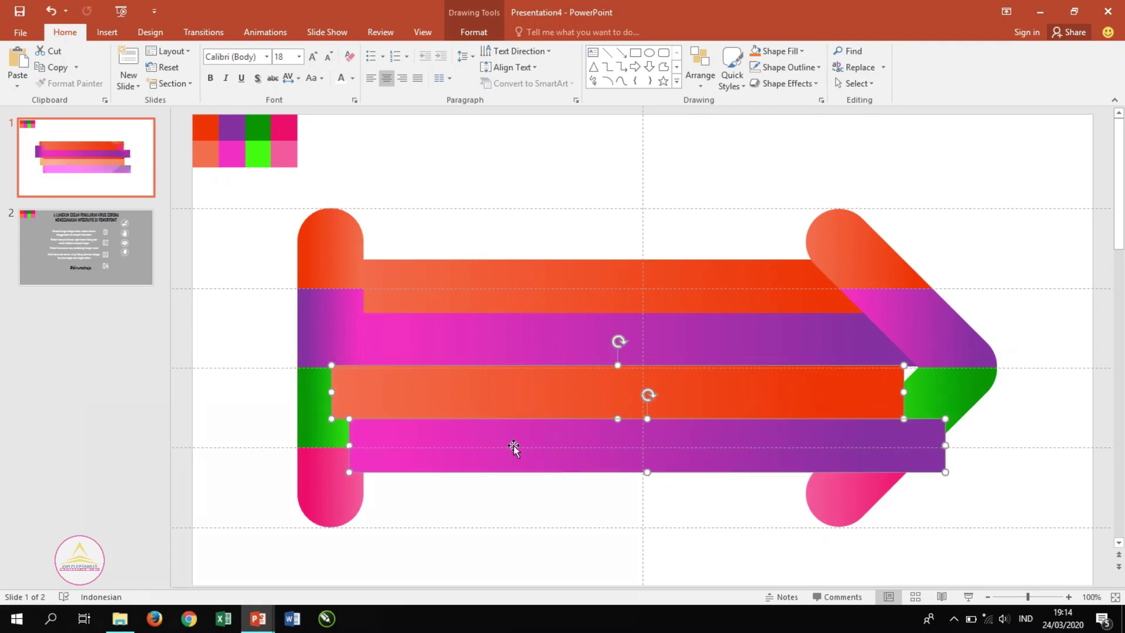
left_click(566, 485)
left_click(596, 406)
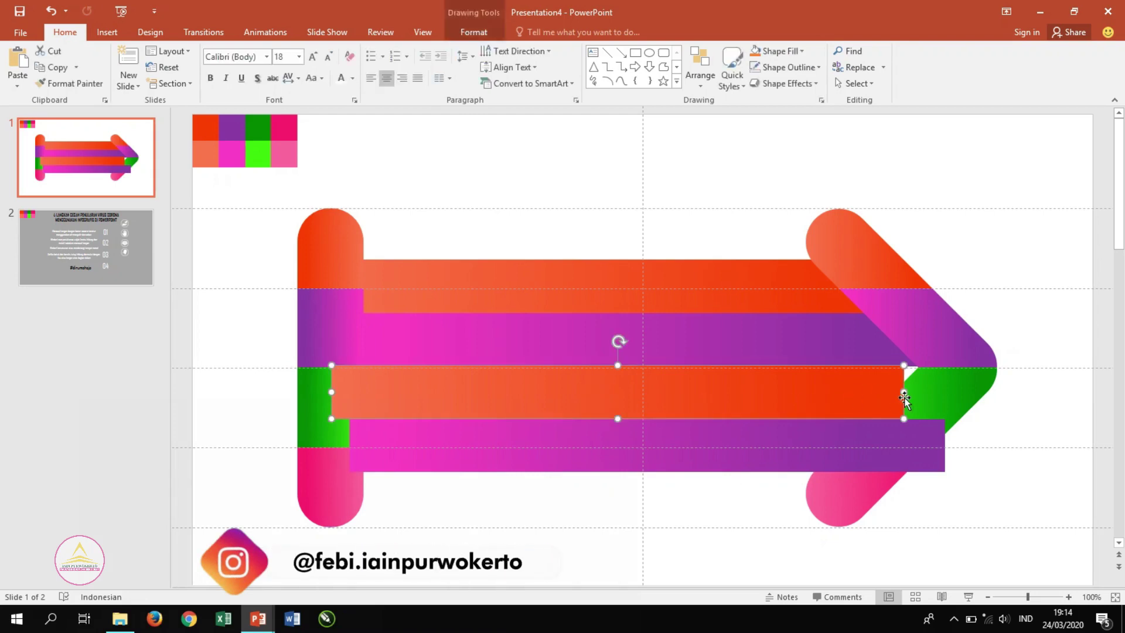
left_click_drag(904, 392, 941, 391)
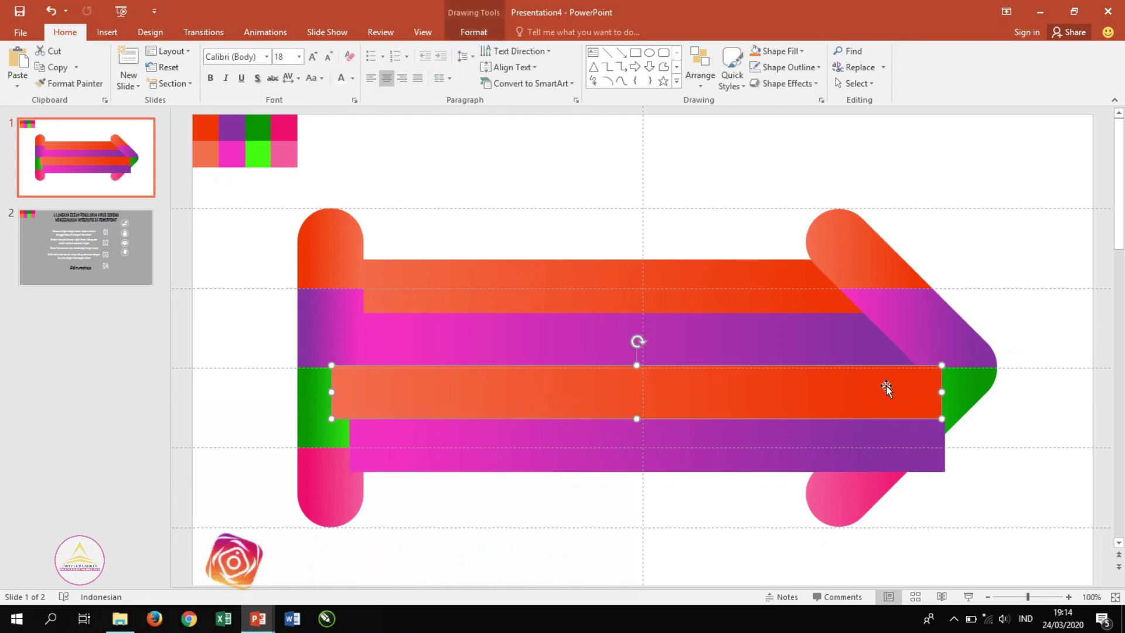
right_click(502, 388)
left_click(563, 291)
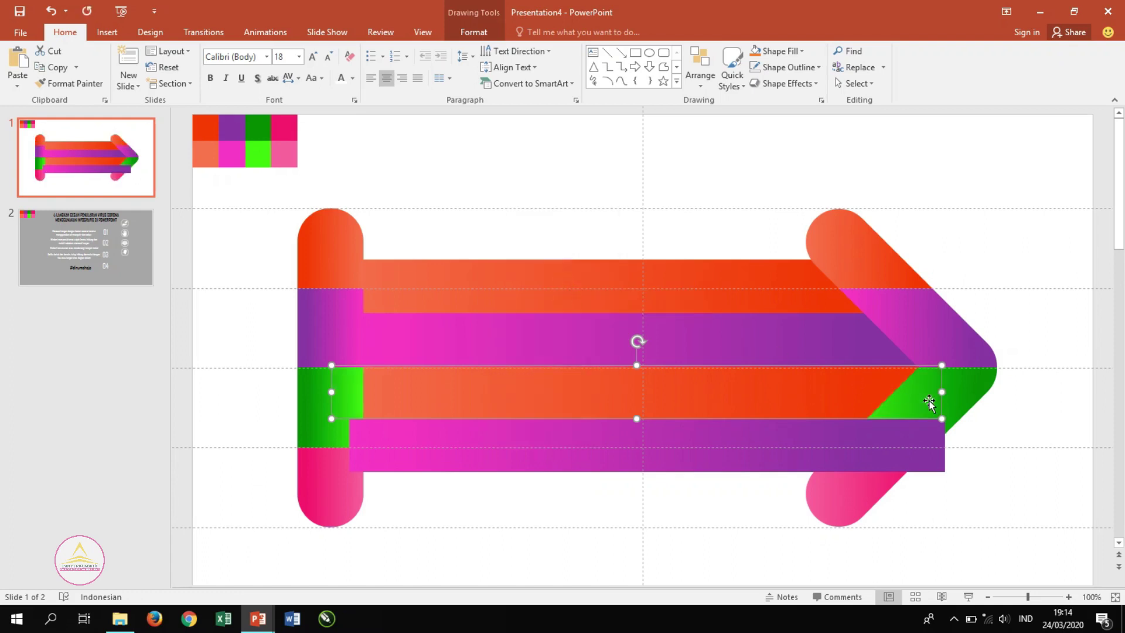
Step: Recolour that bar with the green tip's fill and shorten the bottom magenta bar's right end
left_click(979, 388)
left_click(96, 85)
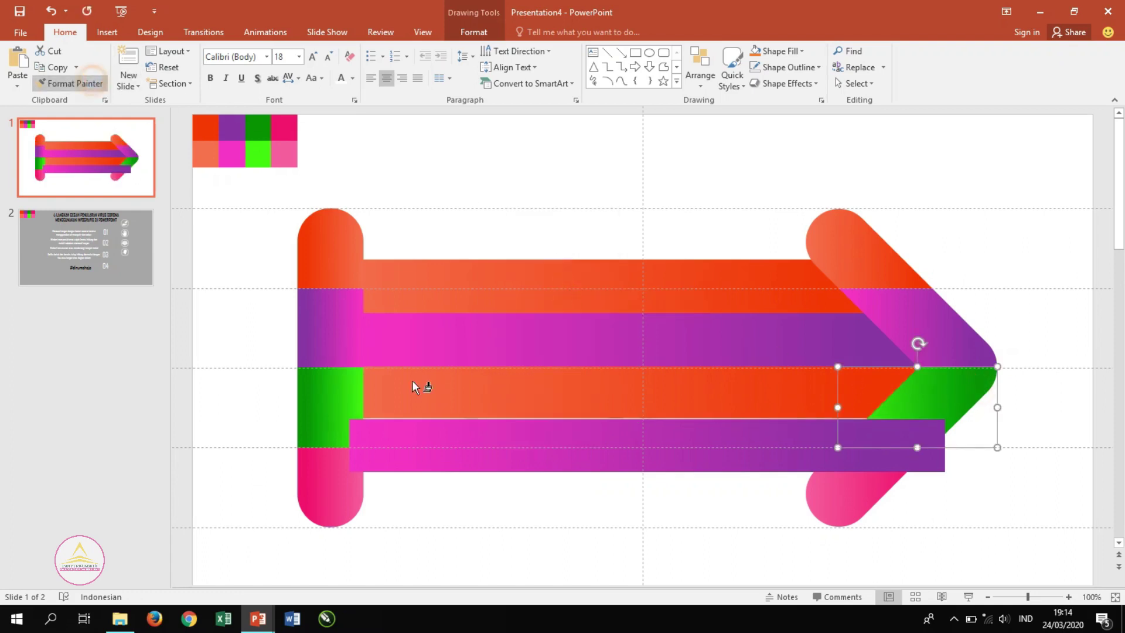
left_click(466, 397)
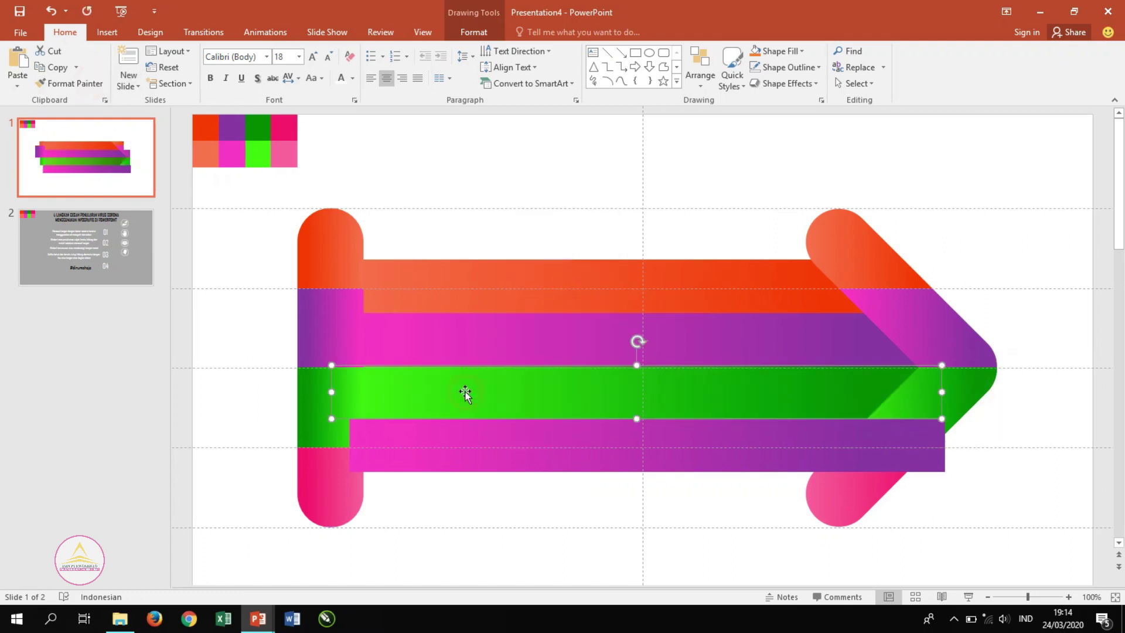
left_click(469, 446)
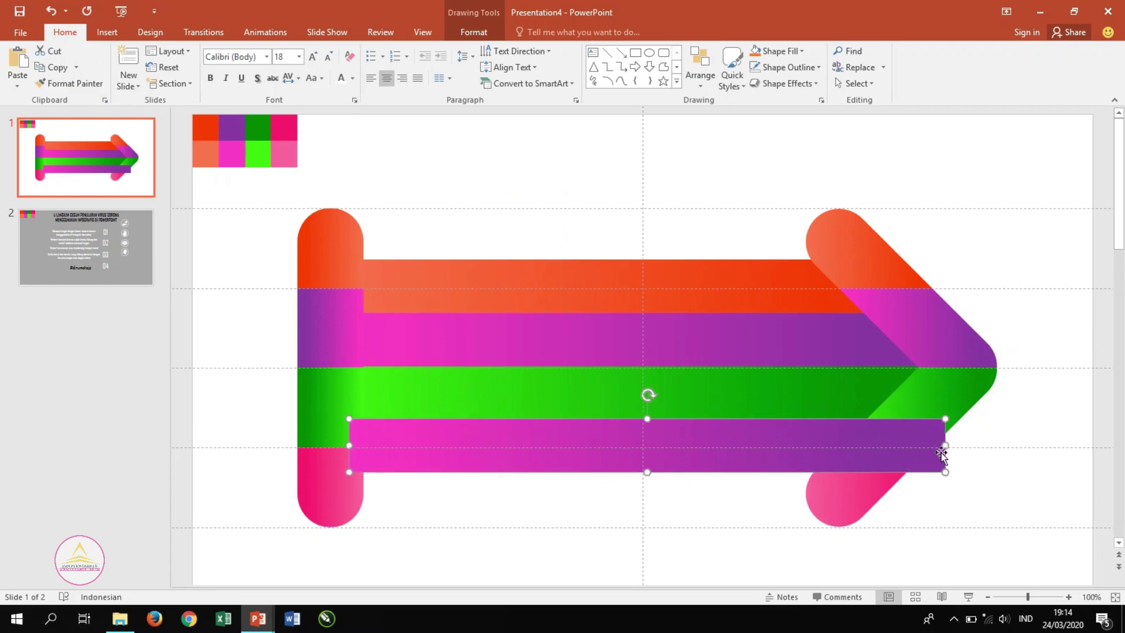
left_click_drag(945, 448, 902, 447)
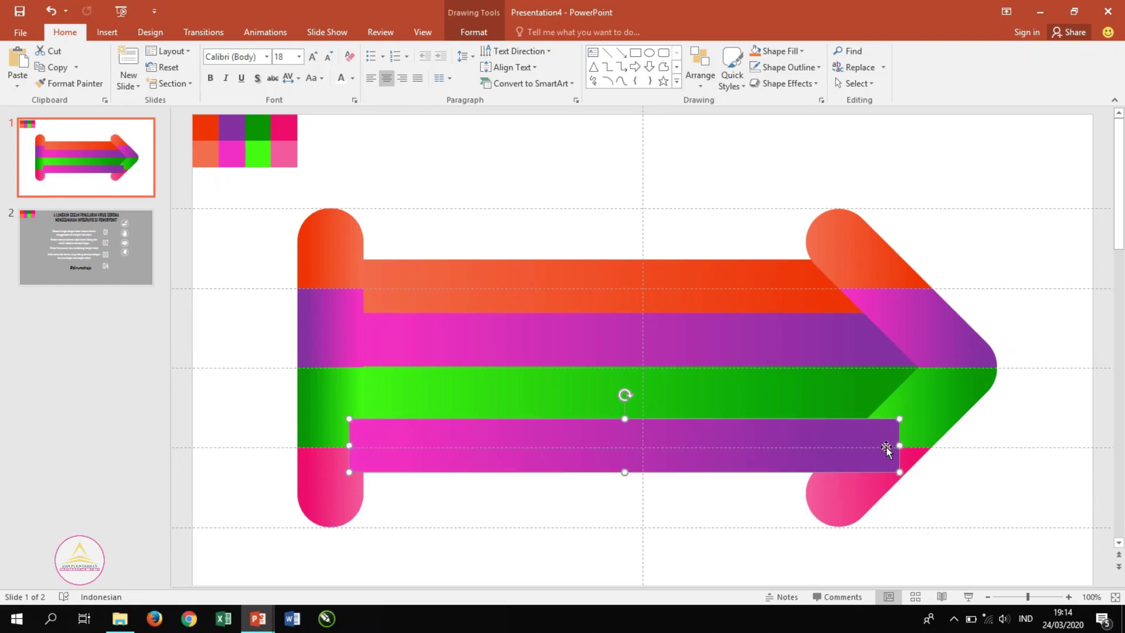
right_click(619, 436)
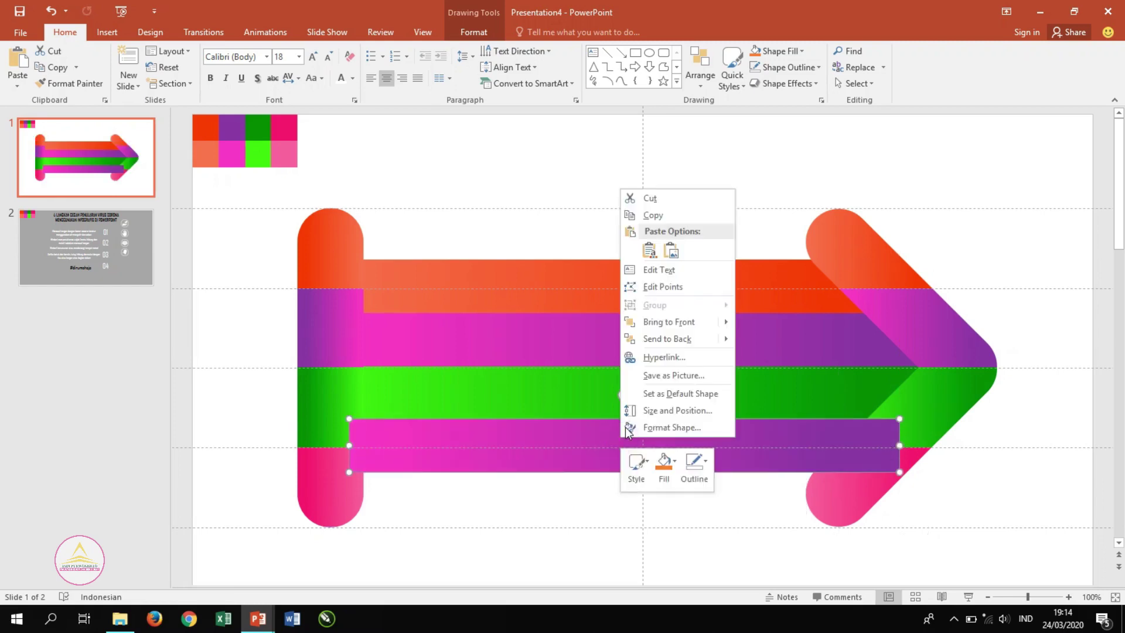
Step: Send the magenta bar to back and paint the pink arrowhead's gradient onto the bottom bar
left_click(655, 343)
left_click(879, 492)
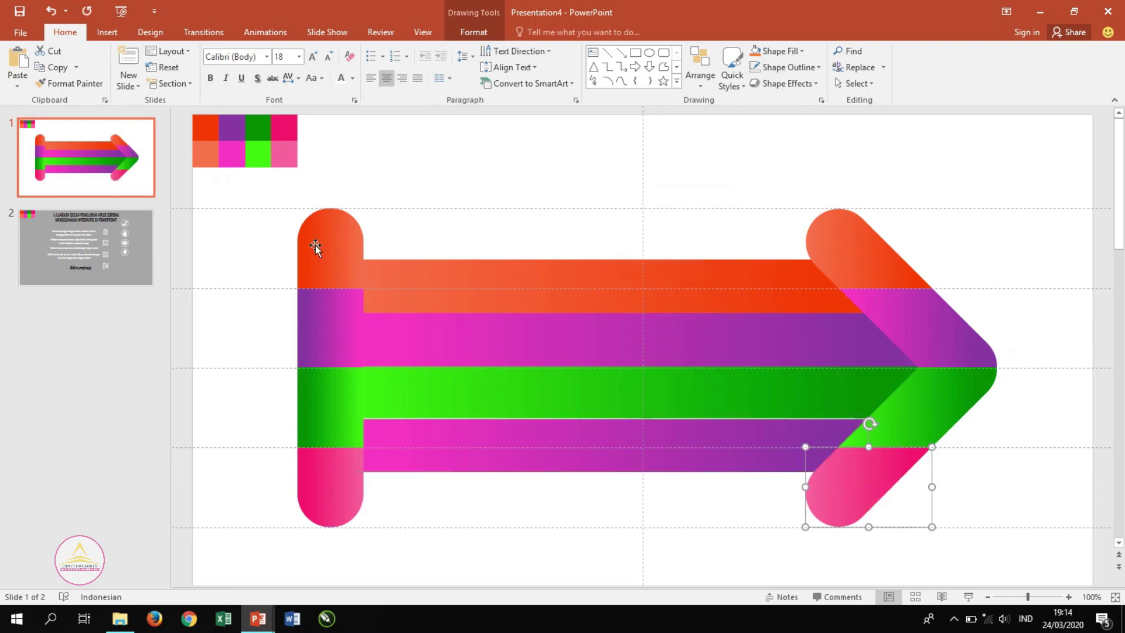
left_click(70, 83)
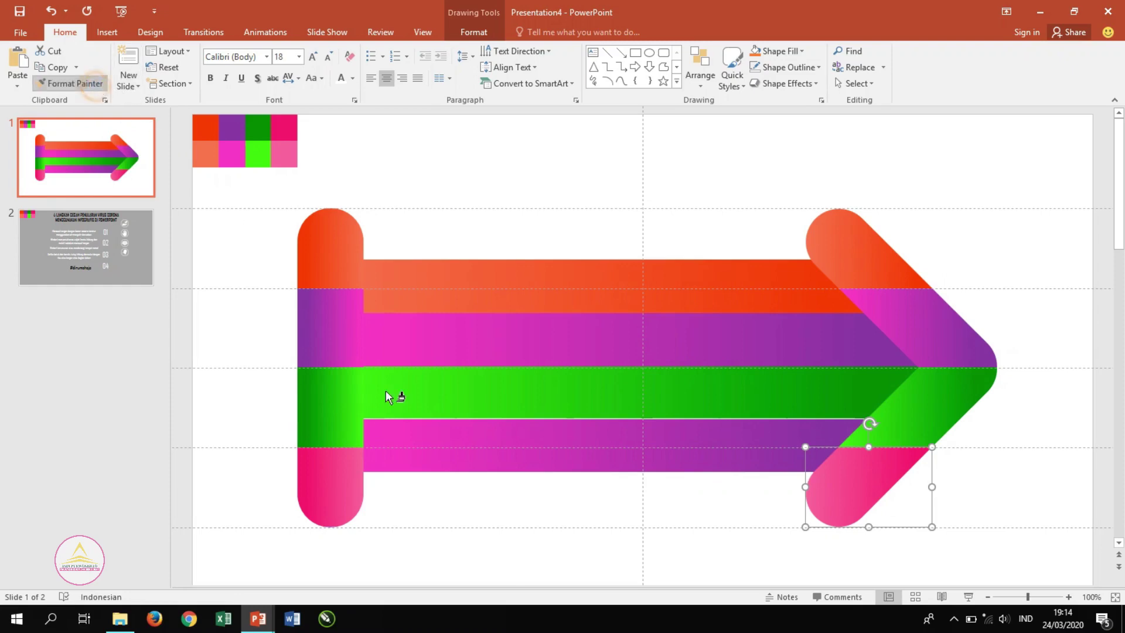
left_click(474, 458)
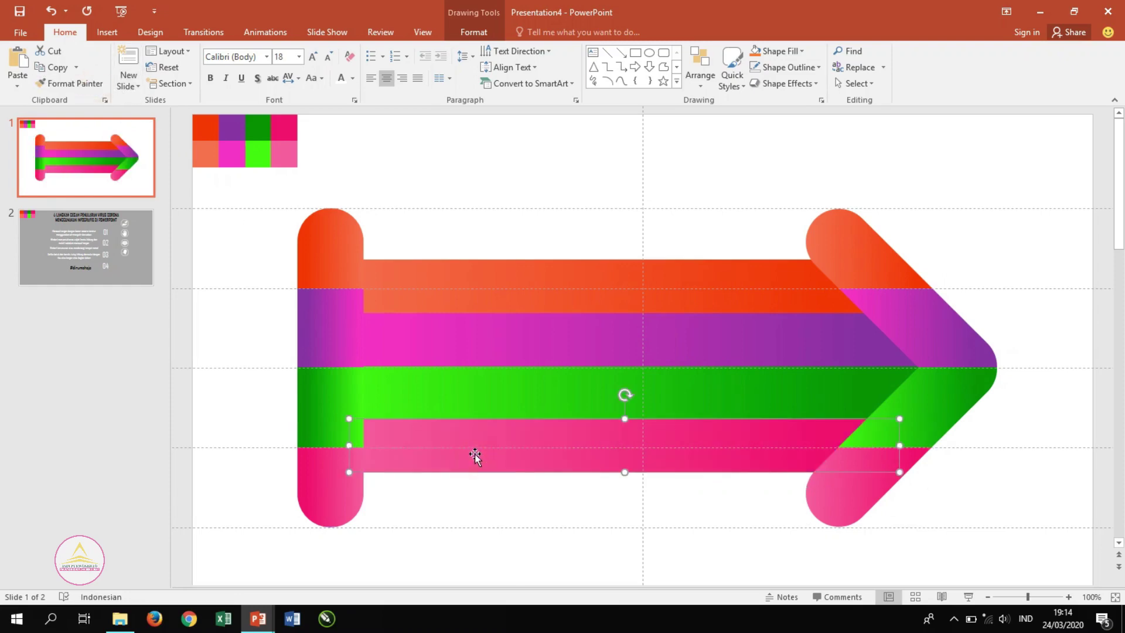
Step: Check the new pink bottom bar and nudge it slightly upward into alignment
left_click(246, 285)
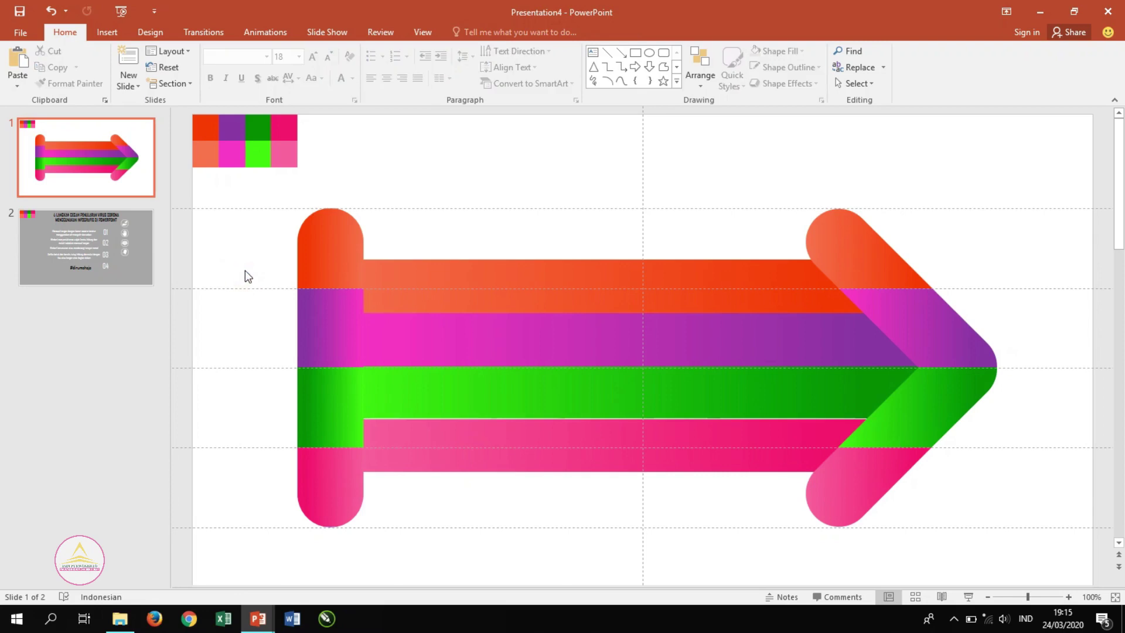
left_click(500, 448)
scroll(610, 466, "up", 5)
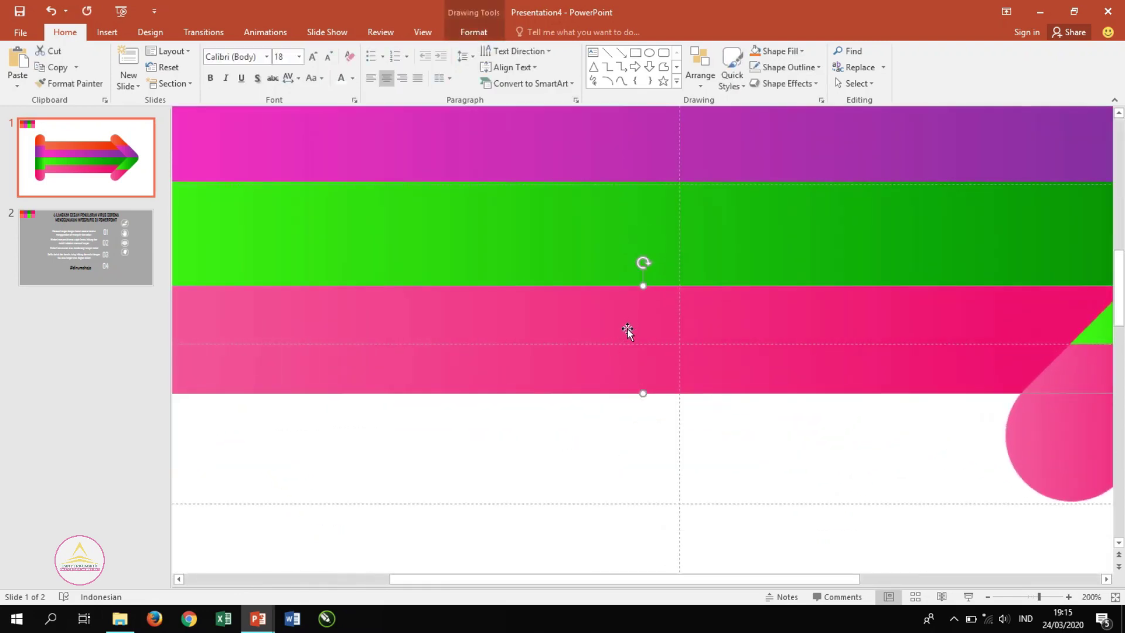
left_click_drag(640, 287, 640, 285)
scroll(623, 321, "down", 5)
Step: Send the orange, purple, green and pink left caps to the back
left_click(295, 325)
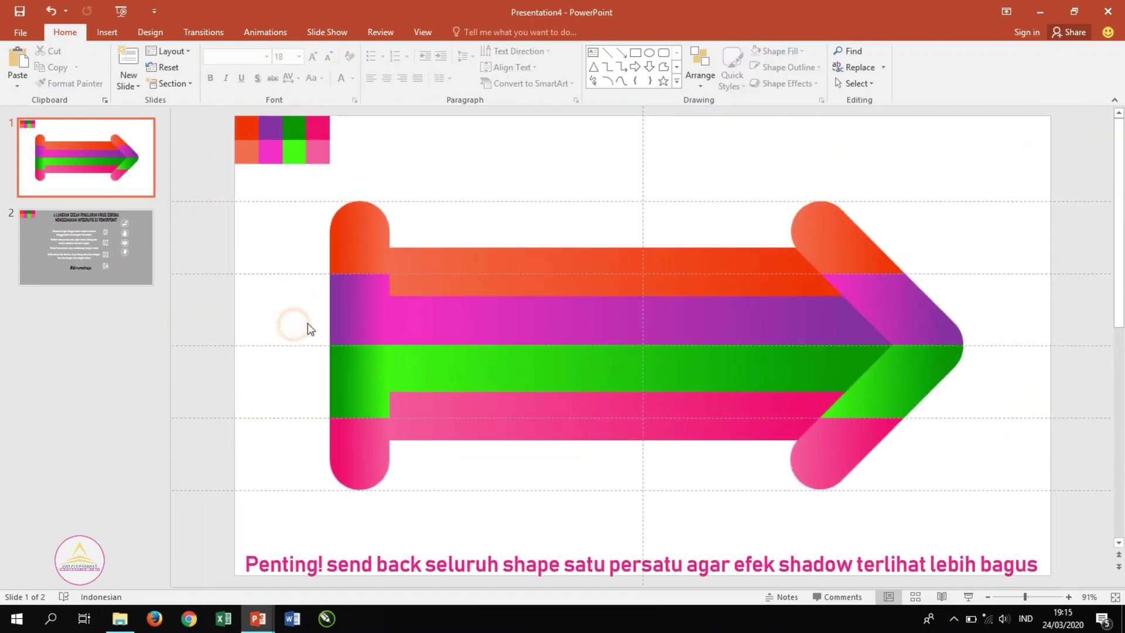
left_click(355, 246)
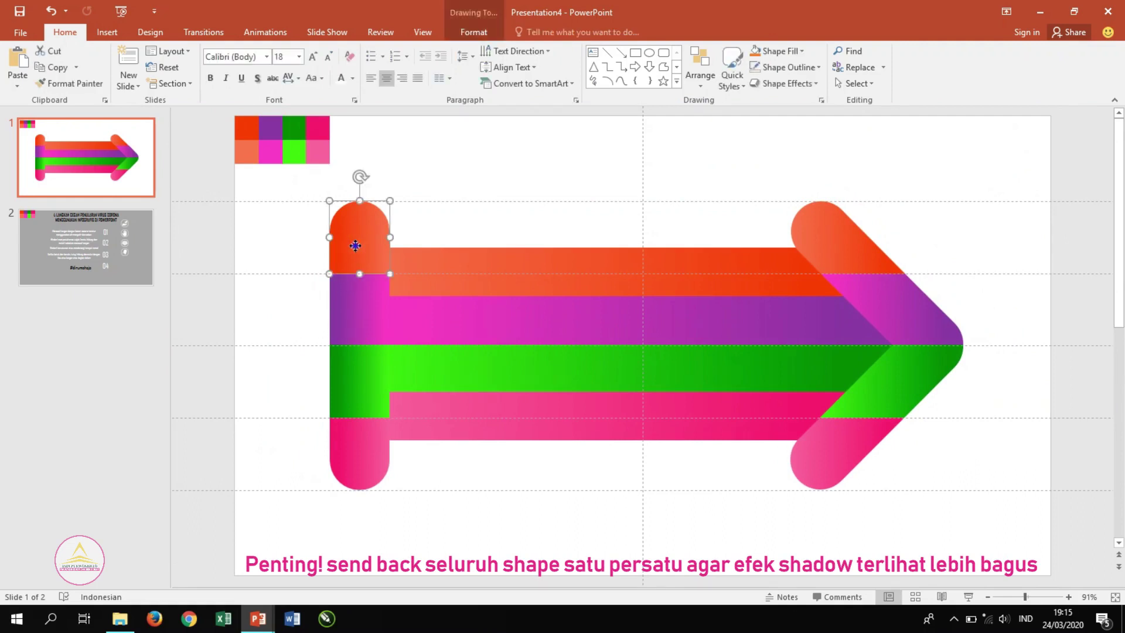
right_click(355, 246)
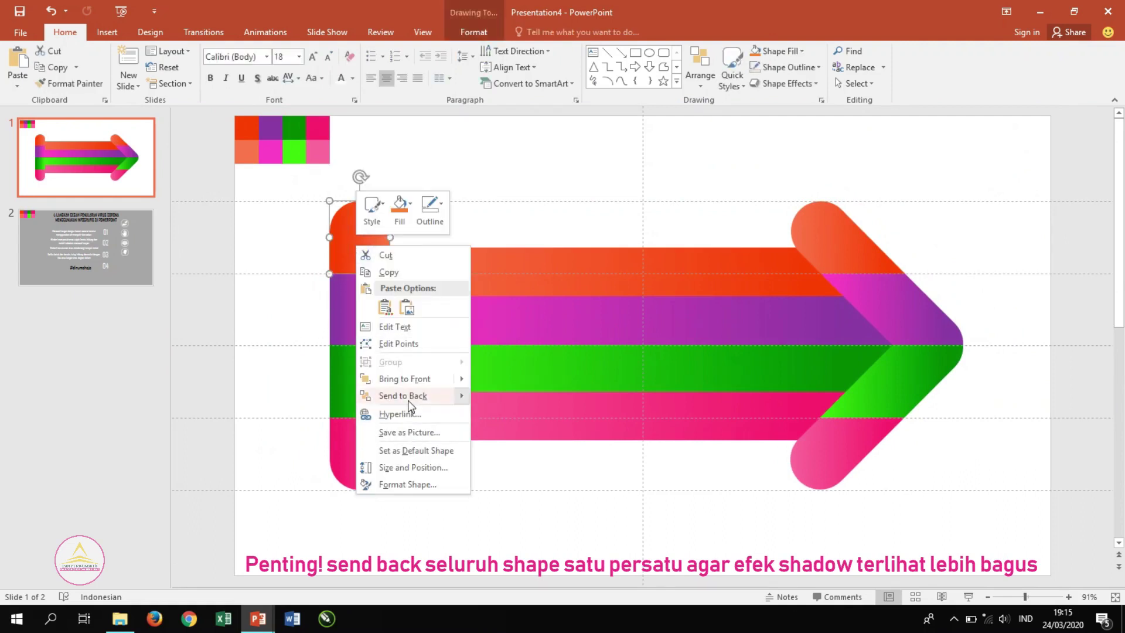
left_click(403, 395)
left_click(362, 308)
right_click(362, 308)
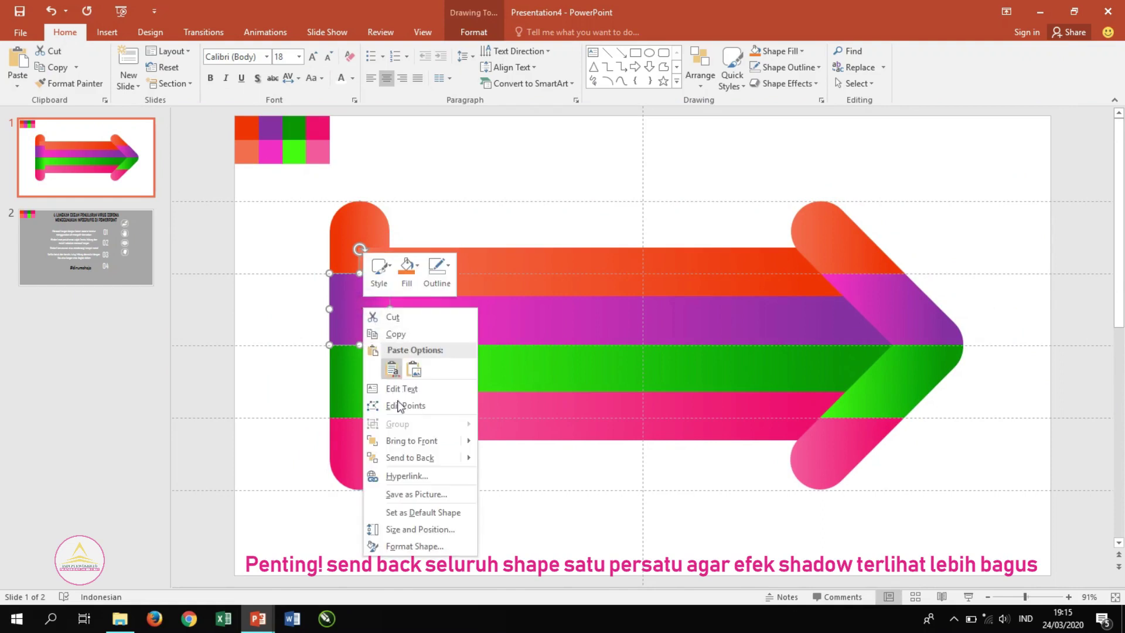
left_click(405, 455)
left_click(357, 376)
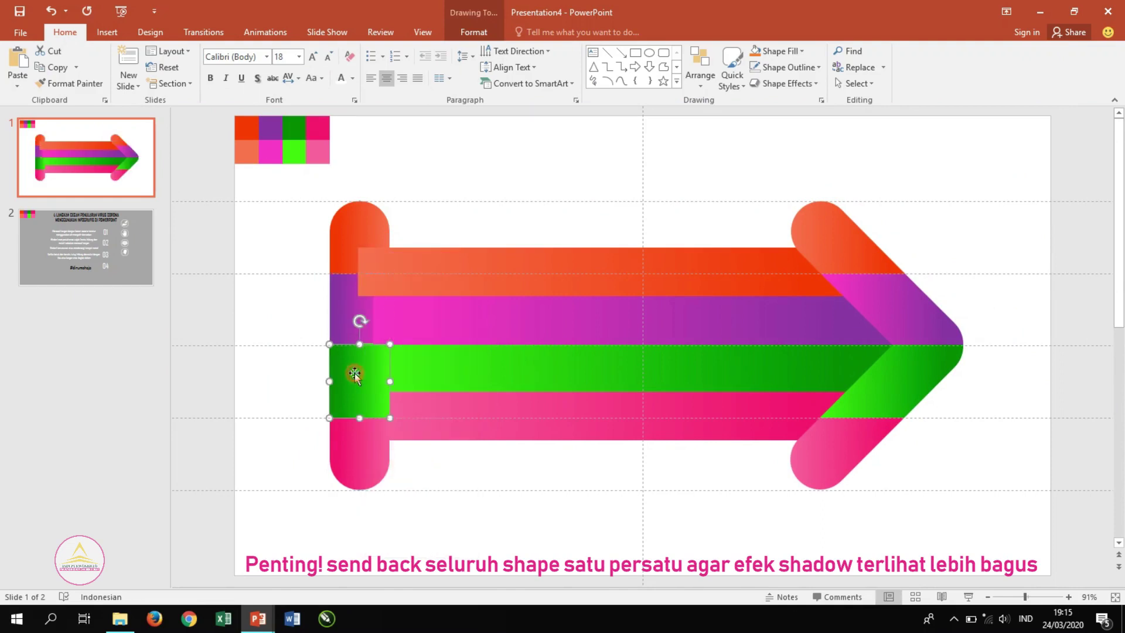
right_click(355, 375)
left_click(396, 275)
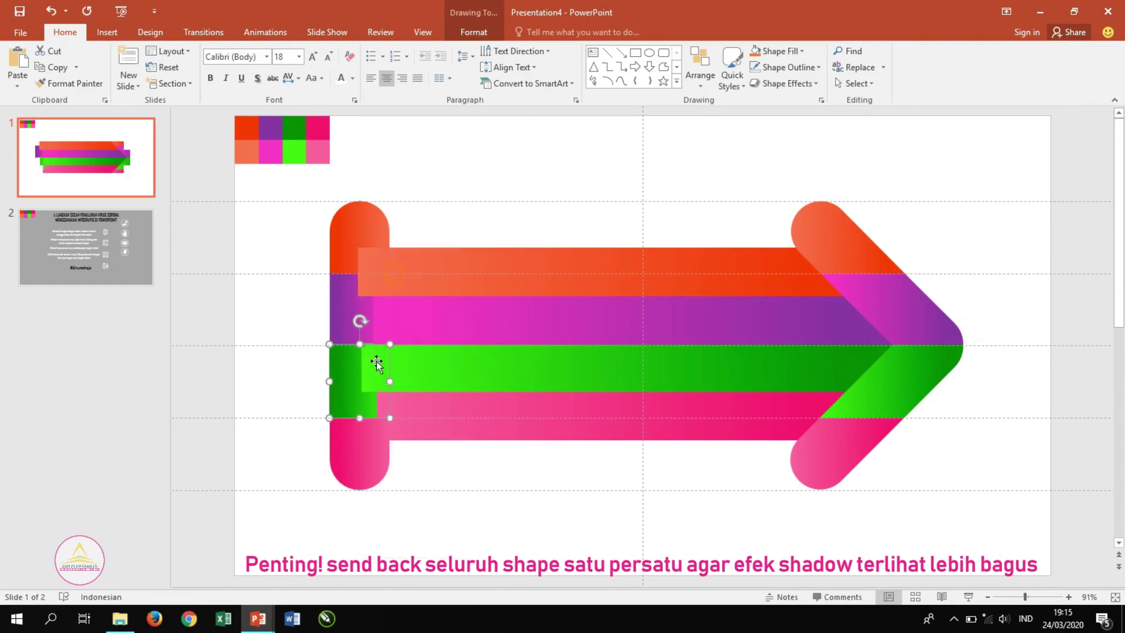
left_click(357, 448)
right_click(357, 448)
left_click(392, 350)
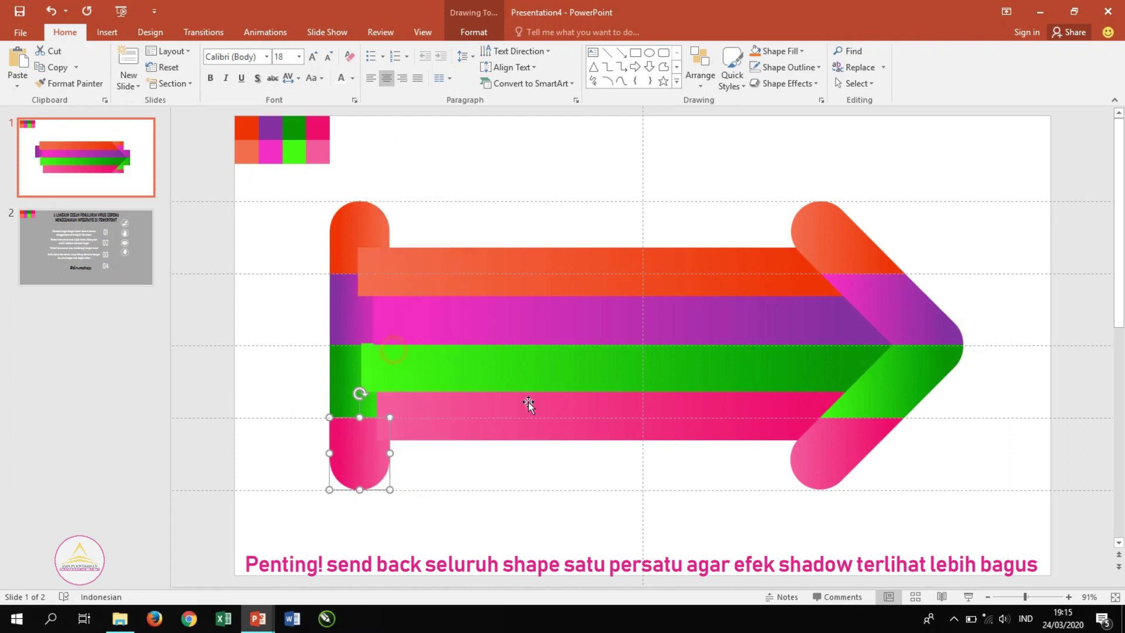
Step: Send the pink, green, purple and orange arrowhead pieces to the back
left_click(813, 464)
right_click(817, 462)
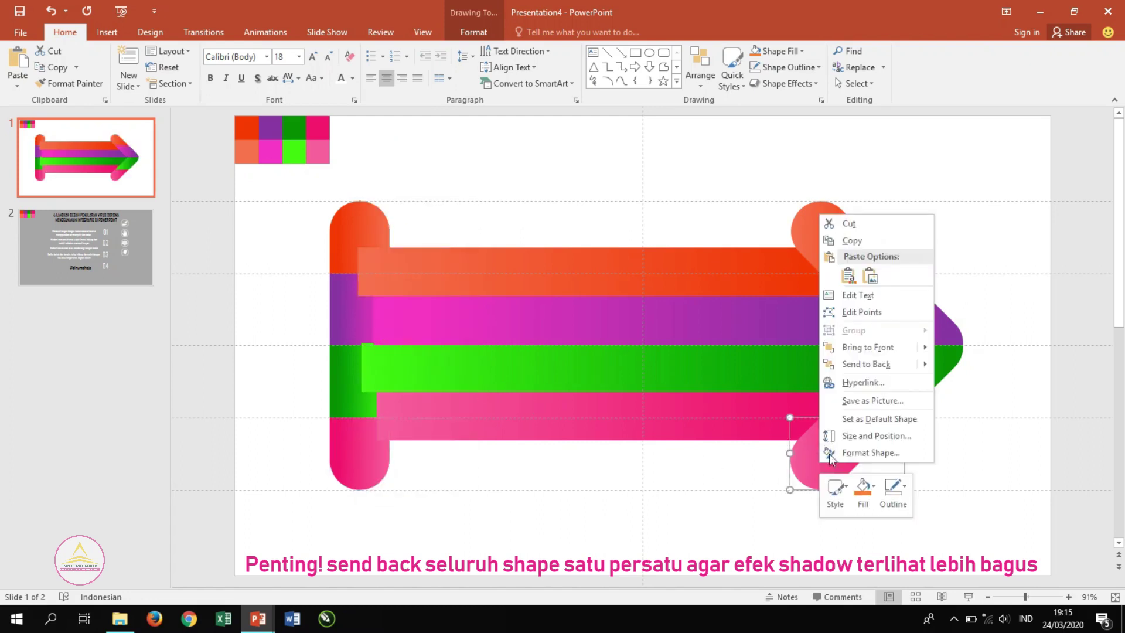
left_click(856, 364)
left_click(893, 391)
right_click(892, 391)
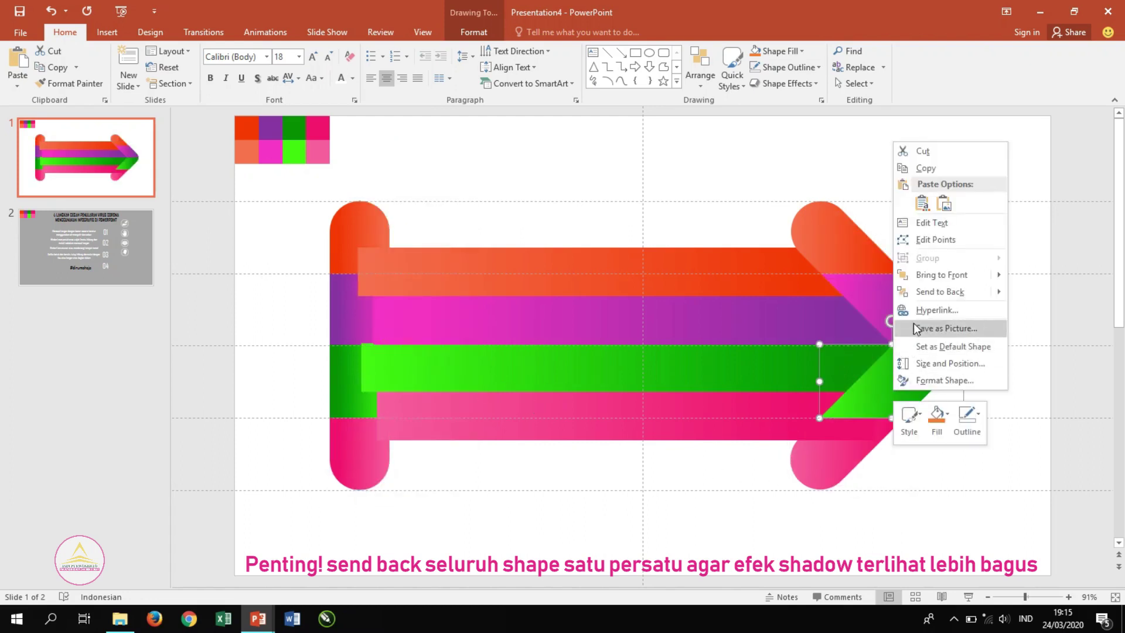
left_click(939, 291)
left_click(907, 305)
right_click(908, 304)
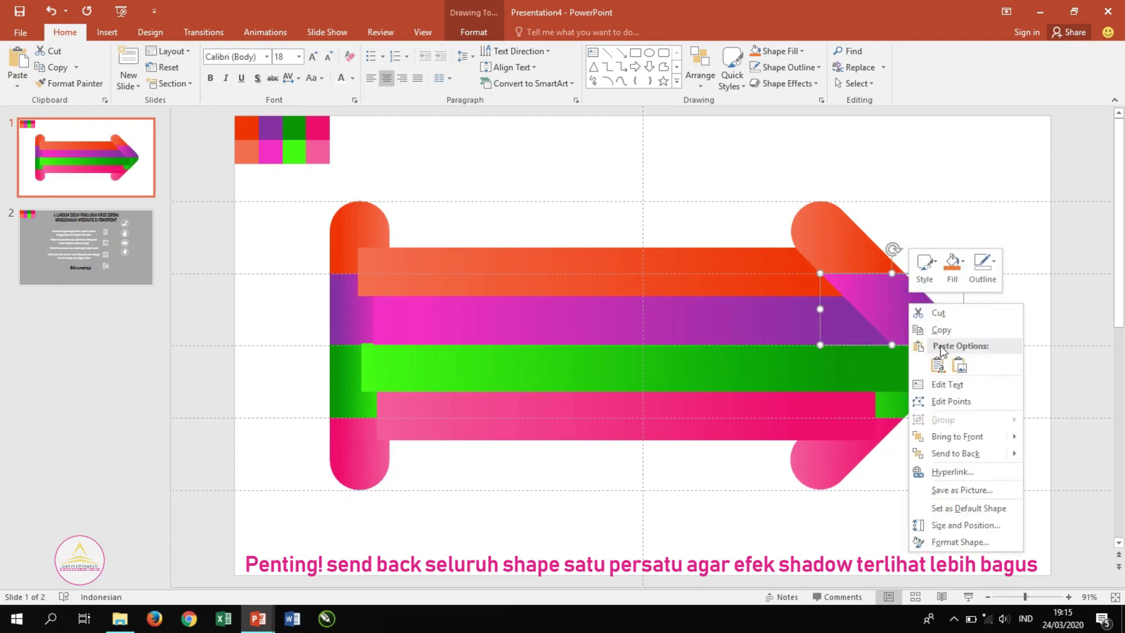
left_click(1051, 455)
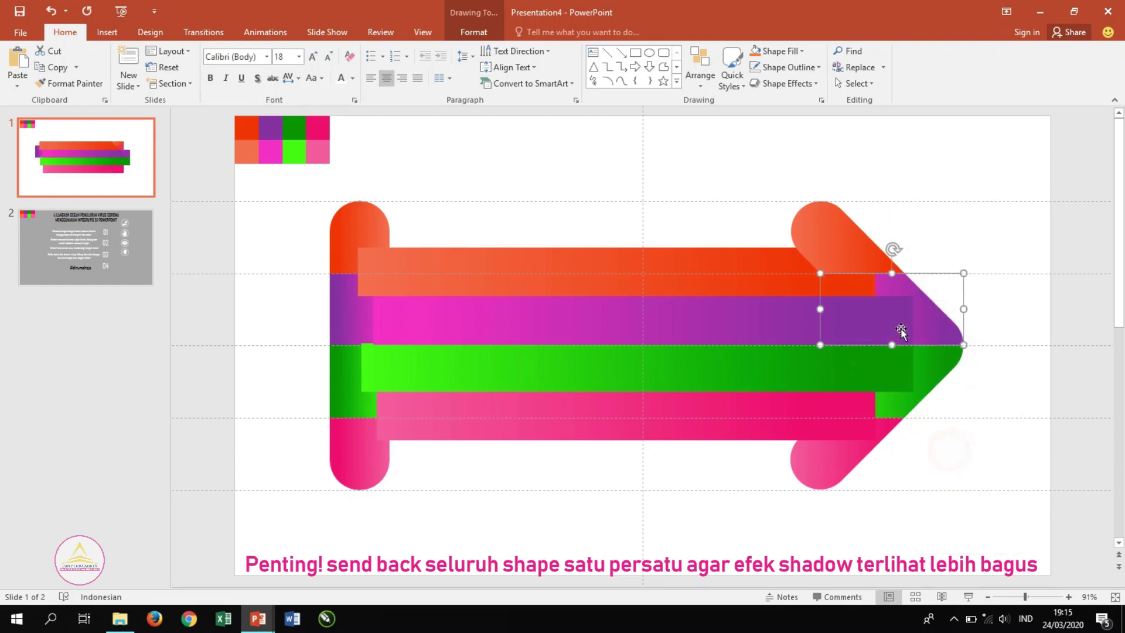
right_click(844, 245)
left_click(900, 397)
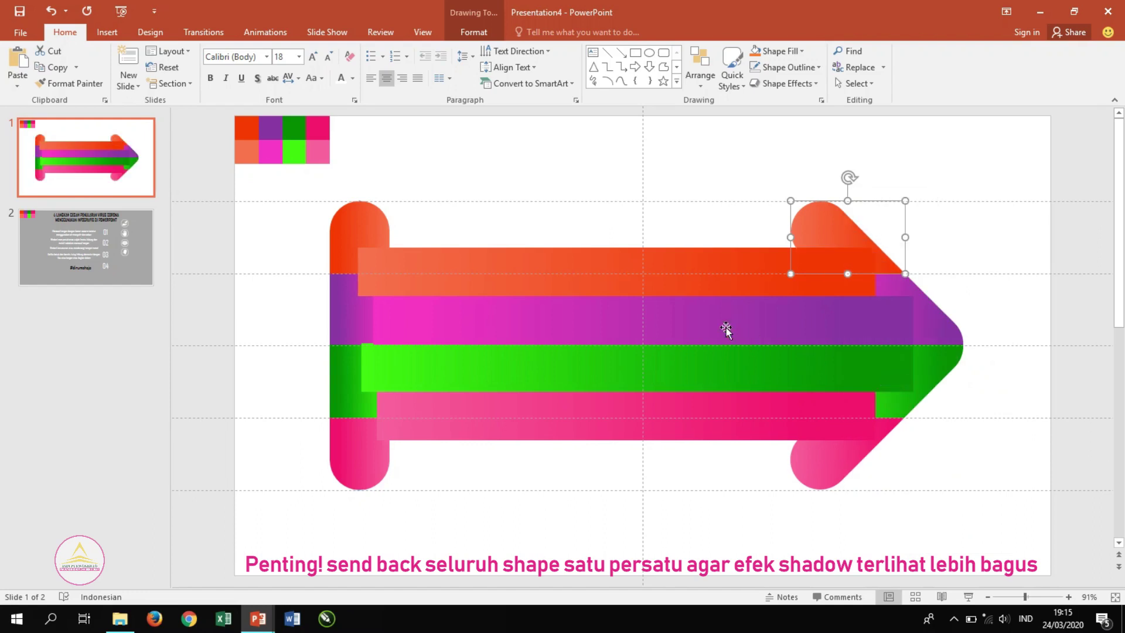
Step: Send the orange, magenta, green and pink shaft bars to the back, behind everything
right_click(568, 262)
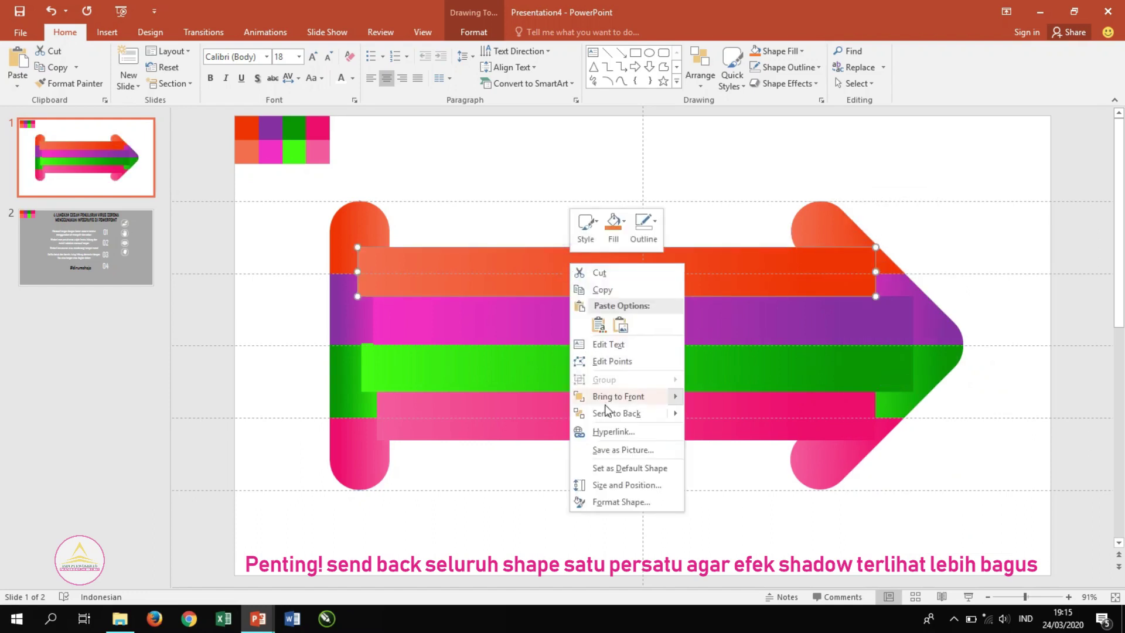
left_click(612, 413)
right_click(571, 333)
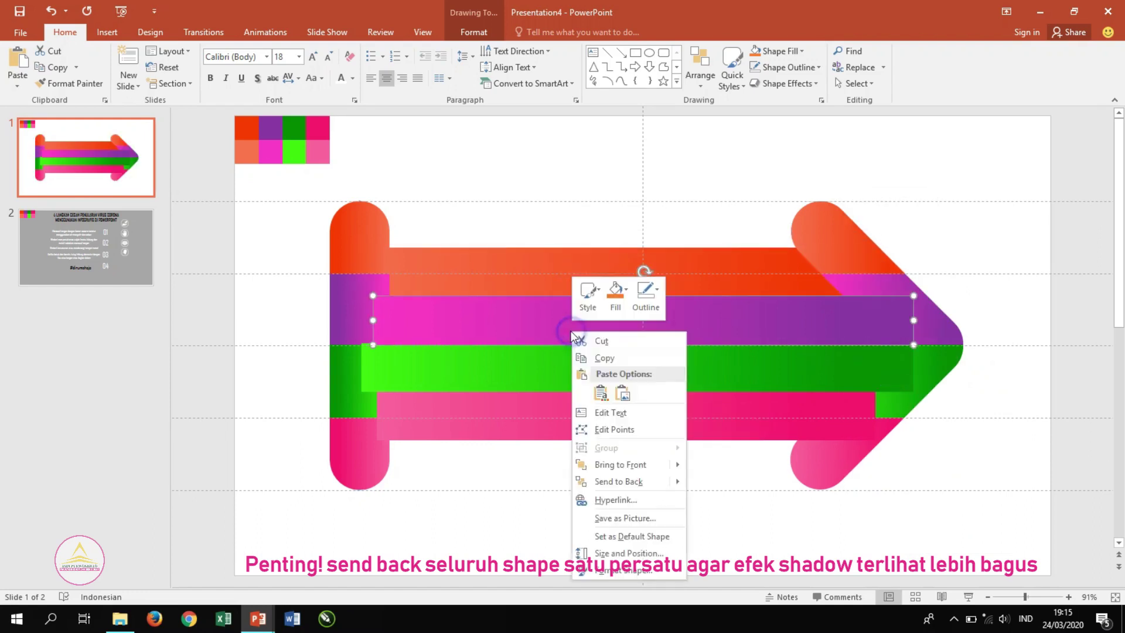
left_click(609, 485)
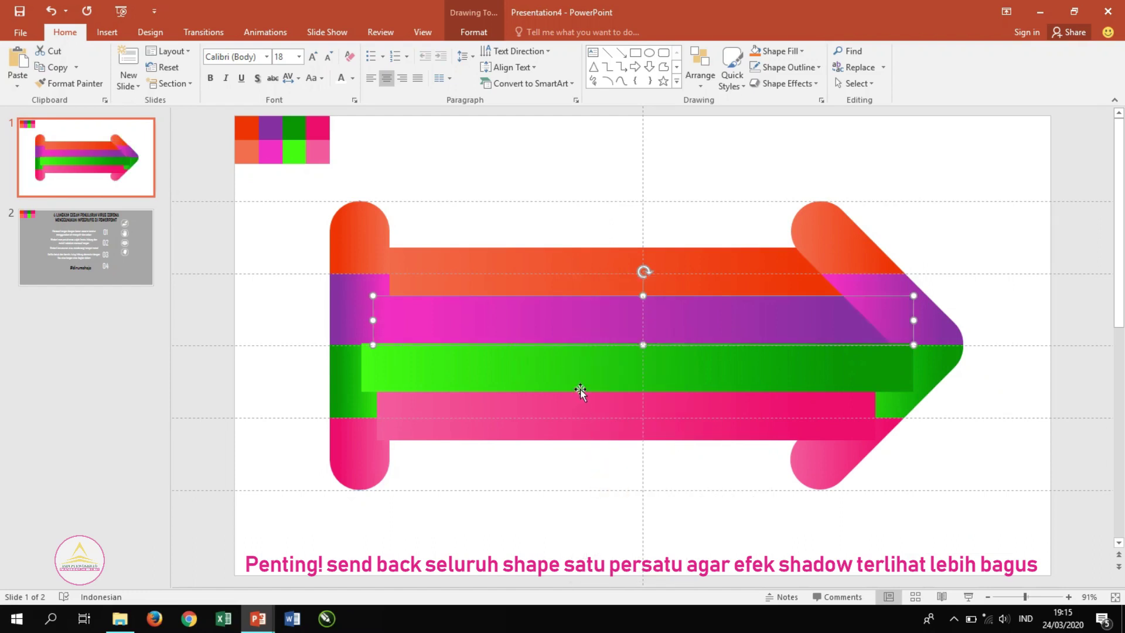
right_click(575, 367)
left_click(613, 272)
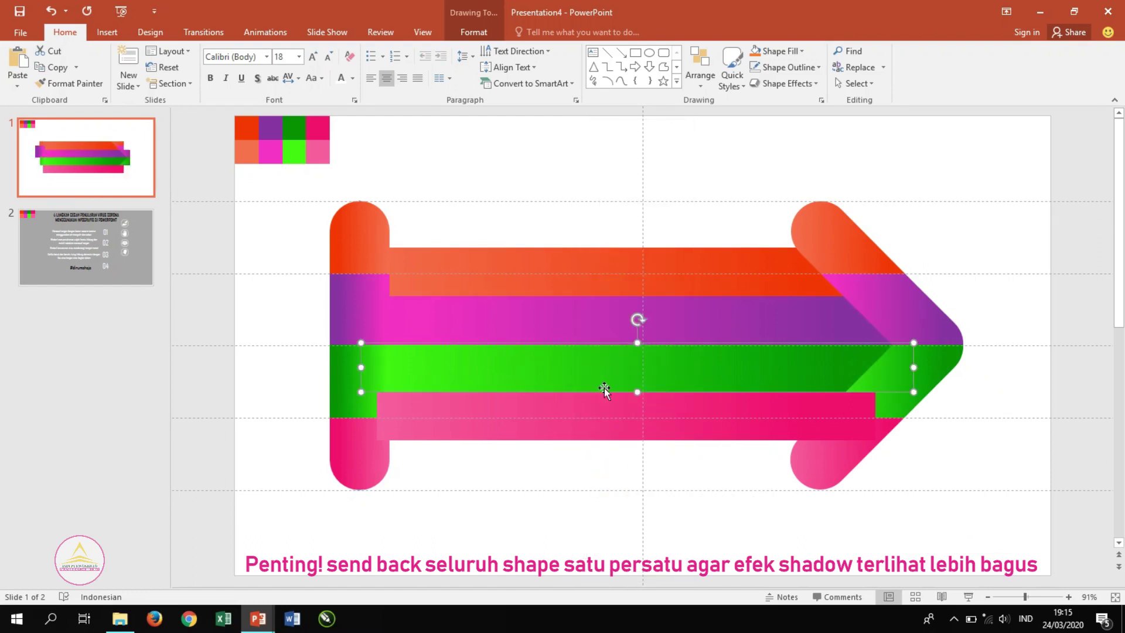
right_click(588, 400)
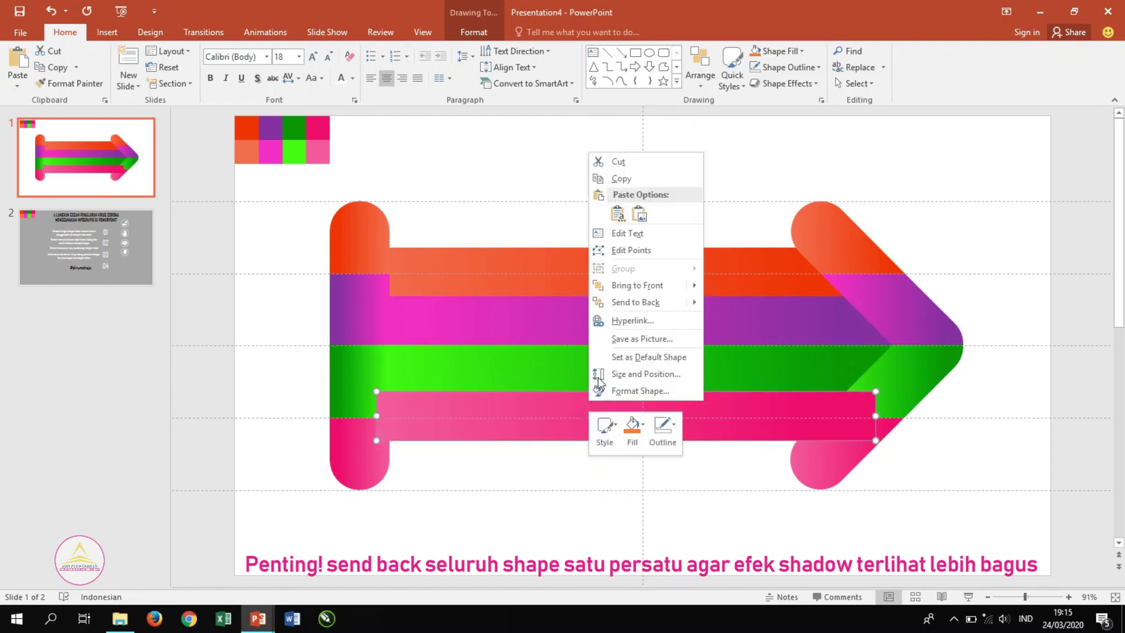
left_click(619, 301)
left_click(318, 296)
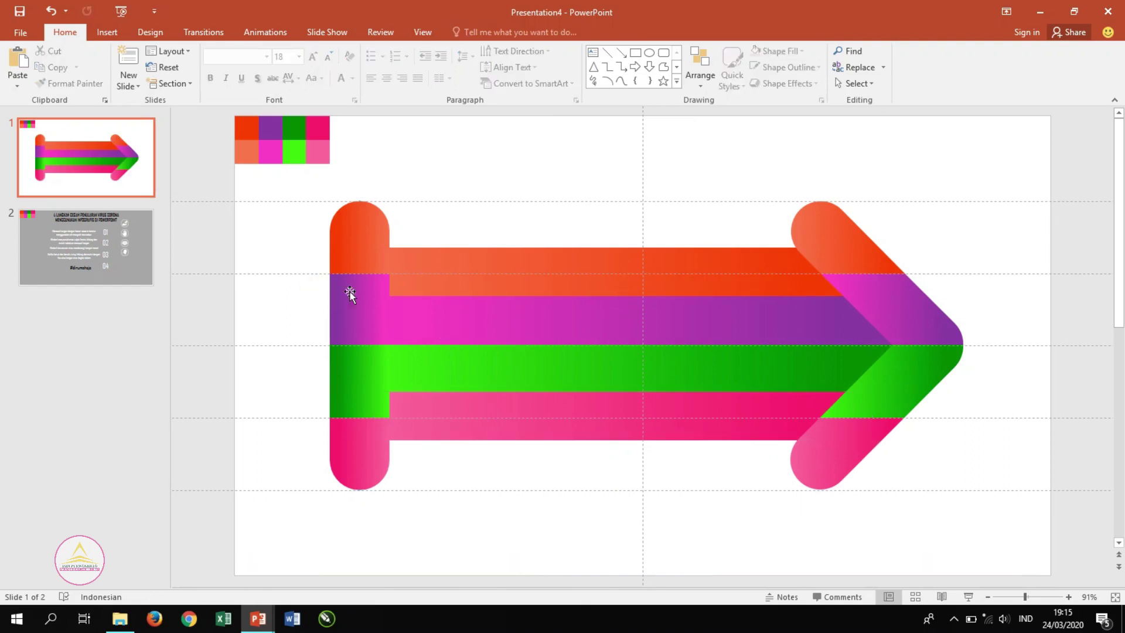
left_click(421, 32)
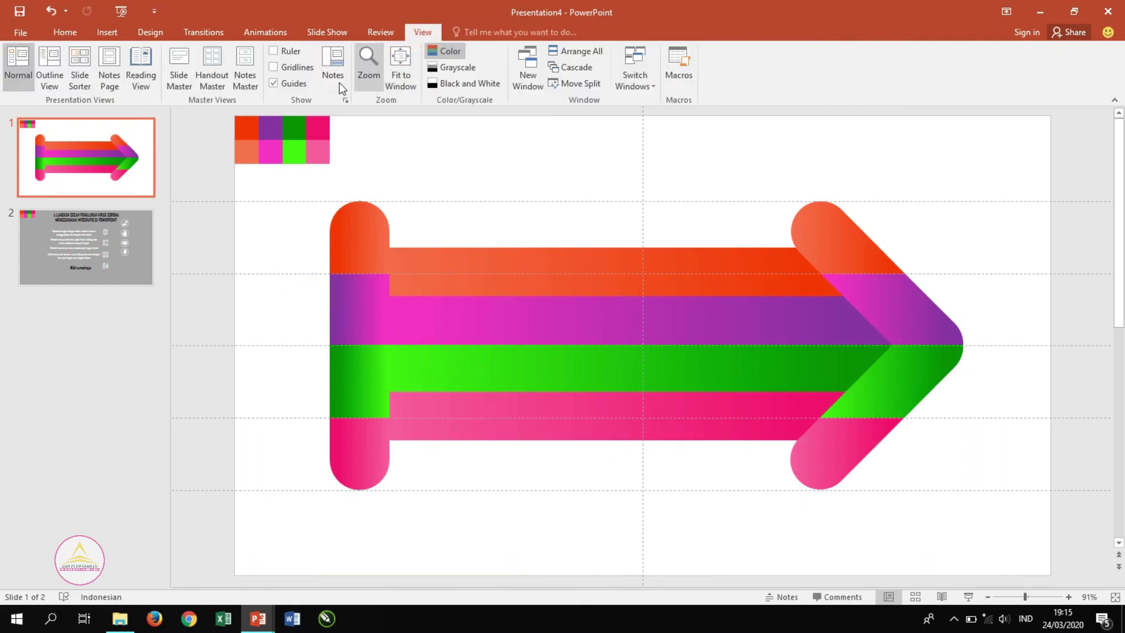
Step: Hide the guides, give the slide a solid gray background, and select all arrow pieces
left_click(303, 86)
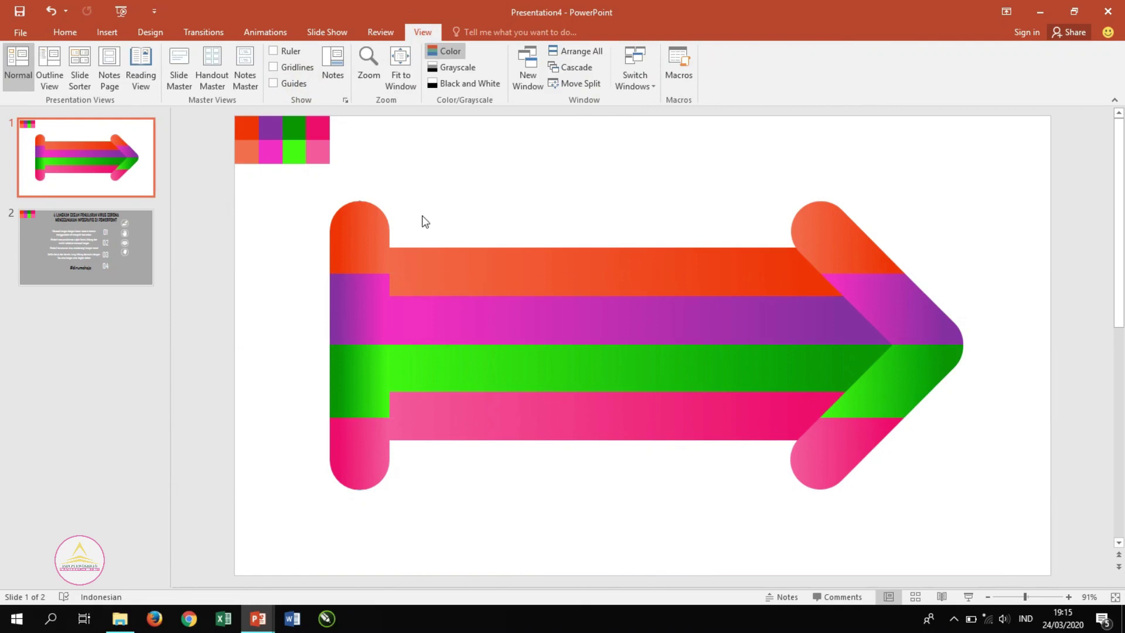
right_click(529, 177)
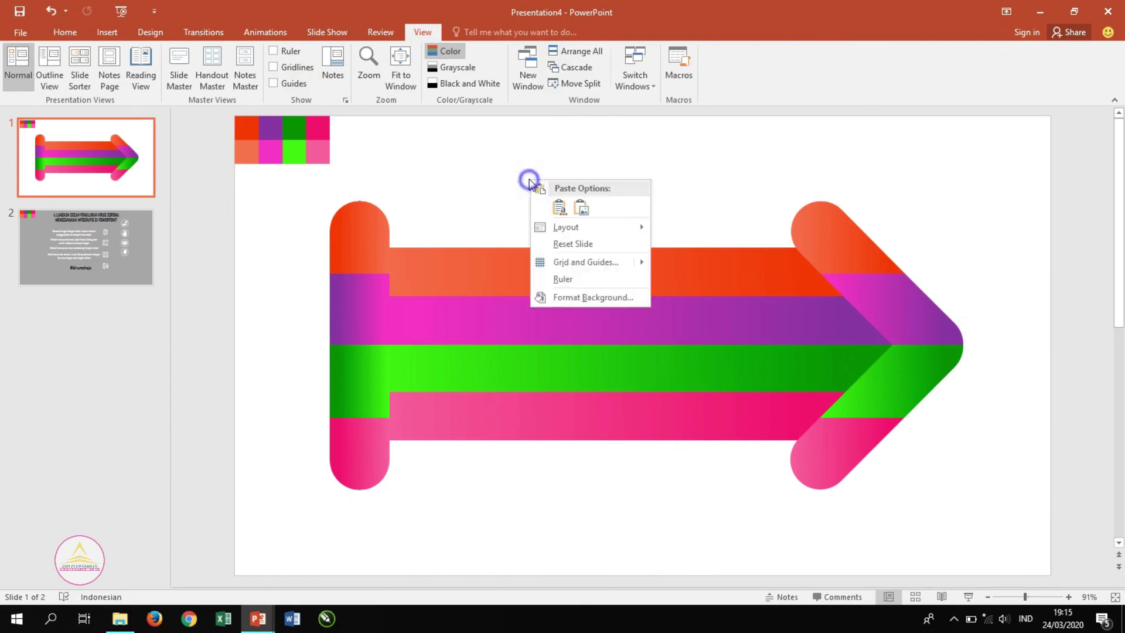
left_click(566, 297)
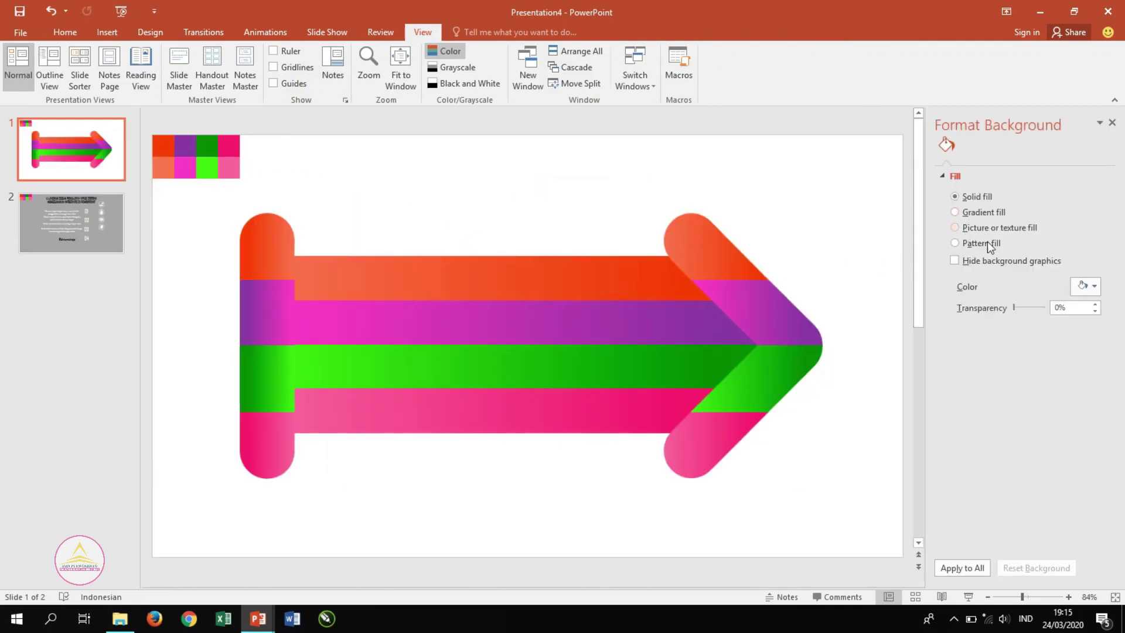
left_click(1085, 286)
left_click(1006, 365)
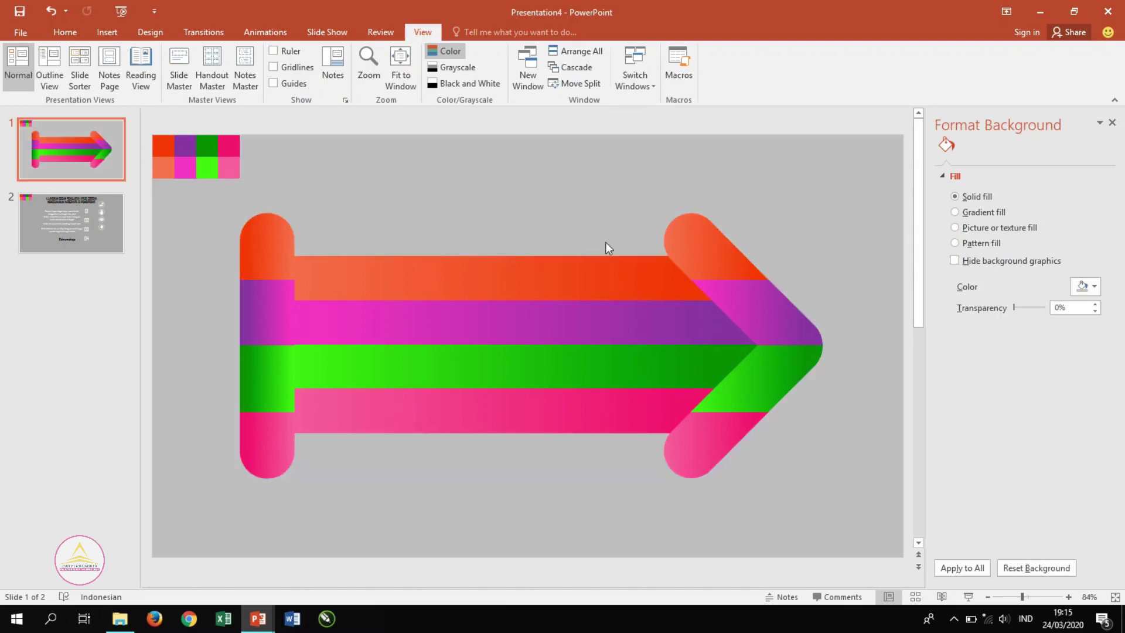
left_click_drag(826, 510, 192, 185)
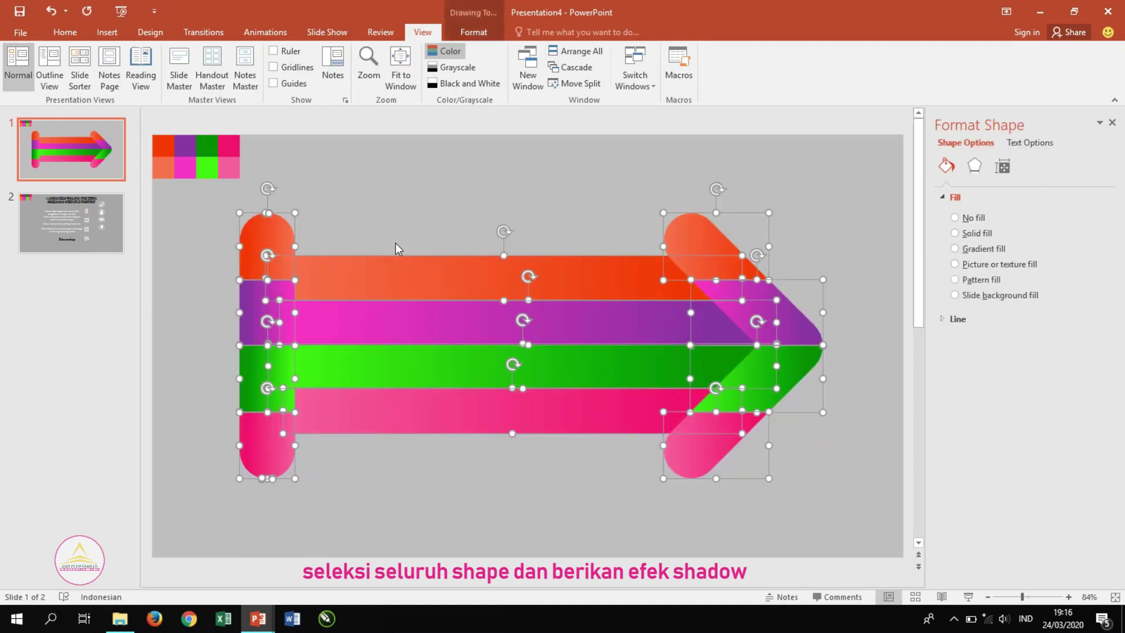
Step: Apply an Offset Bottom shadow with 10 pt blur to the arrow pieces and close the pane
left_click(974, 166)
left_click(1087, 216)
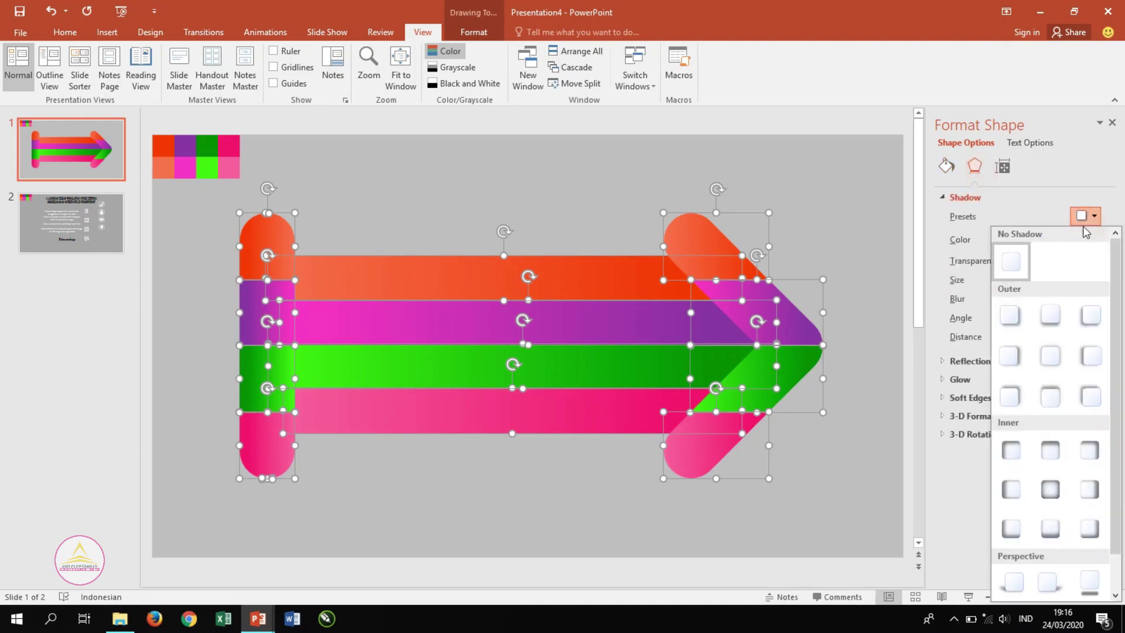
left_click(1049, 315)
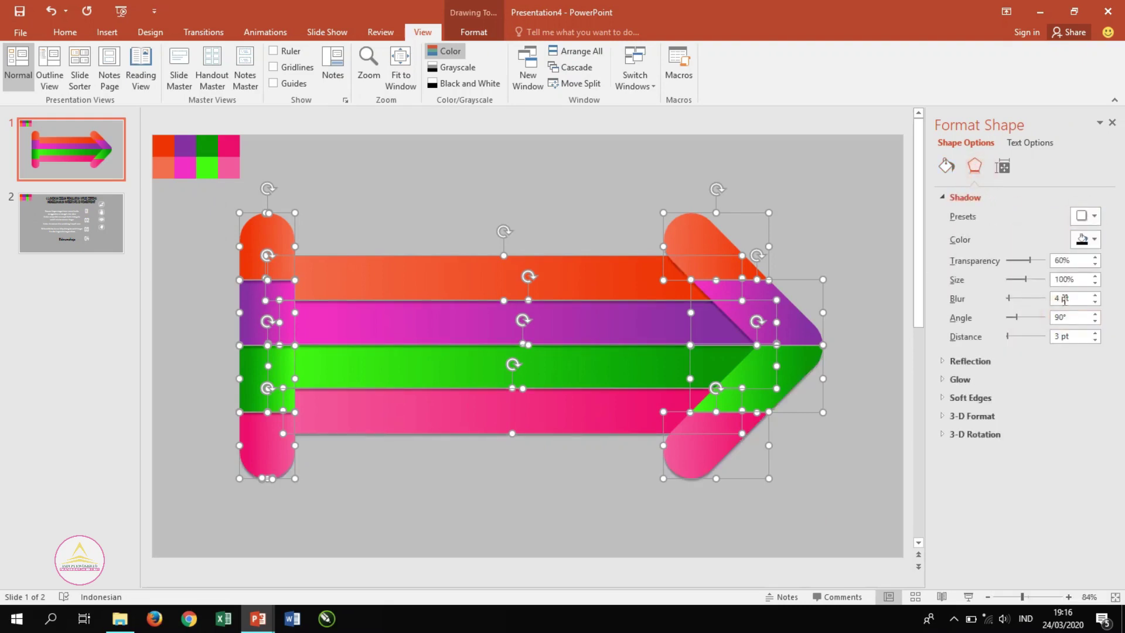
left_click(1095, 296)
left_click(1094, 296)
left_click(1095, 296)
left_click(1095, 295)
left_click(1095, 296)
left_click(1095, 296)
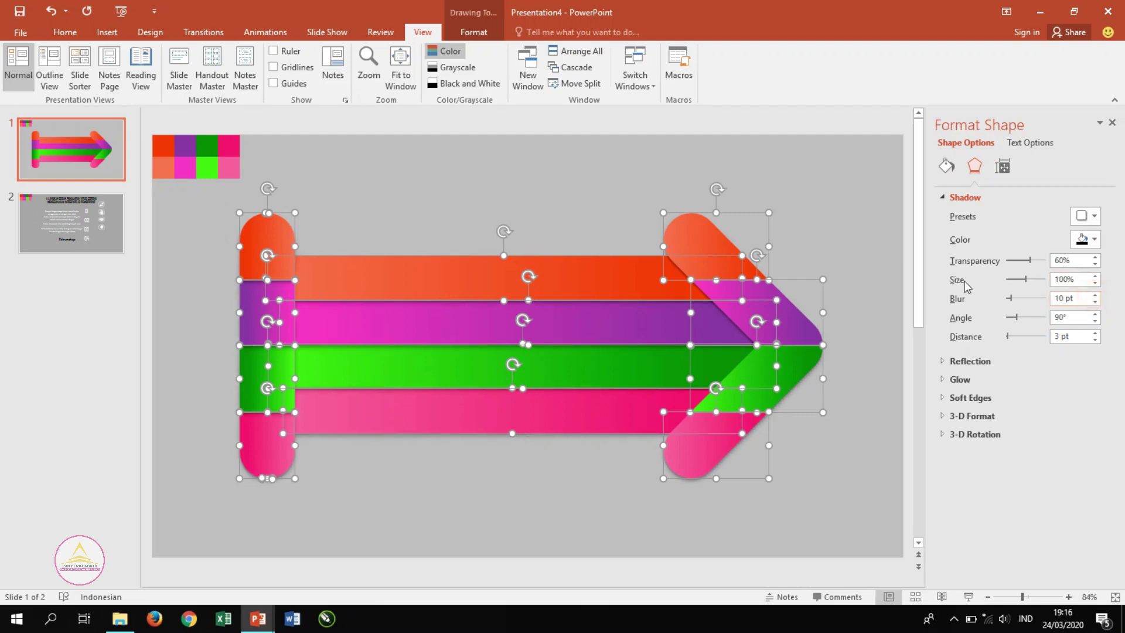
left_click(864, 261)
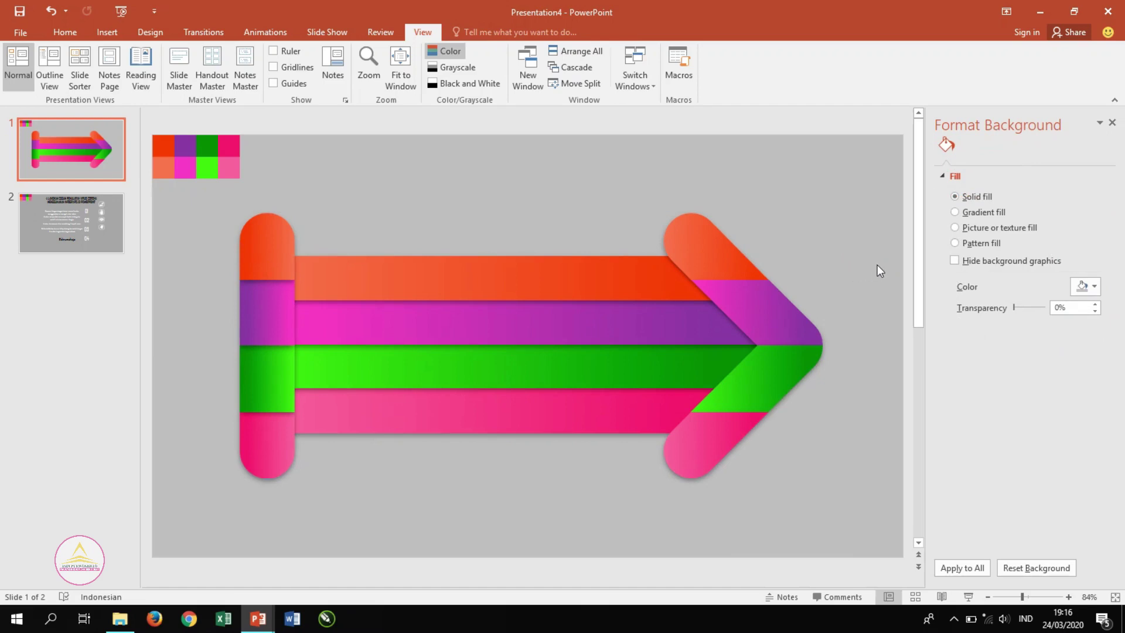
left_click(1112, 122)
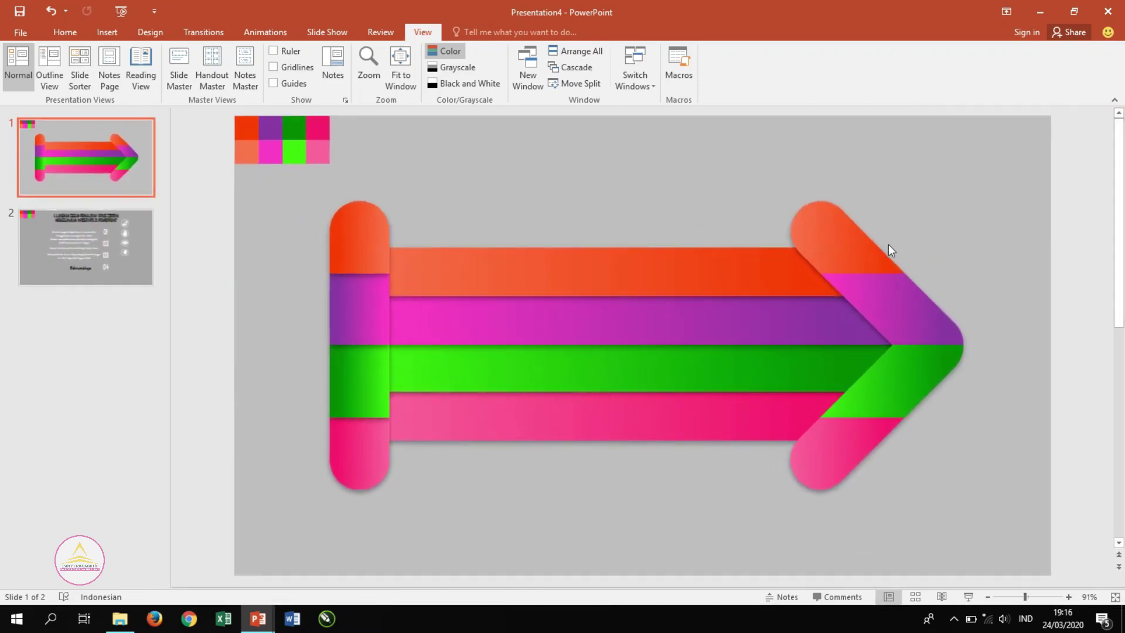
Step: Copy the four prevention sentences from slide 2 and paste them onto slide 1
left_click(96, 237)
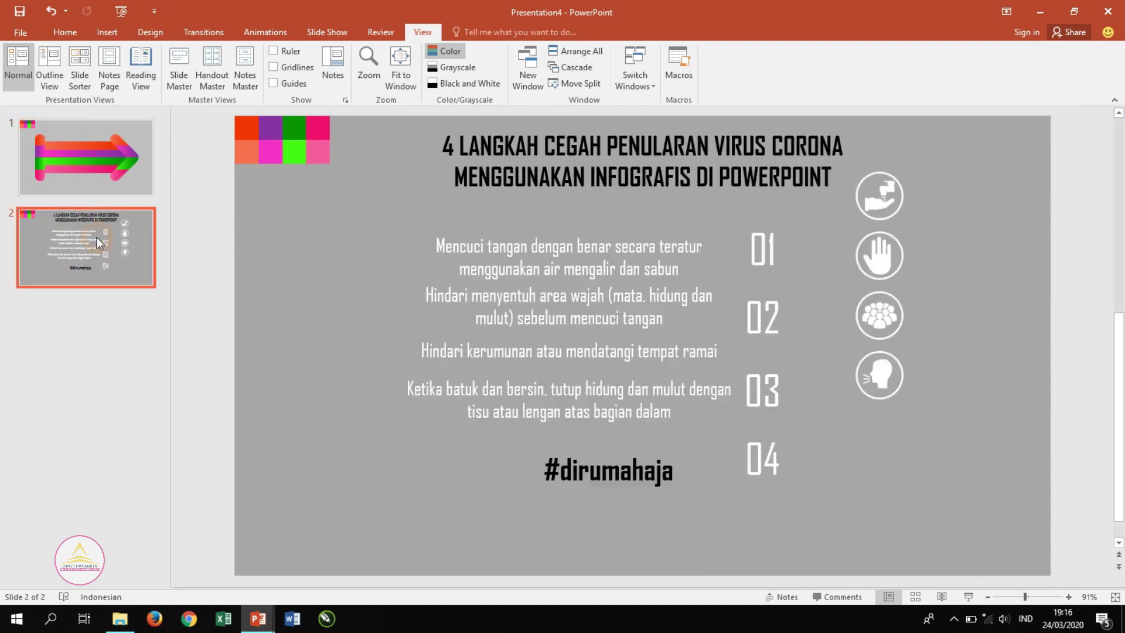
left_click(503, 261)
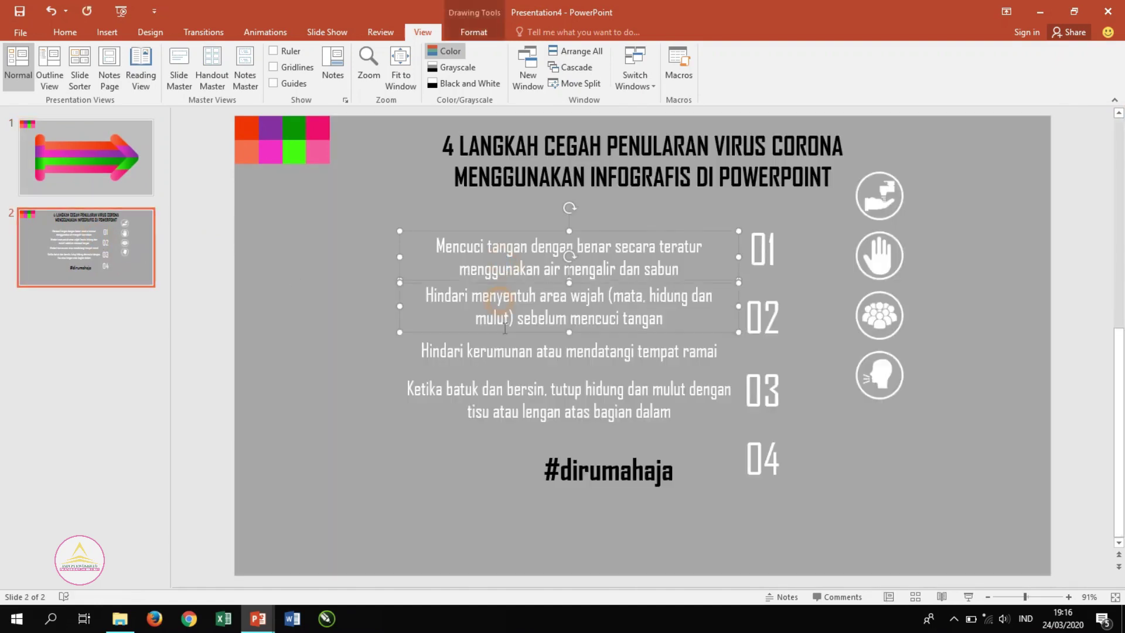
left_click(510, 386, "shift")
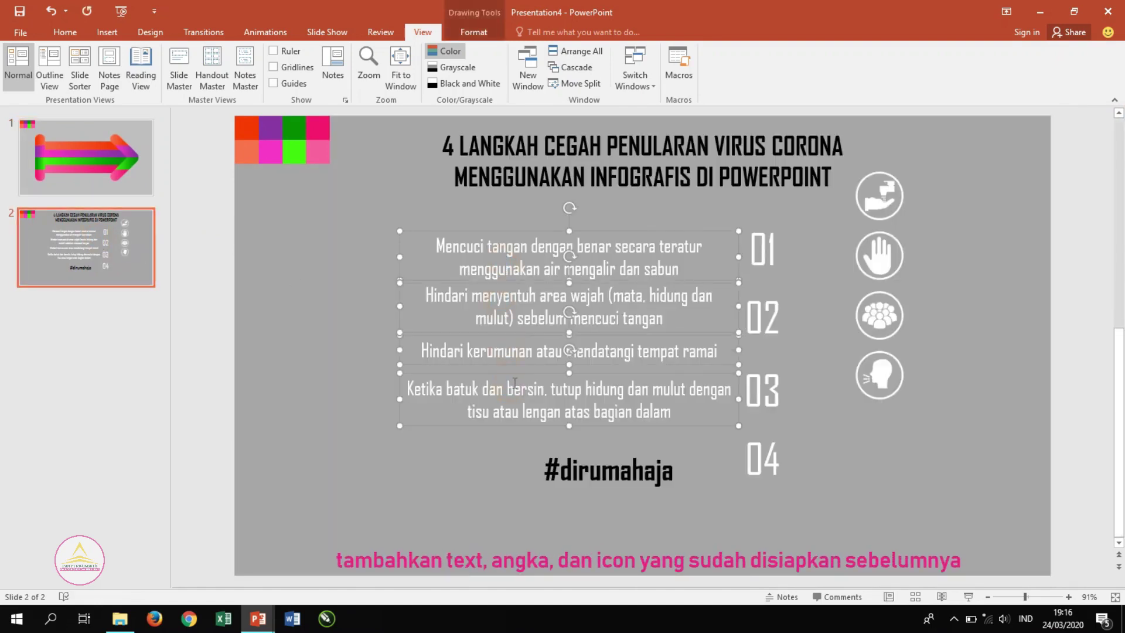
left_click(70, 133)
key("ctrl+v")
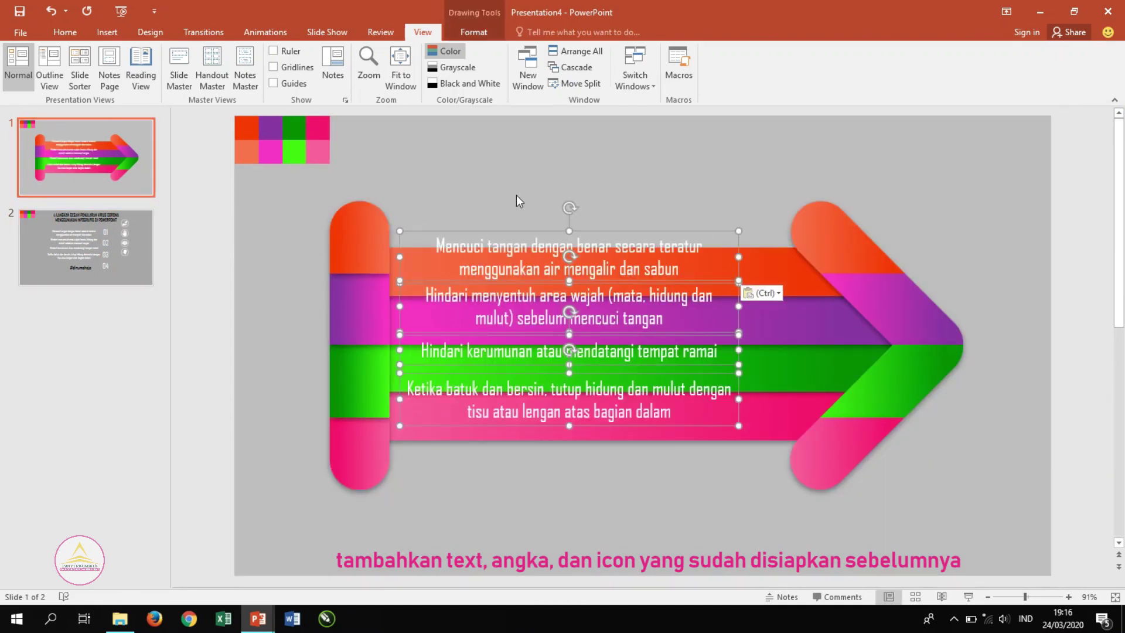
Step: Move Ketika batuk to pink, Hindari kerumunan to green, Hindari menyentuh to purple, Mencuci tangan to orange
left_click(542, 417)
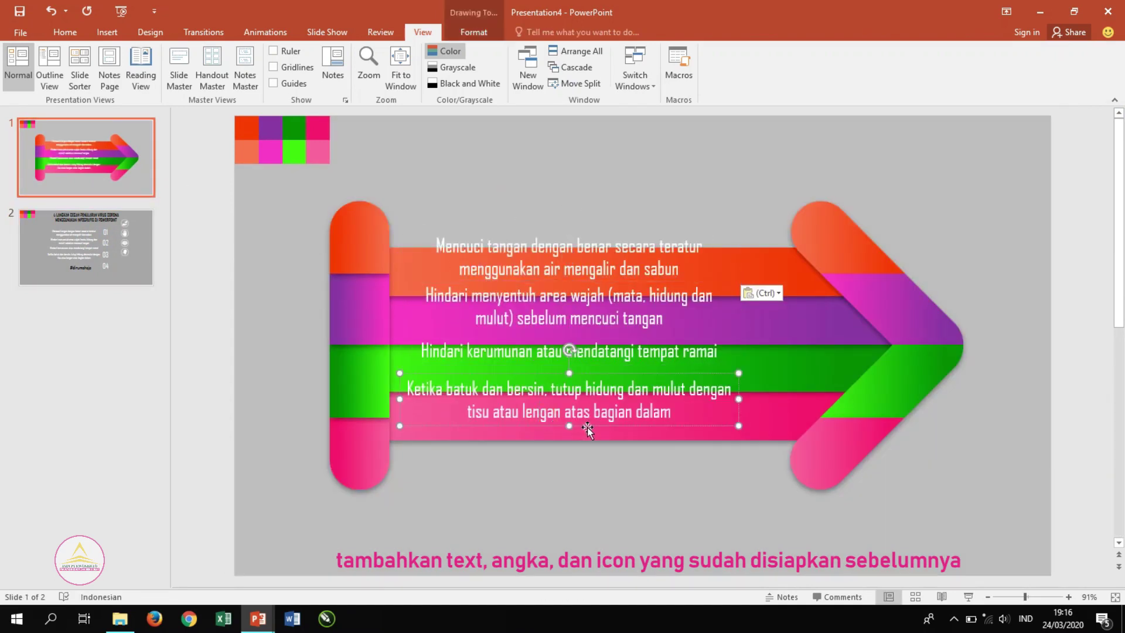
left_click_drag(588, 428, 621, 442)
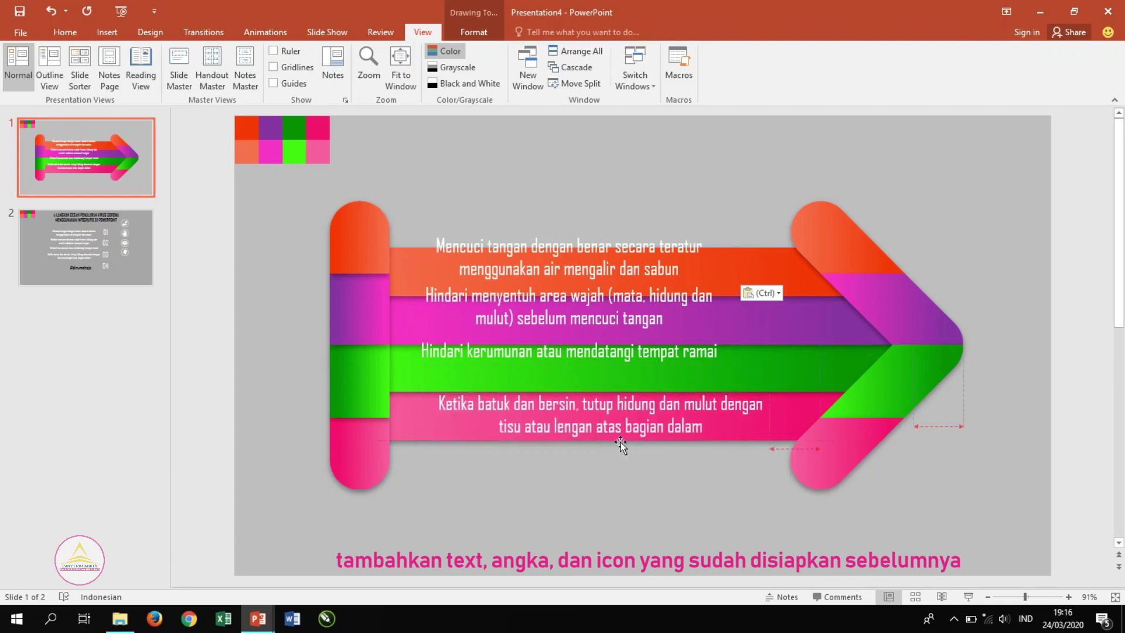
left_click(624, 366)
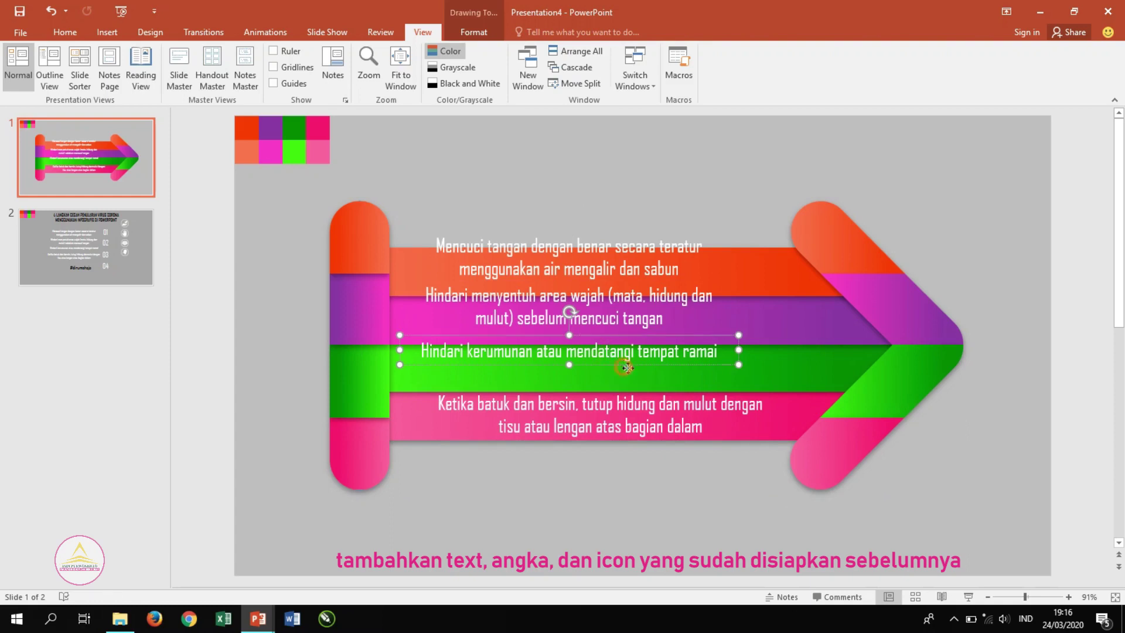
mouse_move(626, 367)
left_mouse_down()
mouse_move(654, 380)
mouse_move(640, 375)
left_mouse_up()
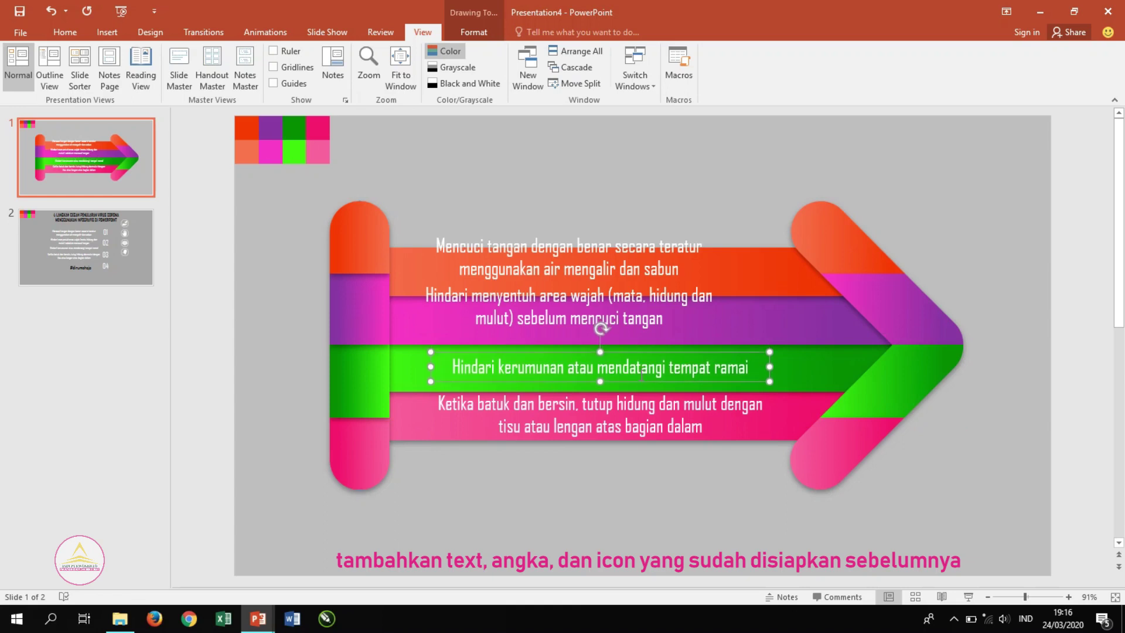
left_click(636, 325)
left_click_drag(657, 332, 687, 343)
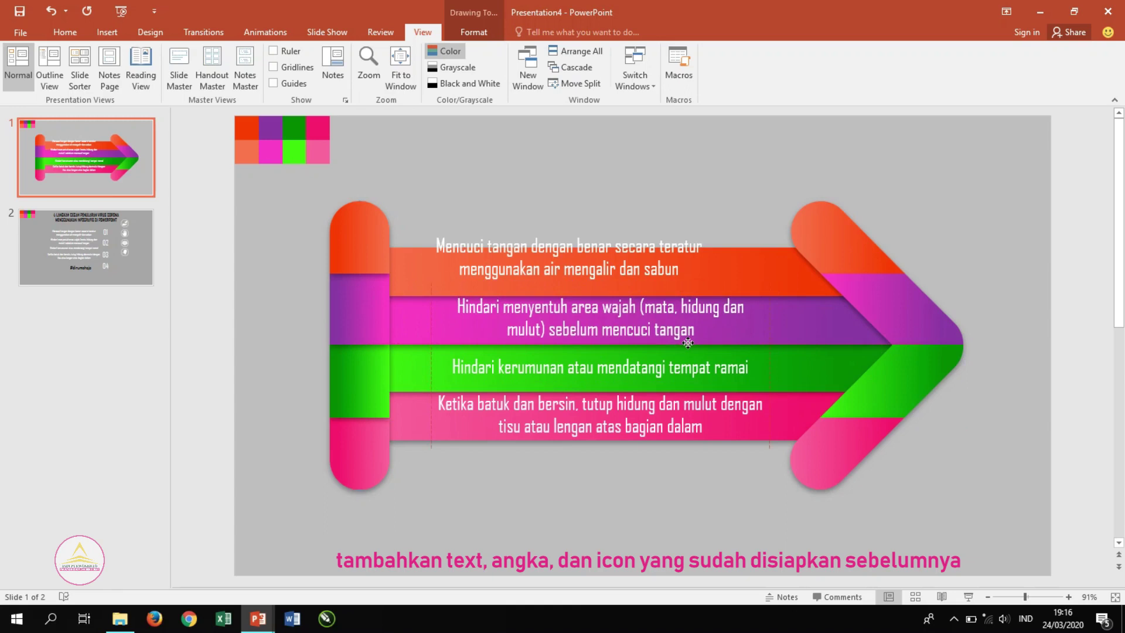
left_click_drag(688, 343, 687, 343)
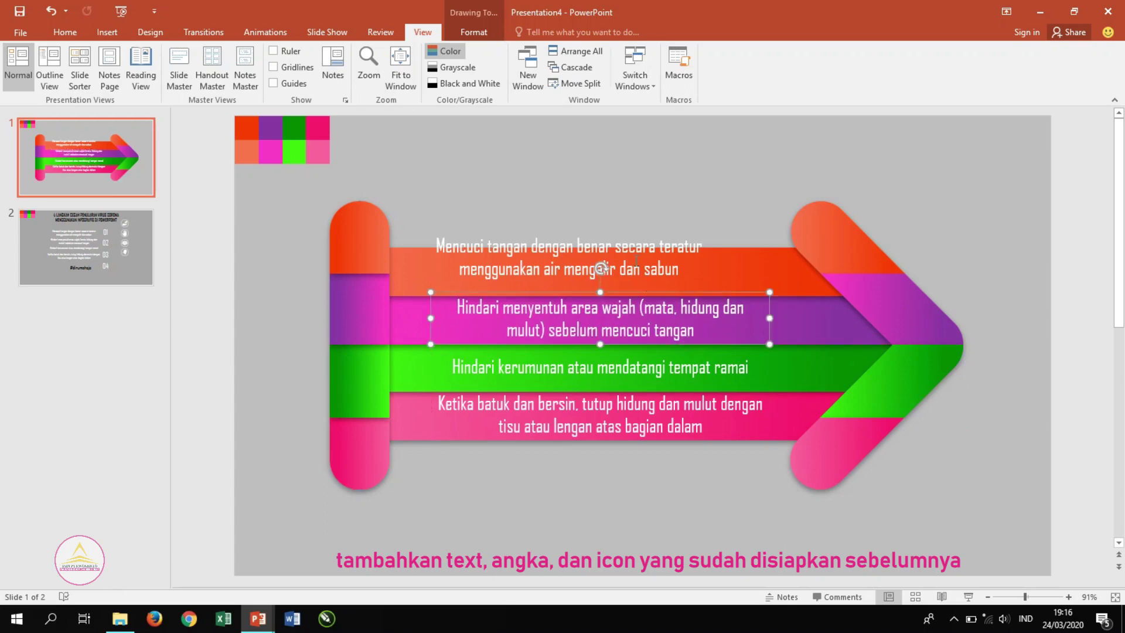
left_click(635, 240)
left_click_drag(650, 284, 671, 296)
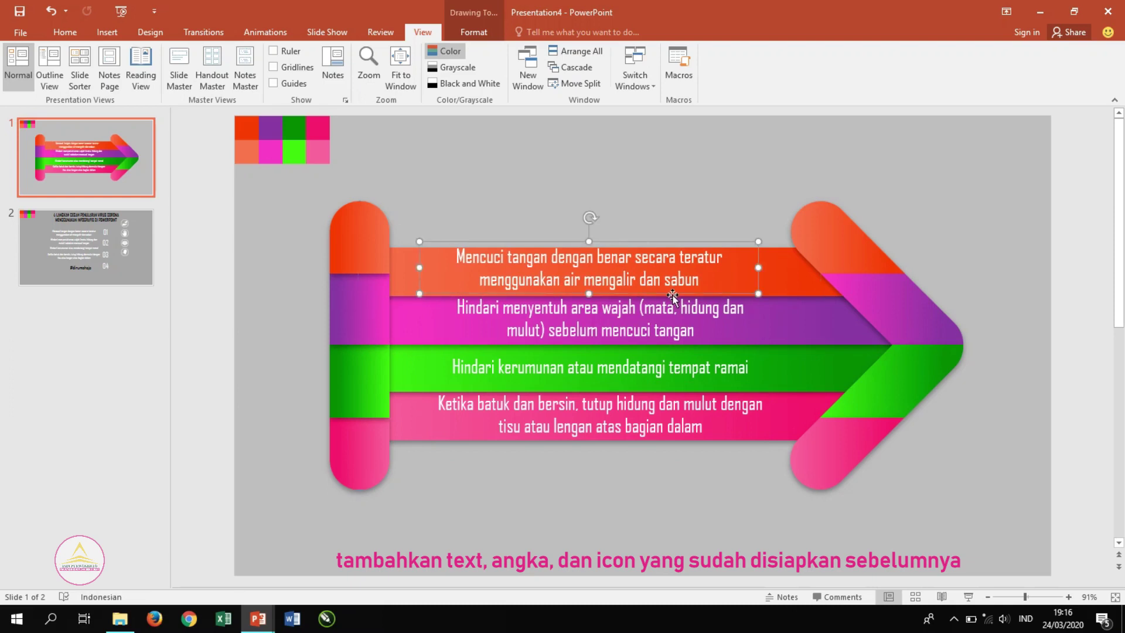
key("ctrl+z")
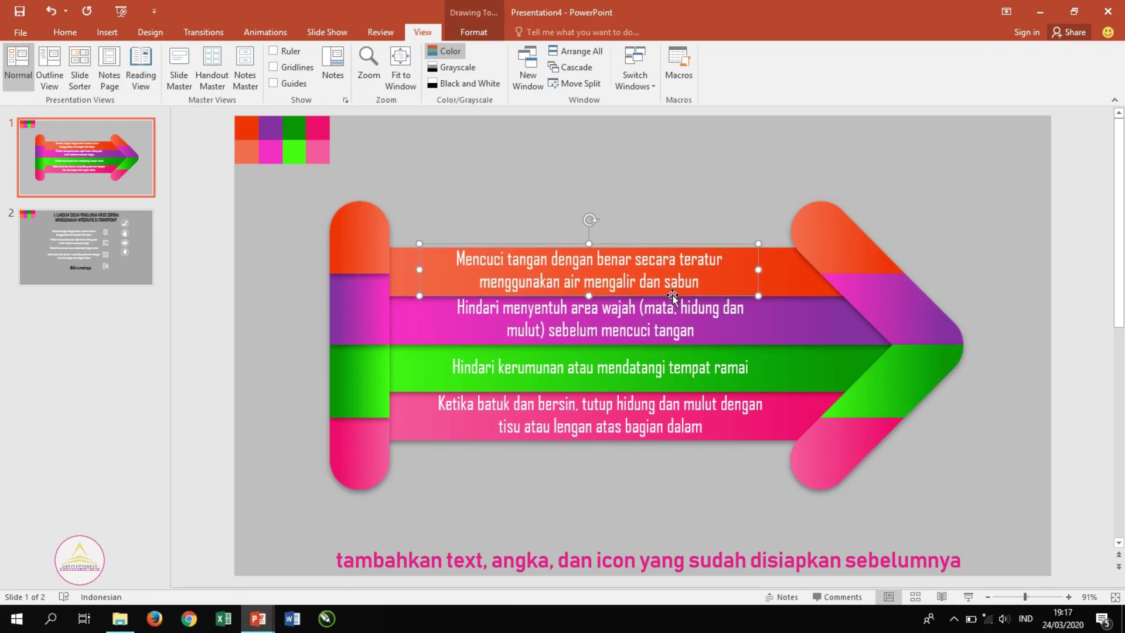
Step: Select all four sentences and apply Align Center so they line up
left_click(671, 324, "shift")
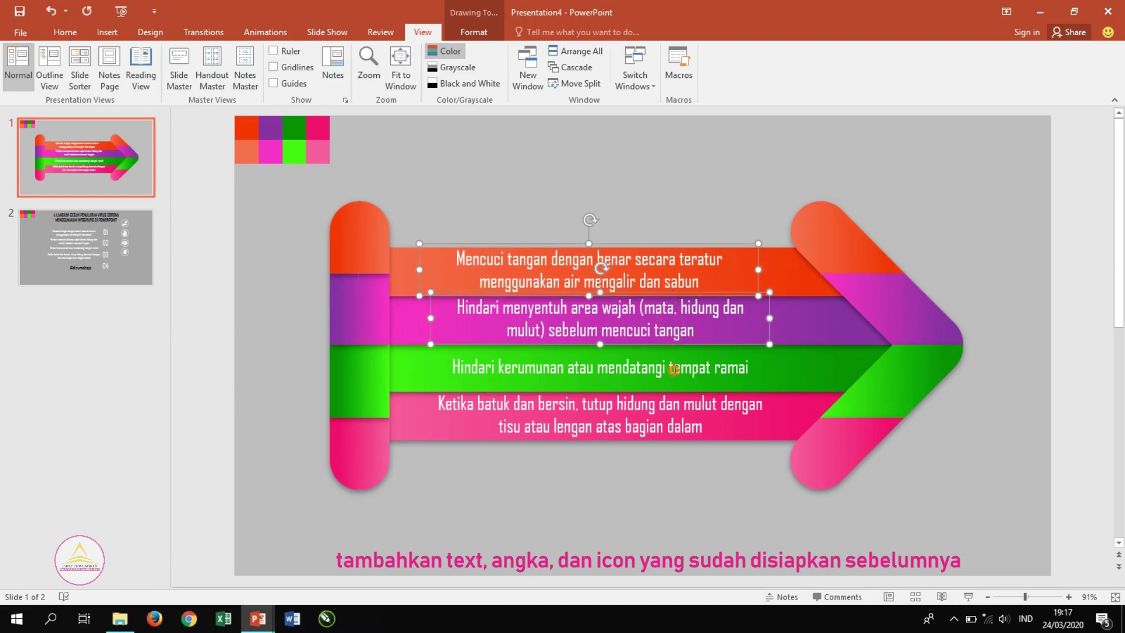
left_click(674, 369, "shift")
left_click(672, 413, "shift")
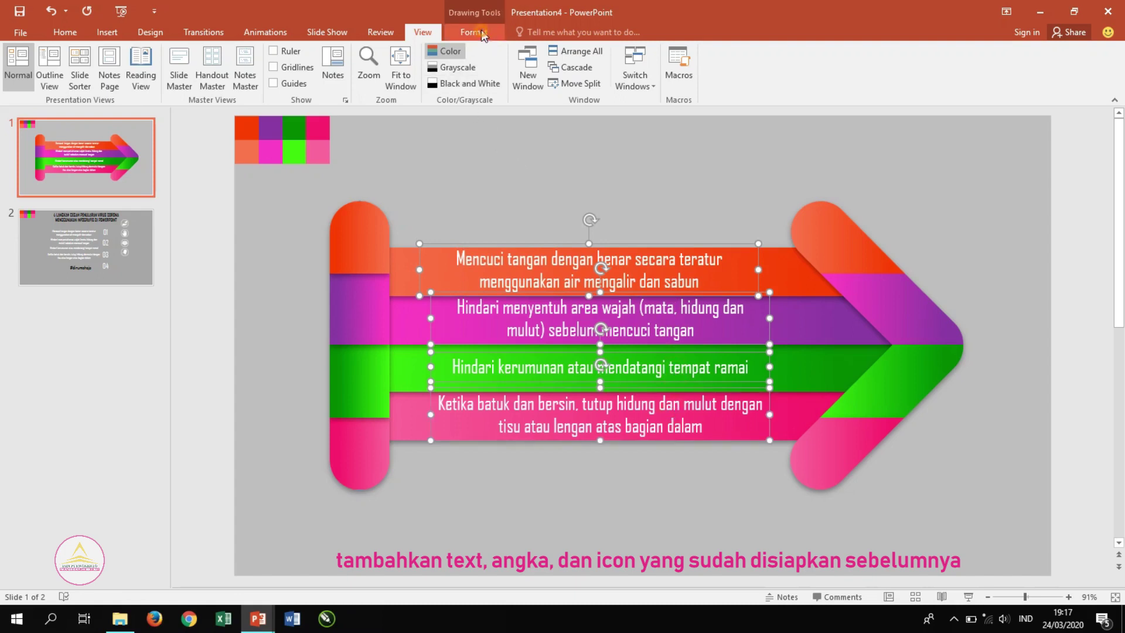
left_click(483, 33)
left_click(904, 69)
left_click(922, 119)
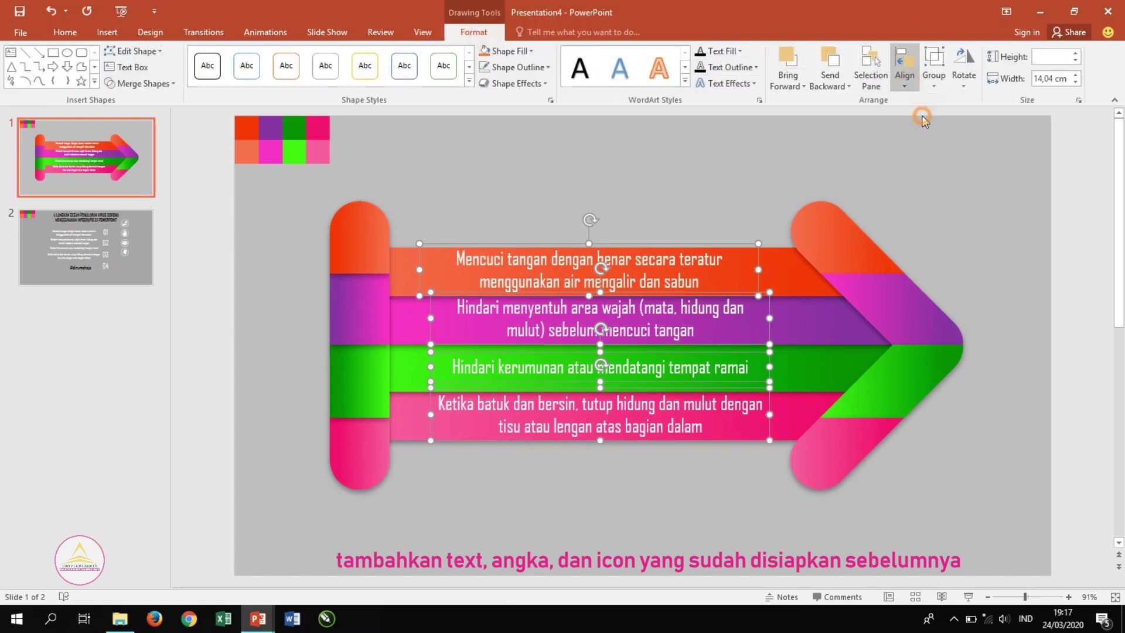
left_click(670, 206)
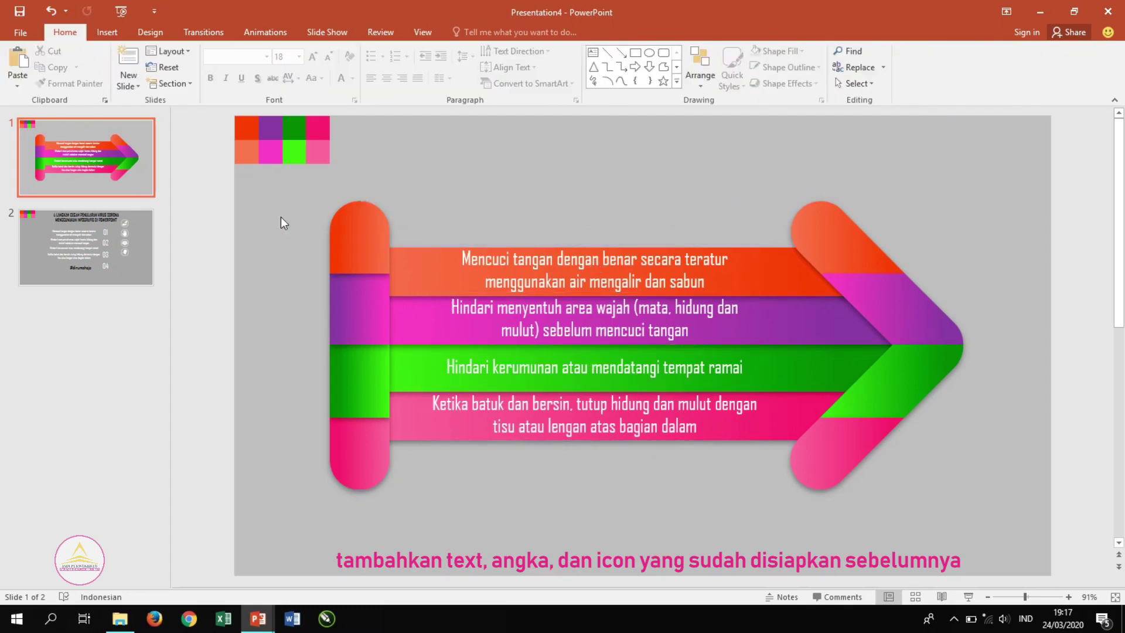
Step: Copy the numbers 01–04 from slide 2 and paste them beside the arrow's left side
left_click(132, 240)
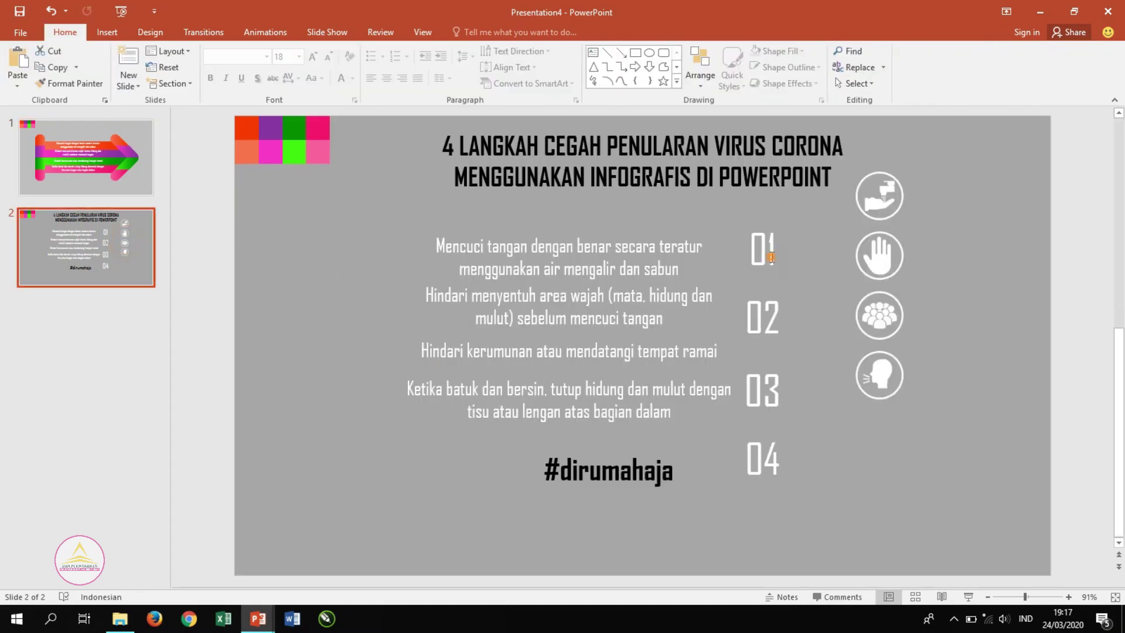
left_click(771, 256)
left_click(762, 323, "shift")
left_click(764, 386, "shift")
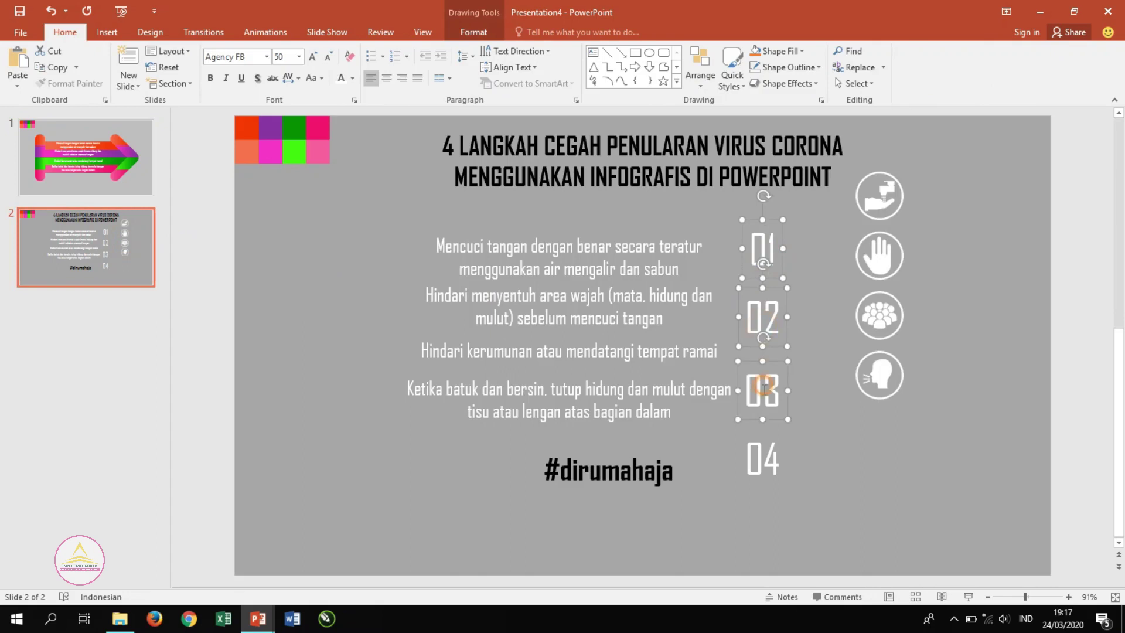
left_click(760, 453, "shift")
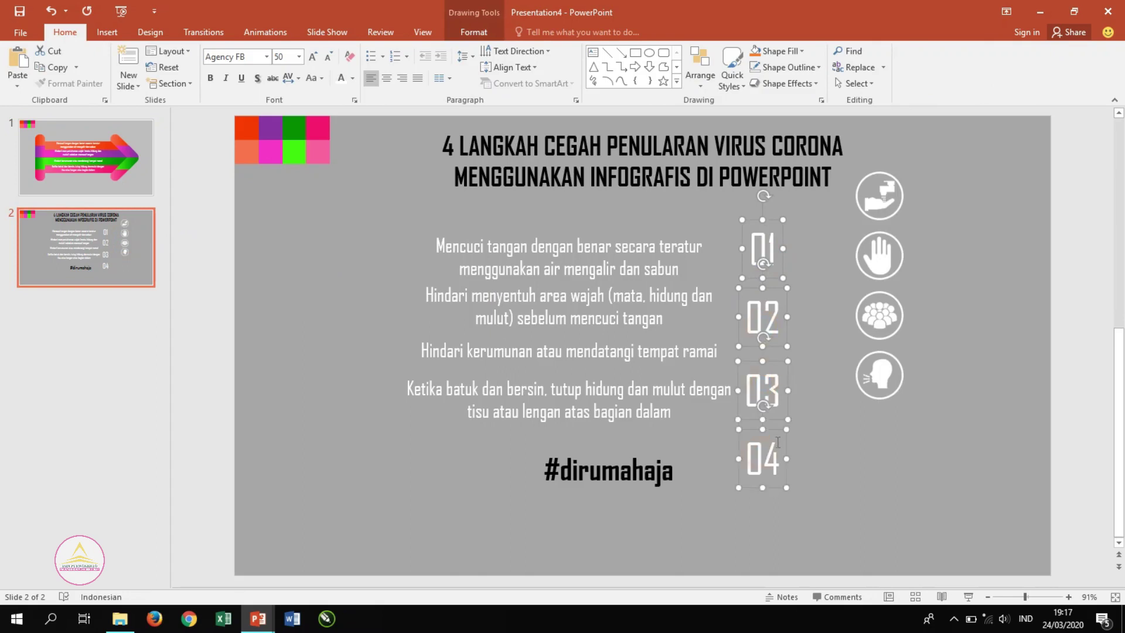
left_click(109, 161)
key("ctrl+v")
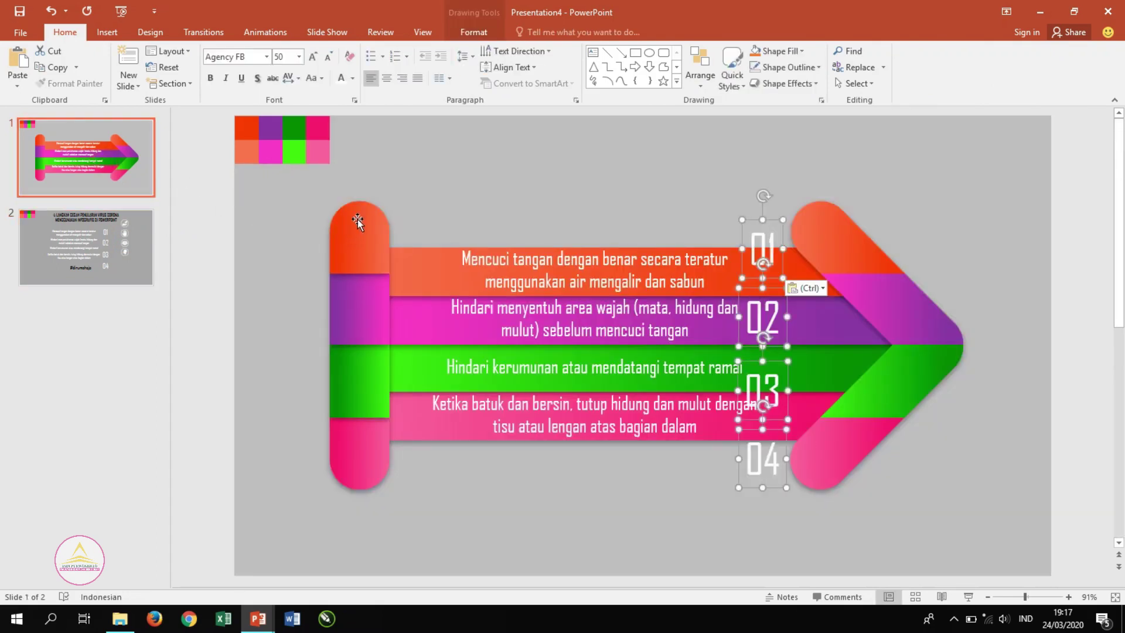
left_click_drag(754, 264, 429, 195)
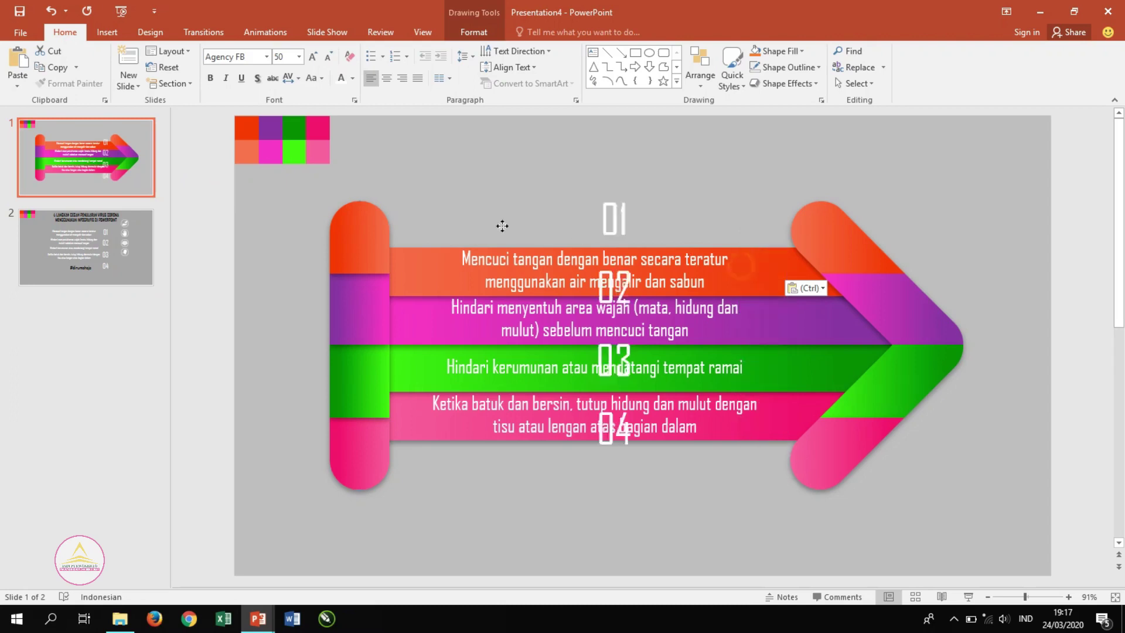
left_click(440, 486)
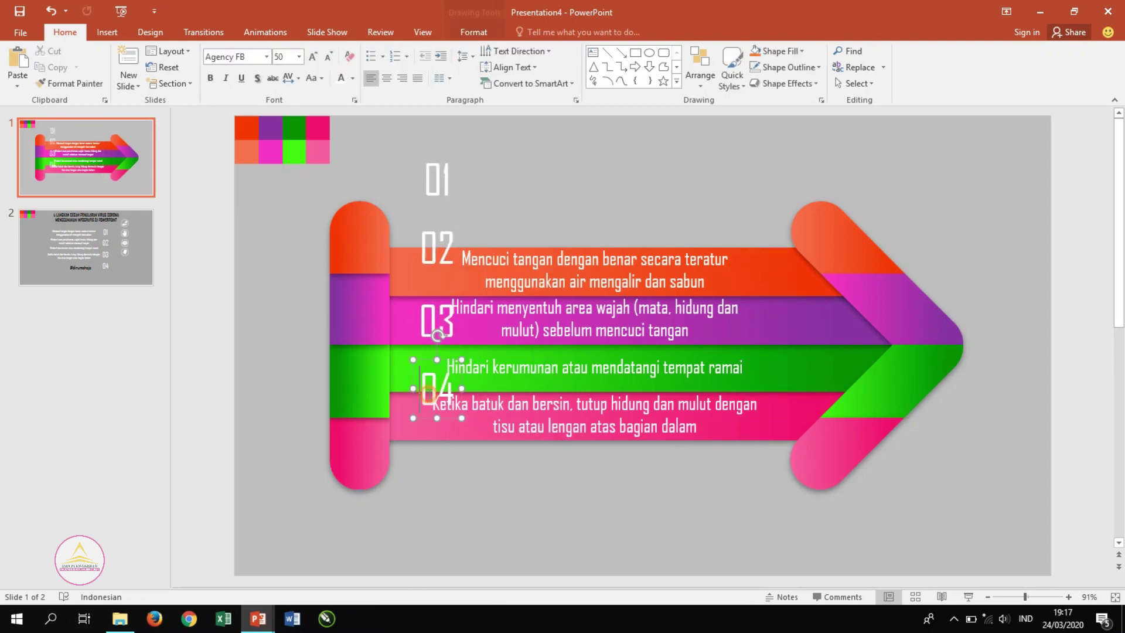
left_click_drag(375, 427, 364, 465)
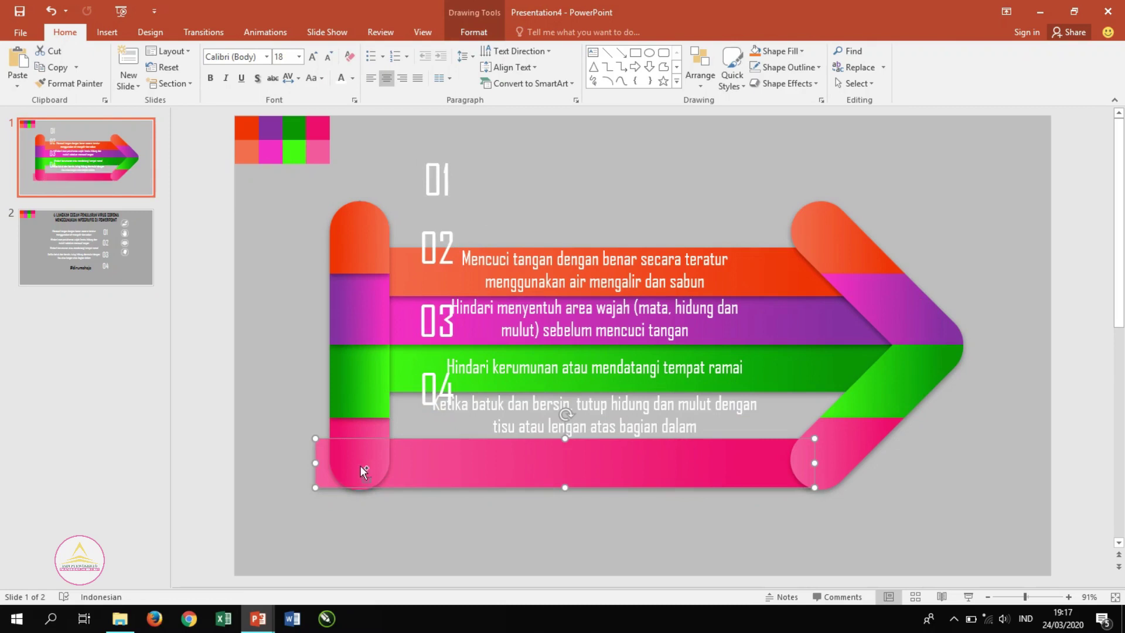
key("ctrl+z")
Step: Drag 04, 03, 02 and 01 onto the pink, green, purple and orange caps
left_click(437, 398)
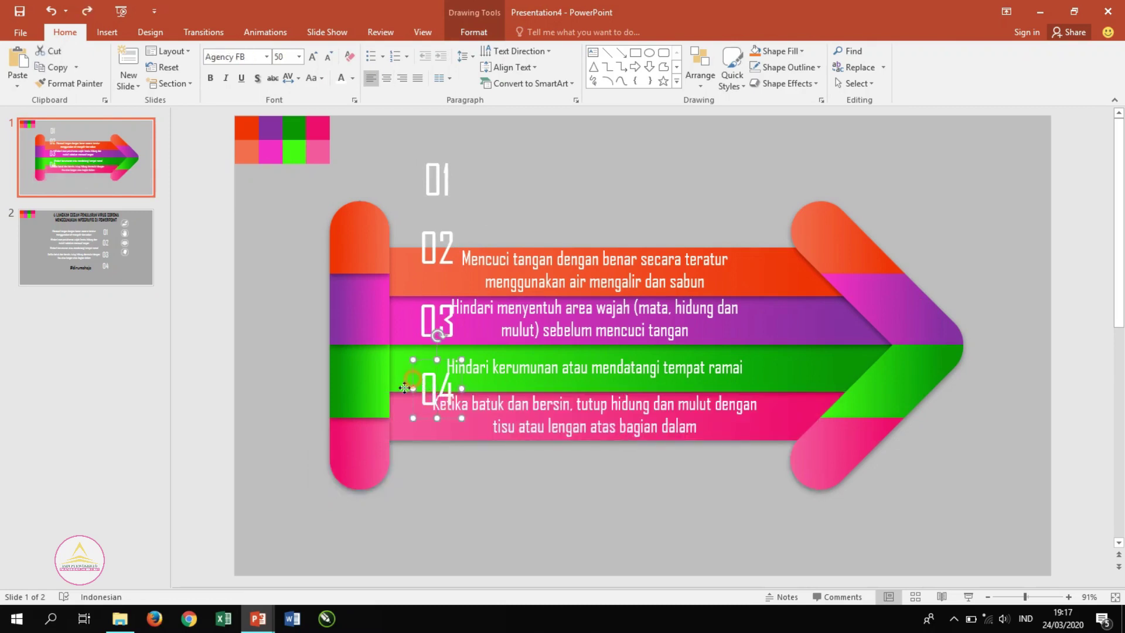
left_click_drag(418, 380, 335, 441)
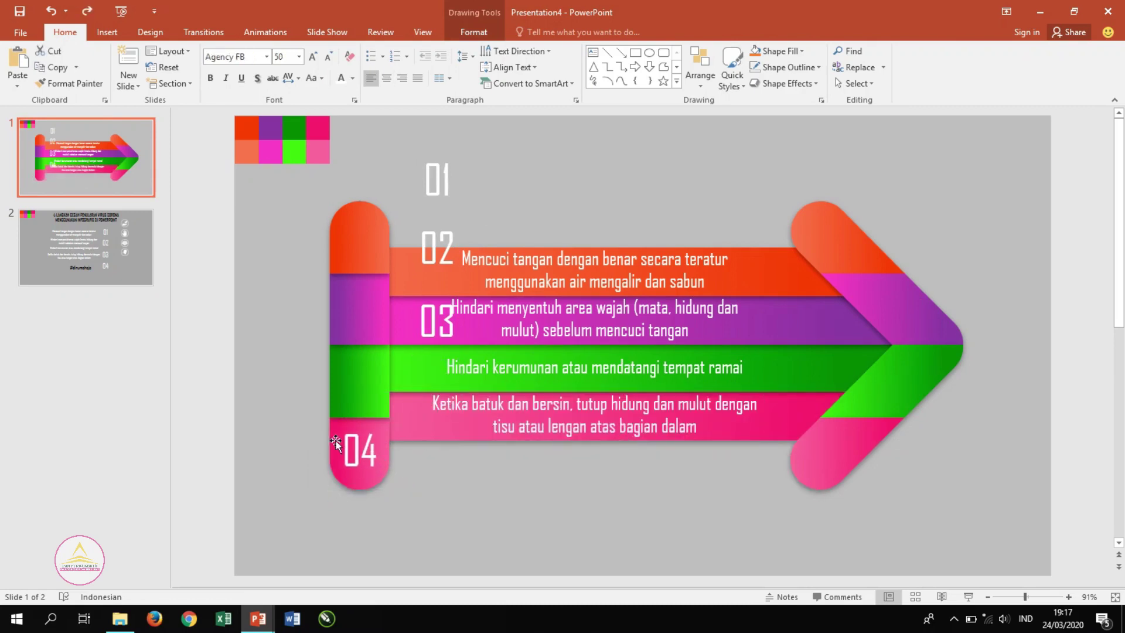
left_click(433, 319)
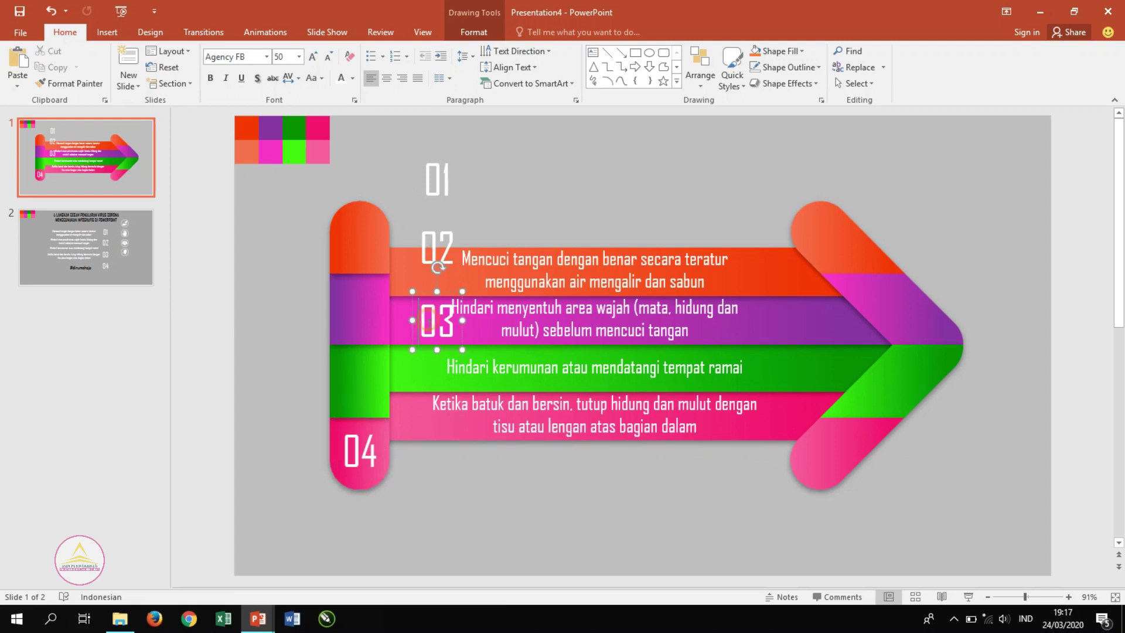
left_click_drag(428, 350, 353, 412)
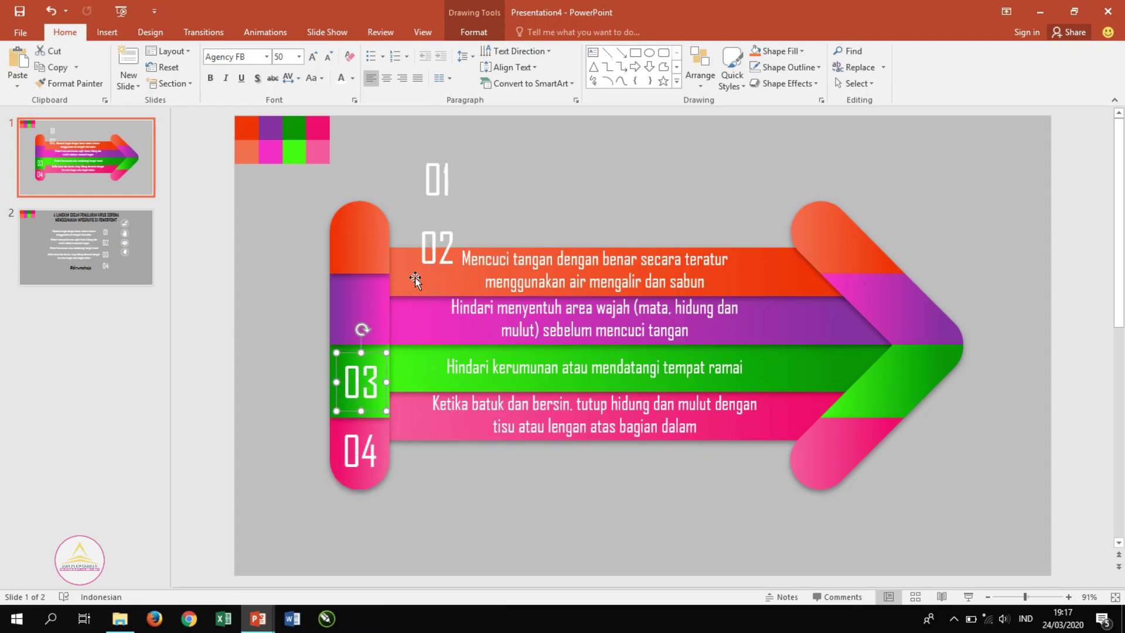
left_click(427, 265)
left_click_drag(415, 258, 340, 318)
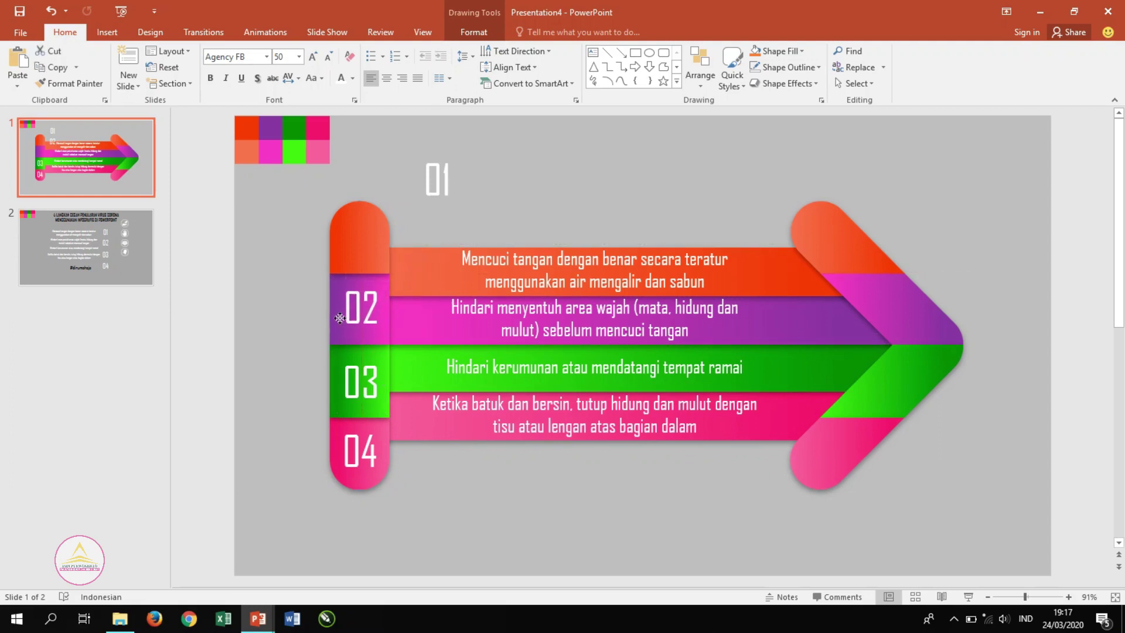
left_click(432, 202)
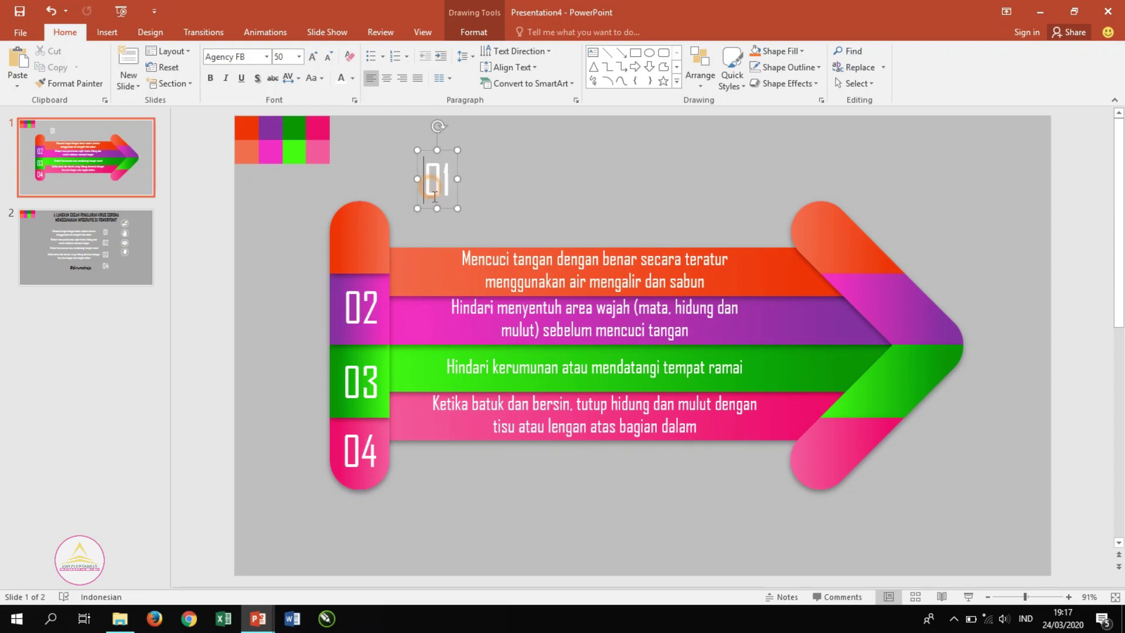
left_click_drag(431, 206, 353, 263)
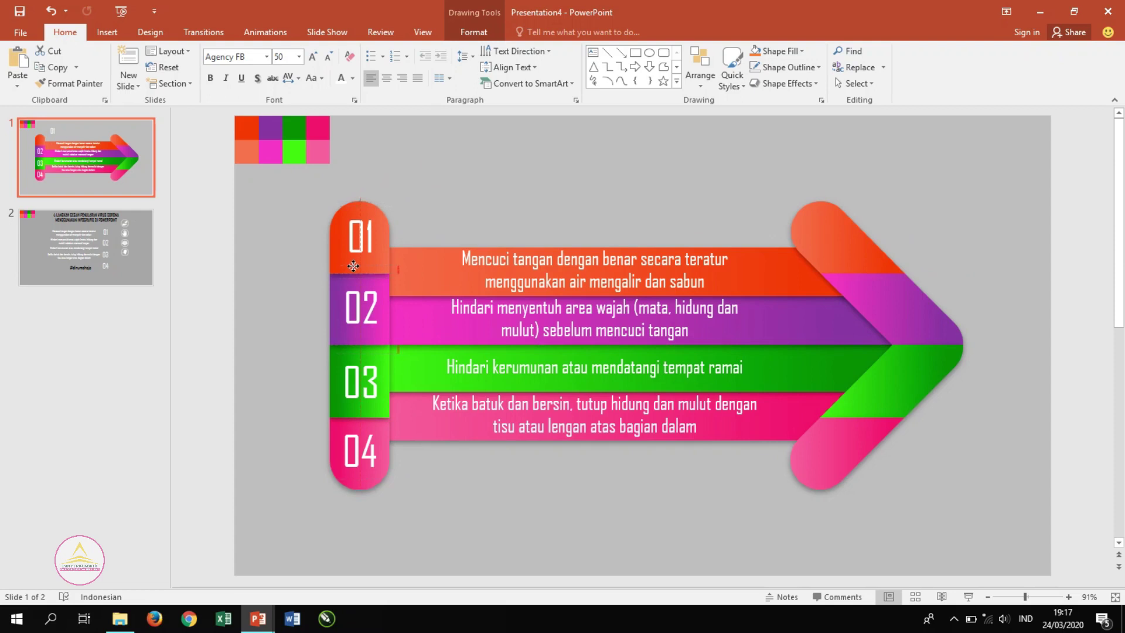
left_click_drag(353, 266, 354, 267)
Step: Select all four numbers and apply Align Center to stack them in a column
left_click(358, 307, "shift")
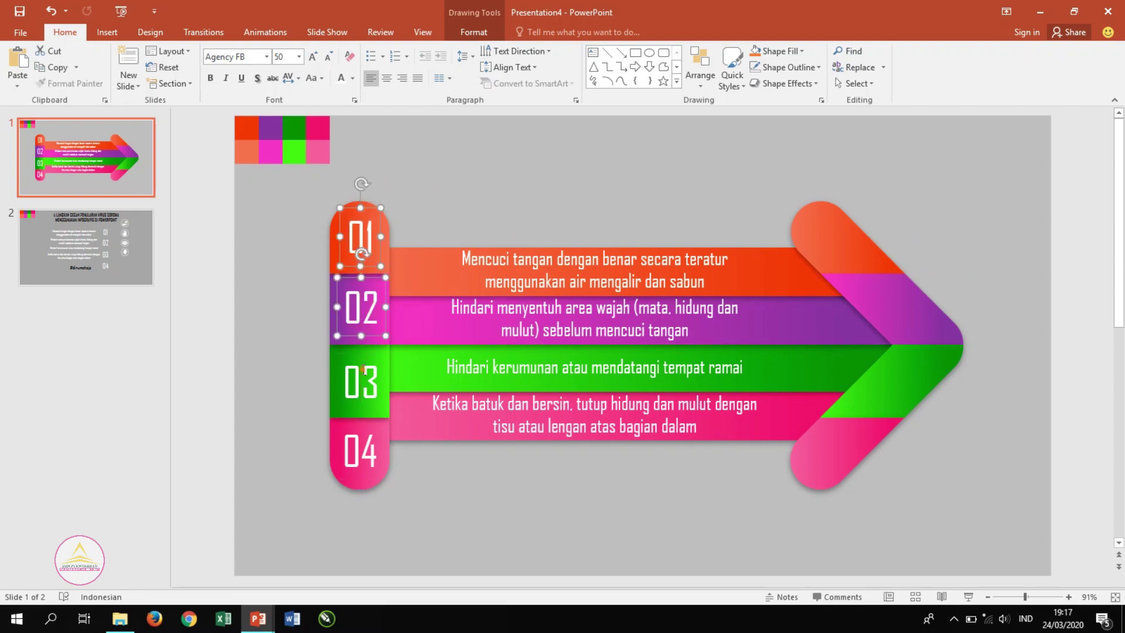
left_click(360, 384, "shift")
left_click(368, 444, "shift")
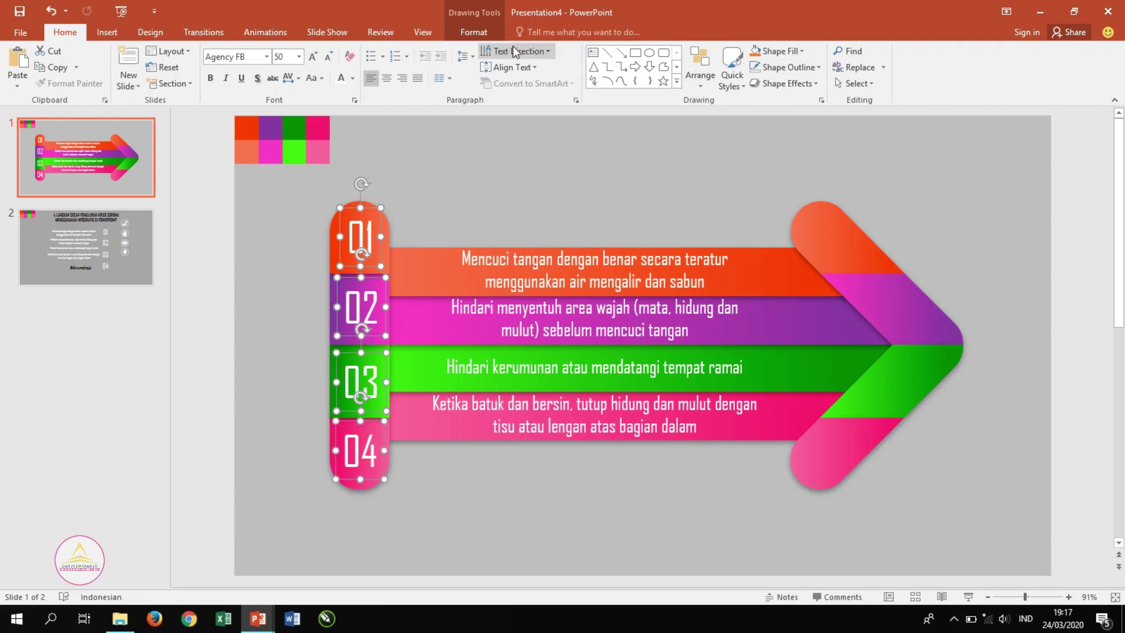
left_click(491, 32)
left_click(903, 70)
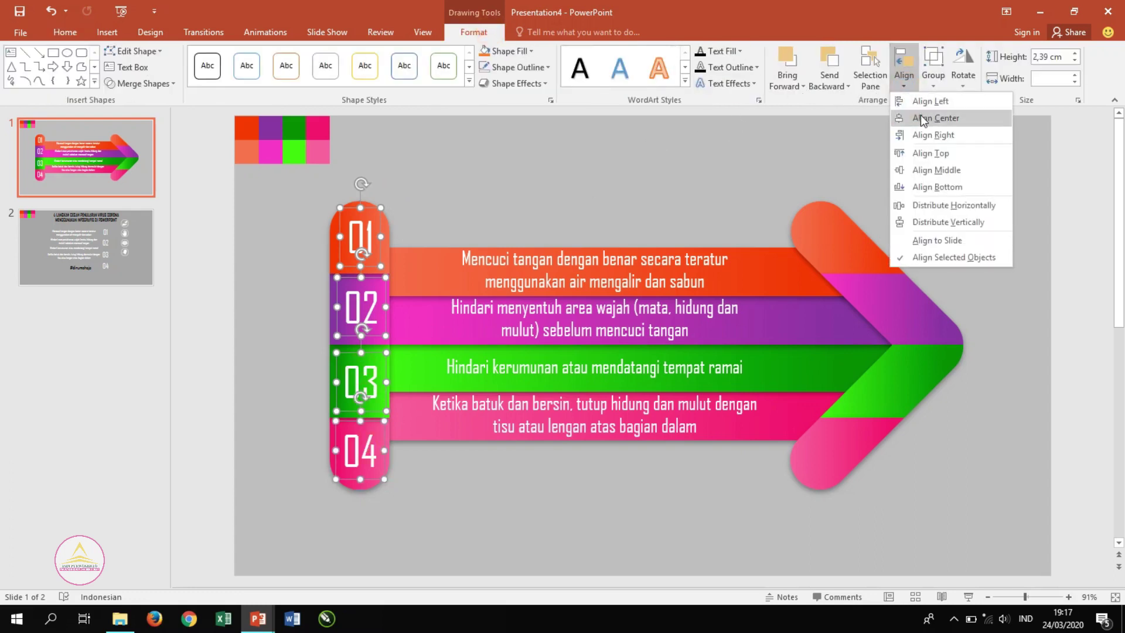
left_click(920, 116)
left_click(490, 183)
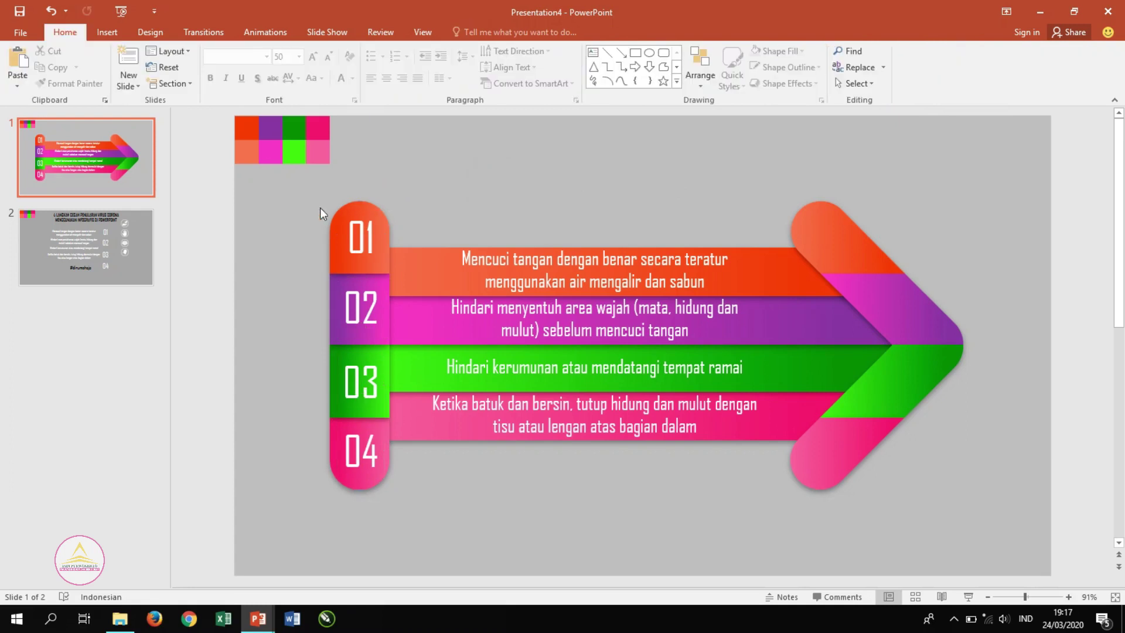
Step: Copy the hand-washing, hand, crowd and head icons from slide 2 onto slide 1
left_click(147, 247)
left_click(875, 202)
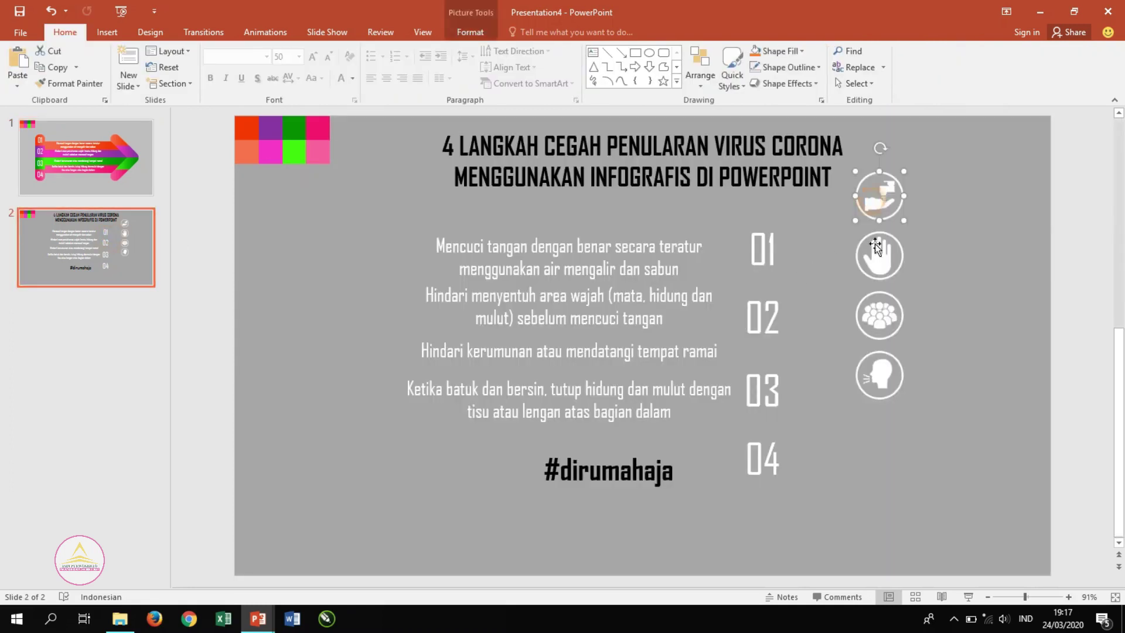
left_click(879, 272, "shift")
left_click(879, 317, "shift")
left_click(875, 378, "shift")
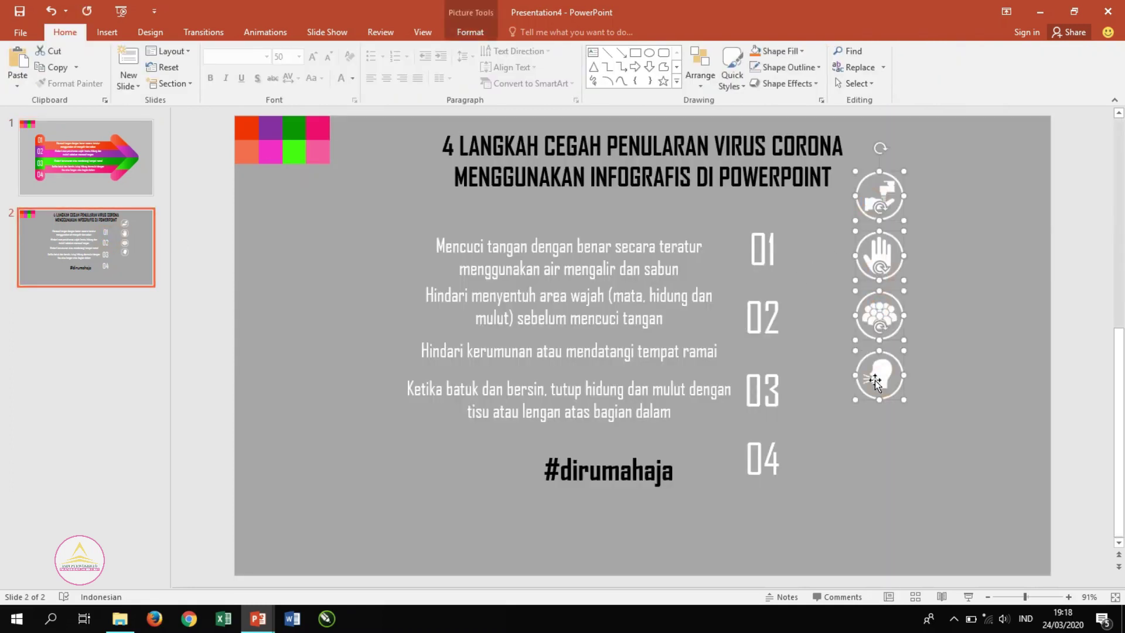
left_click(126, 154)
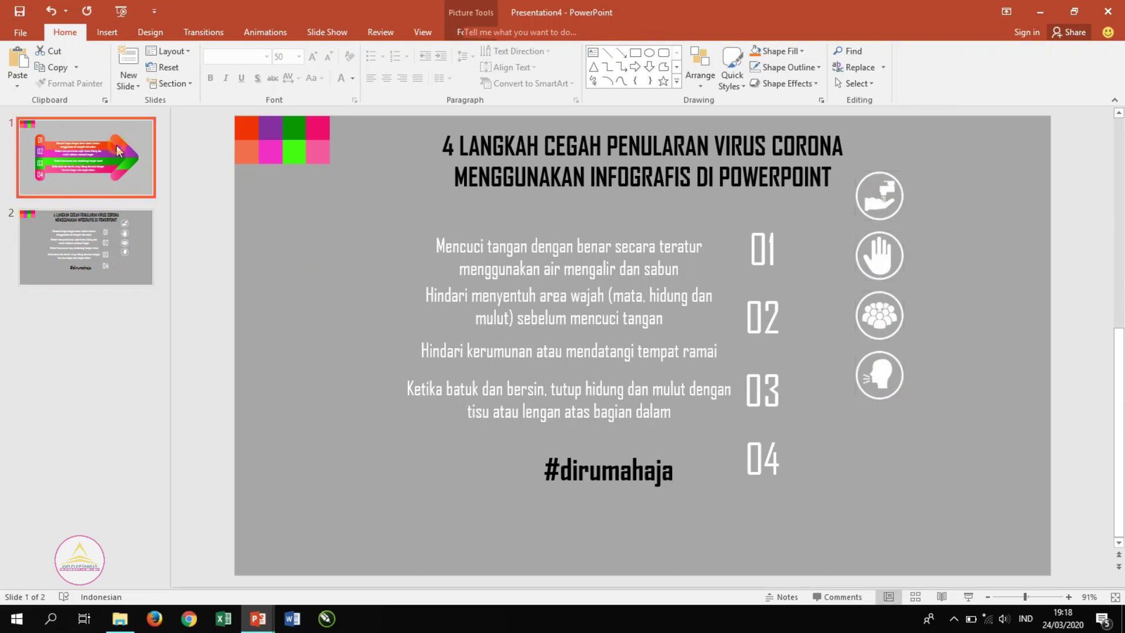
key("ctrl+v")
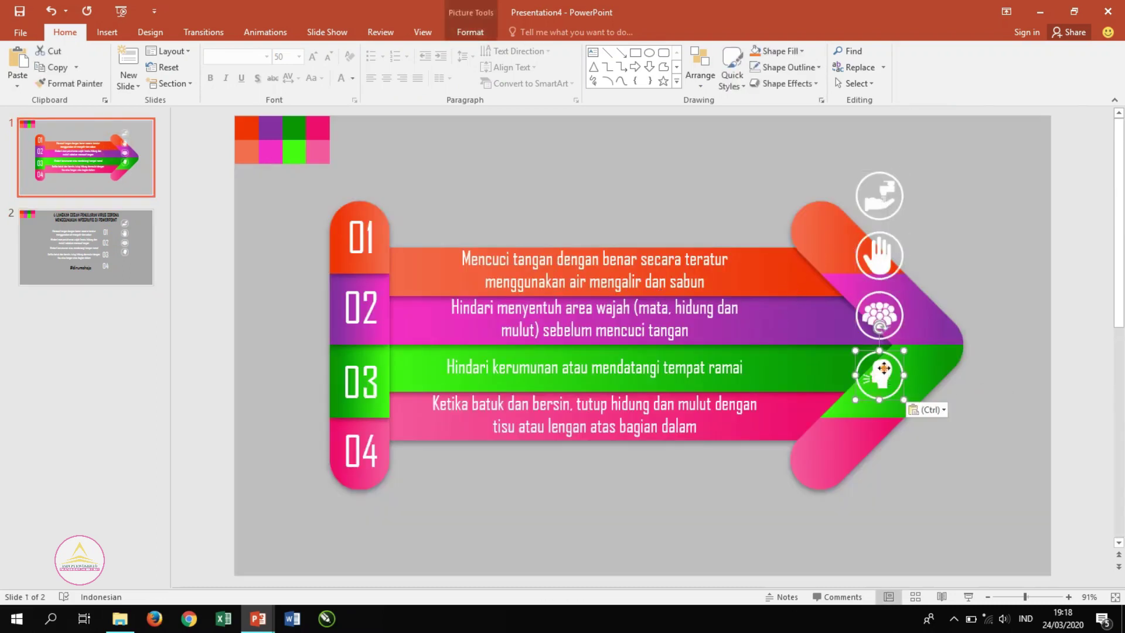
Step: Place the head, faucet, people and hand icons on the pink, orange, green and purple bands
left_click_drag(881, 369, 831, 442)
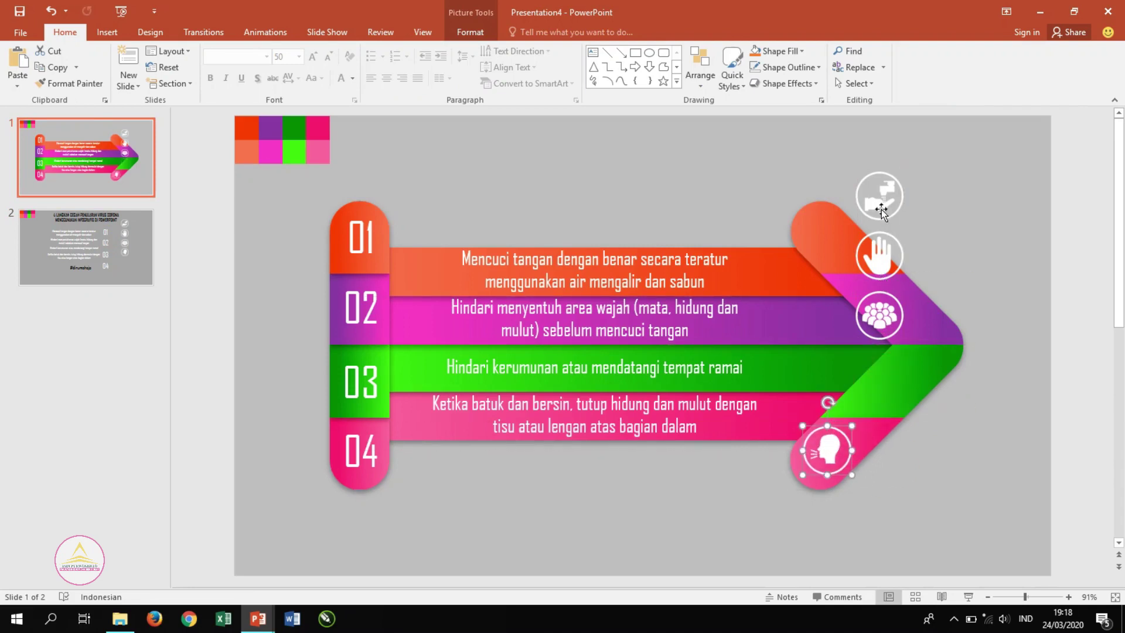
left_click_drag(881, 209, 831, 236)
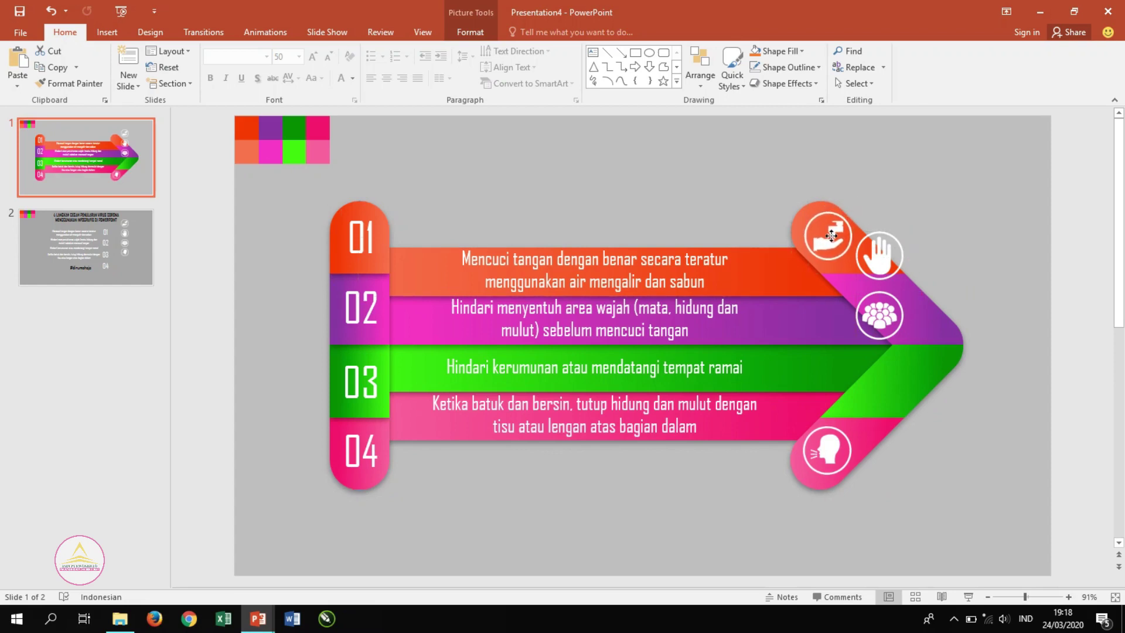
left_click(882, 313)
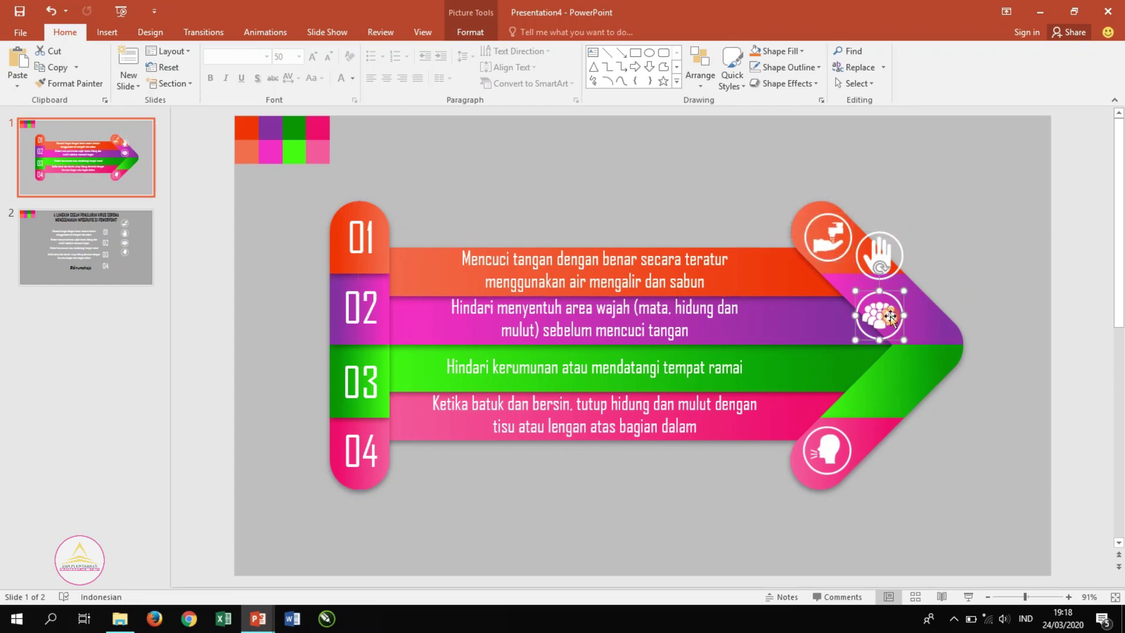
left_click_drag(882, 314, 902, 377)
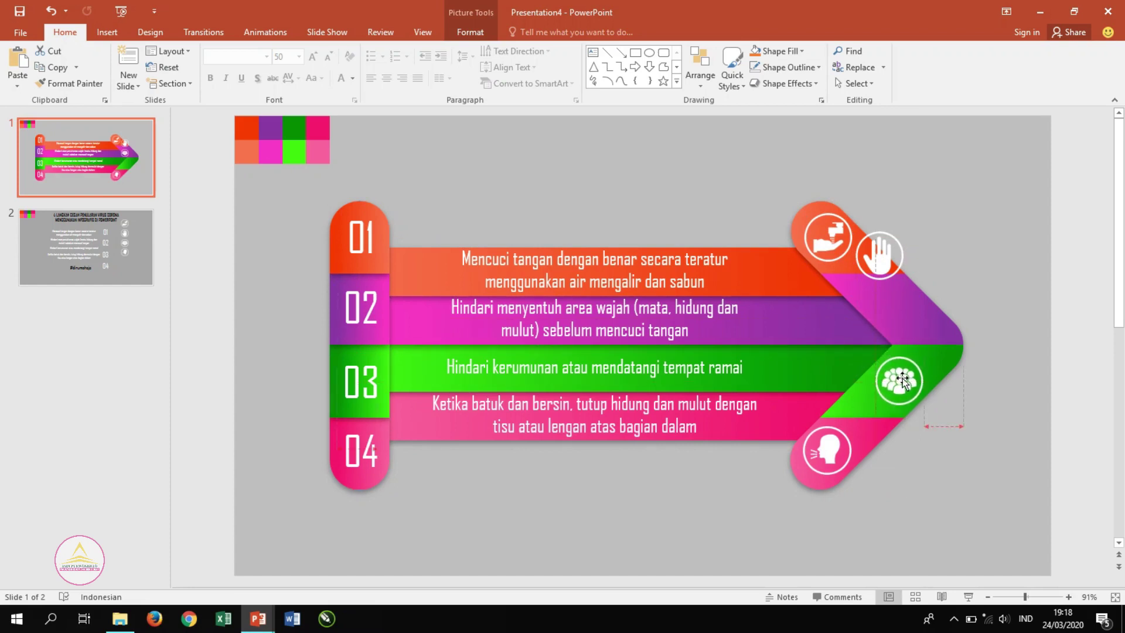
left_click_drag(878, 256, 899, 311)
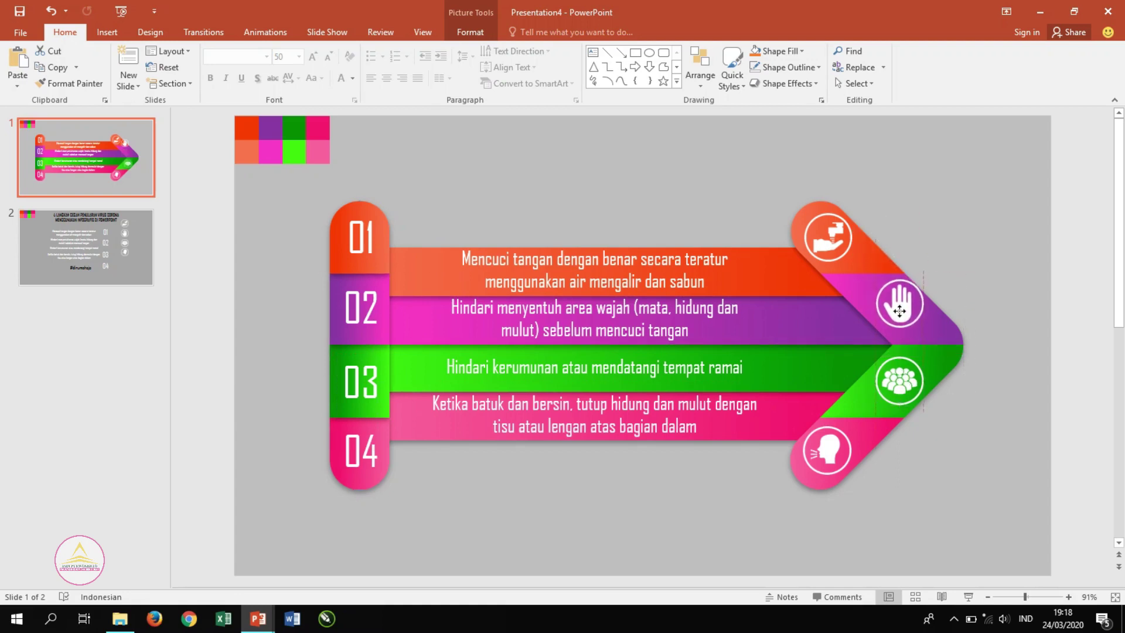
left_click_drag(899, 311, 897, 314)
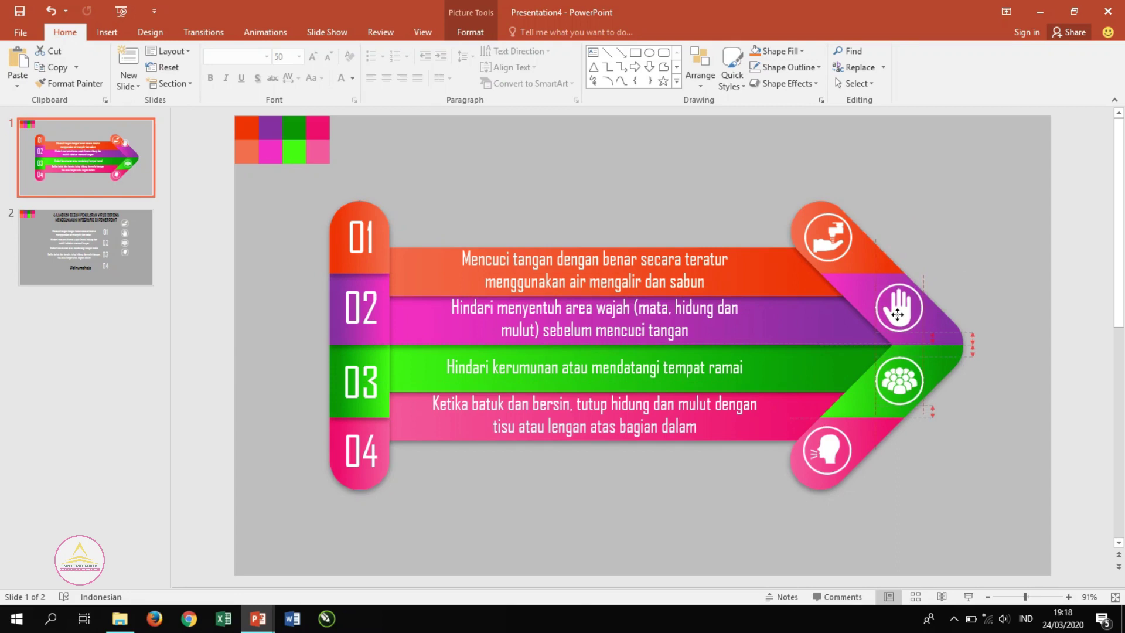
left_click(953, 251)
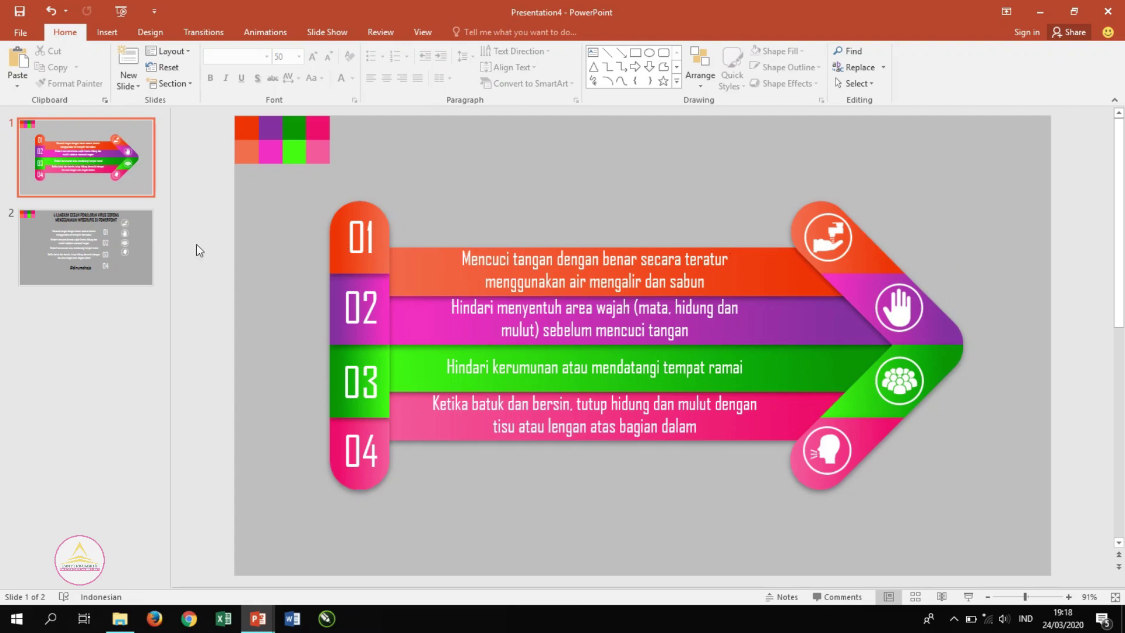
left_click(88, 246)
Step: Copy slide 2's title onto slide 1 and centre it above the arrow
left_click(545, 180)
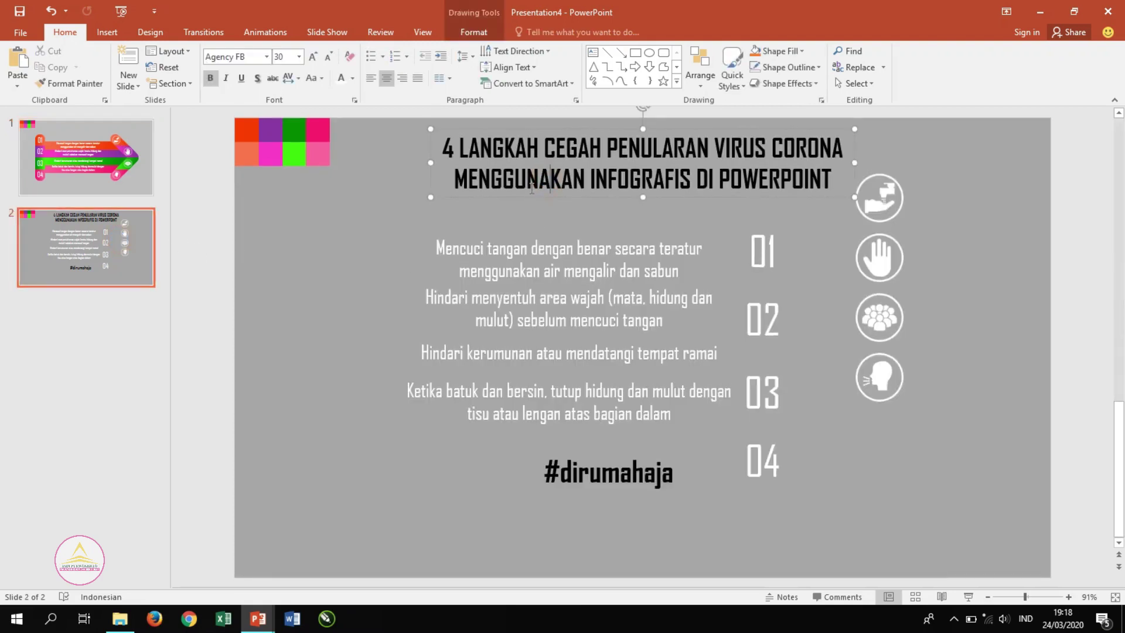
key("Page_Up")
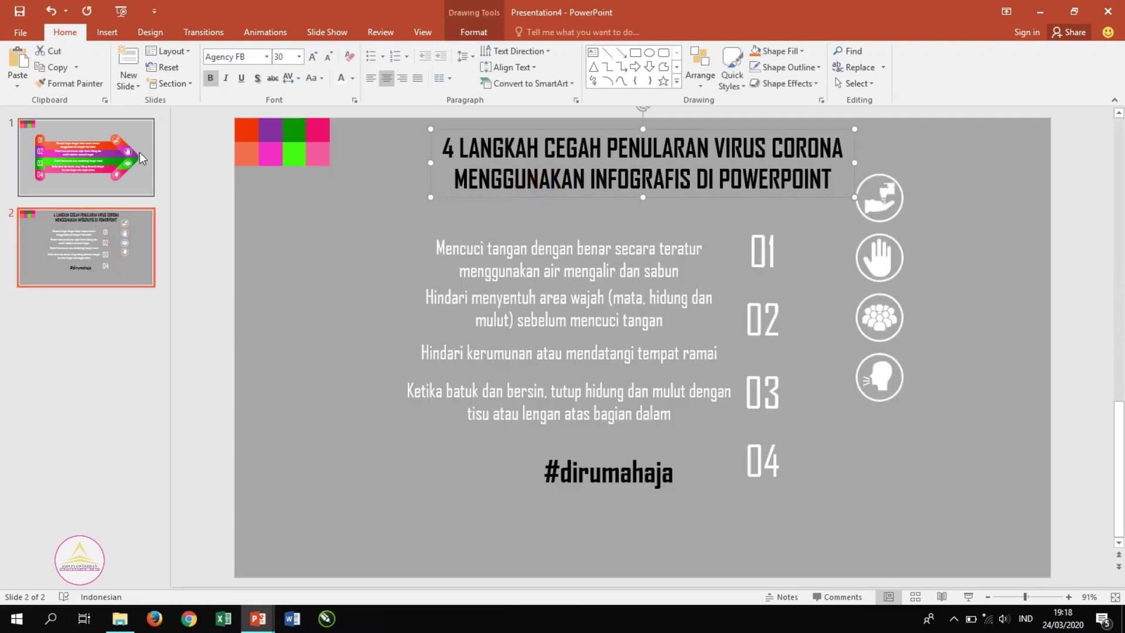
key("ctrl+v")
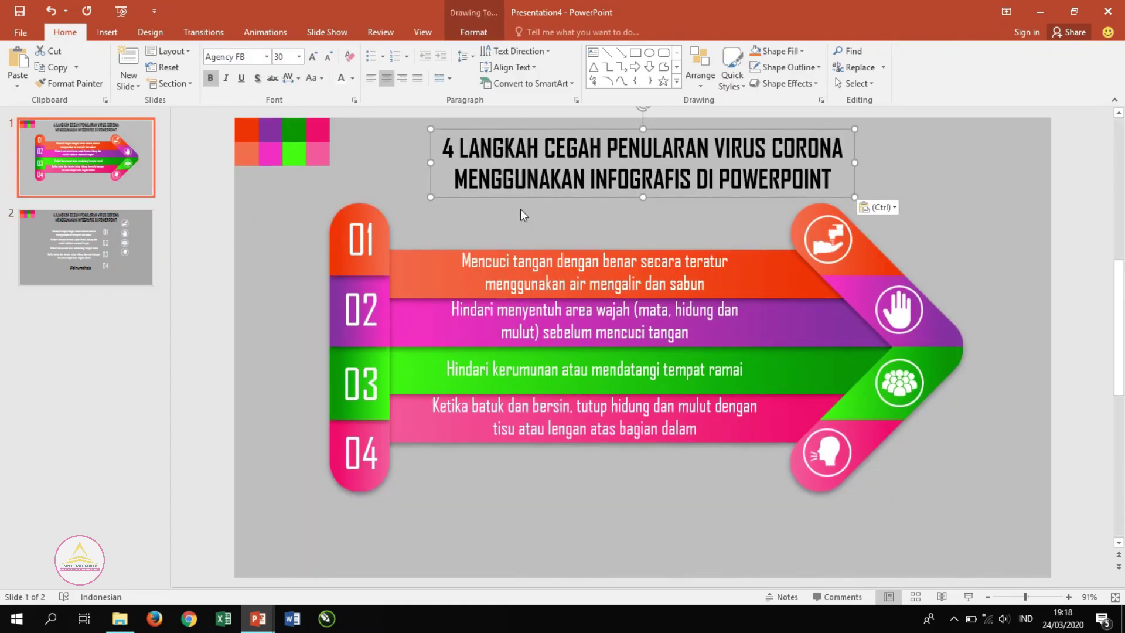
left_click_drag(524, 196, 497, 213)
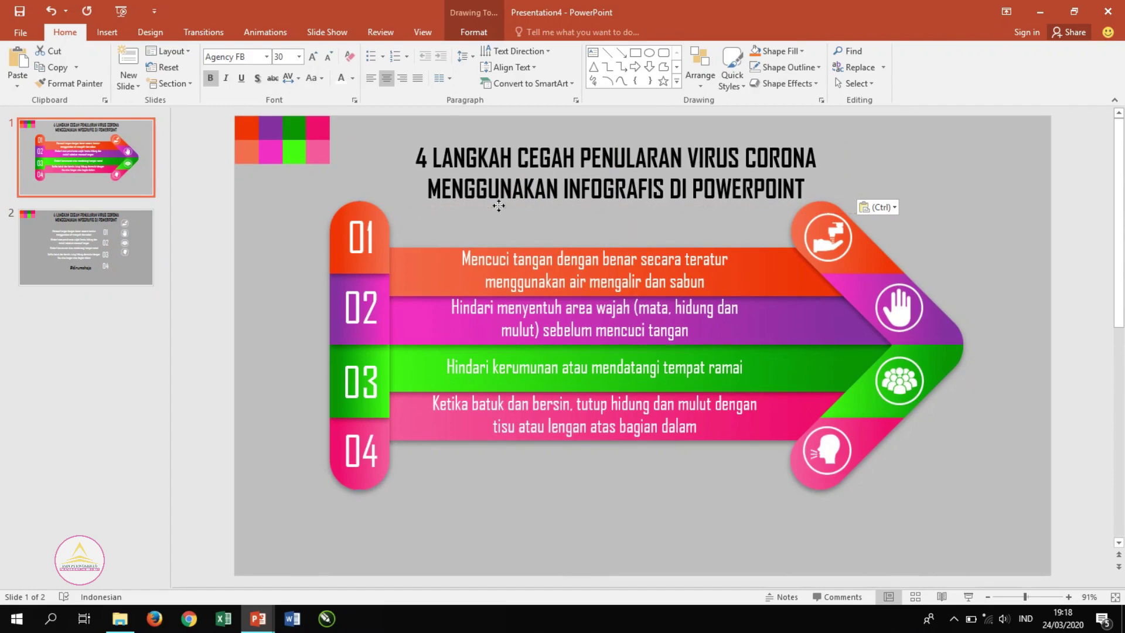
left_click_drag(499, 213, 483, 201)
Step: Paste the #dirumahaja hashtag centred below the arrow, then select all slide objects
left_click(117, 246)
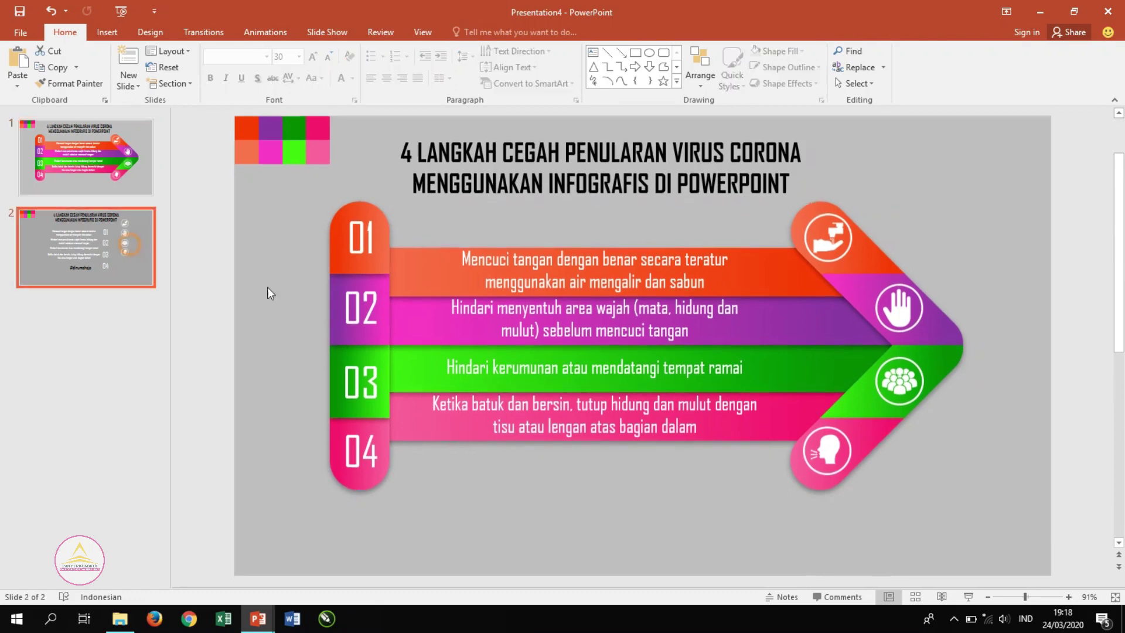
left_click(602, 477)
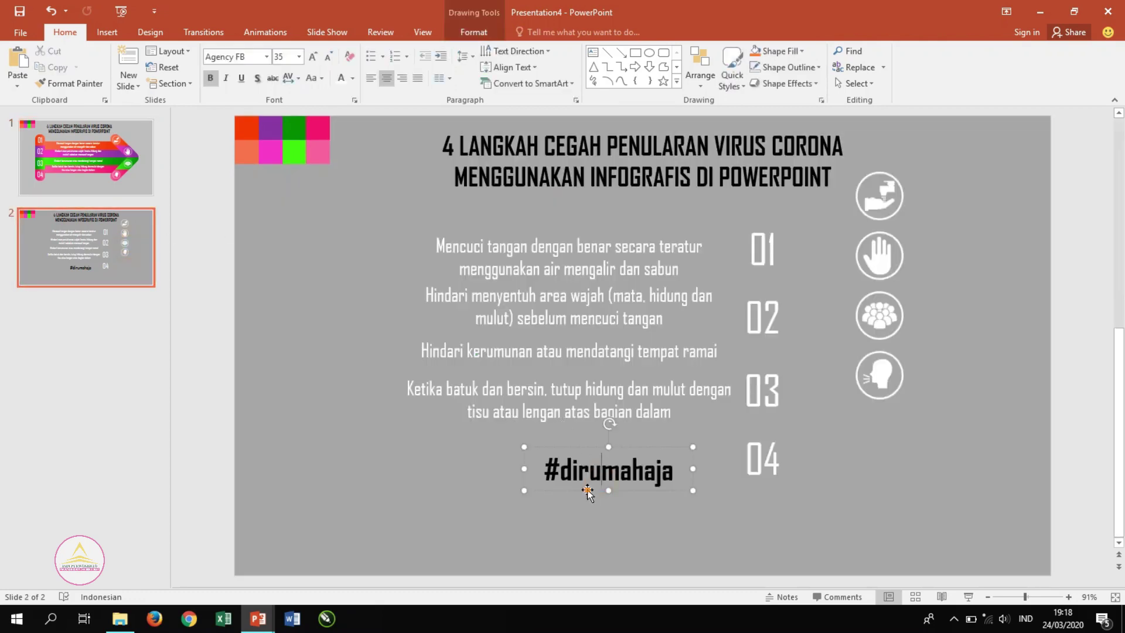
left_click(587, 490)
left_click(143, 304)
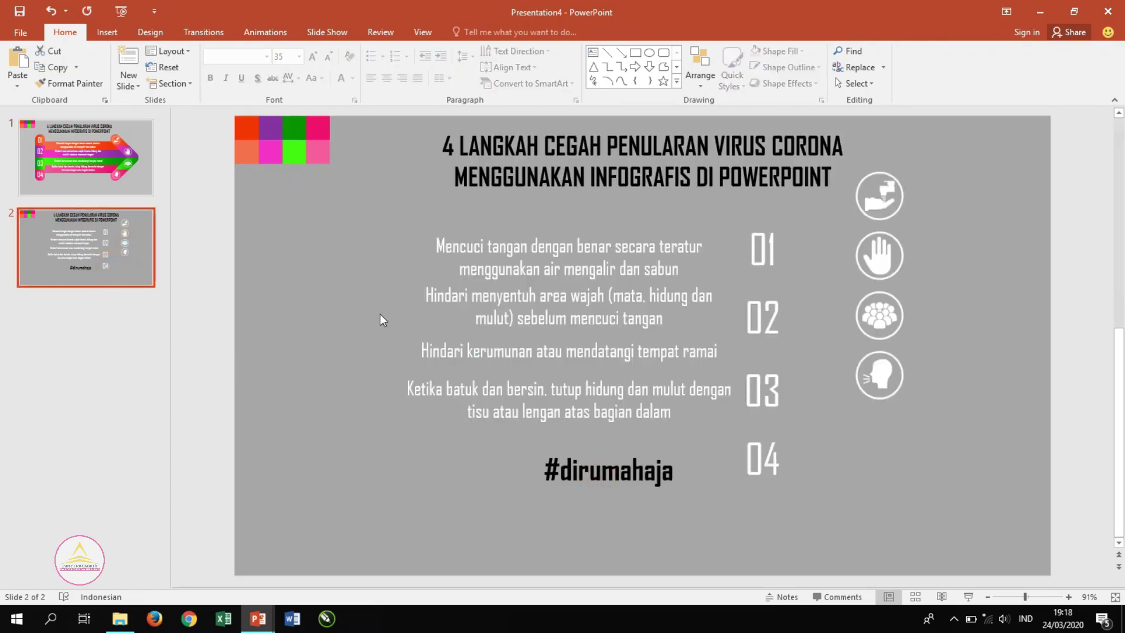
left_click(107, 153)
key("ctrl+v")
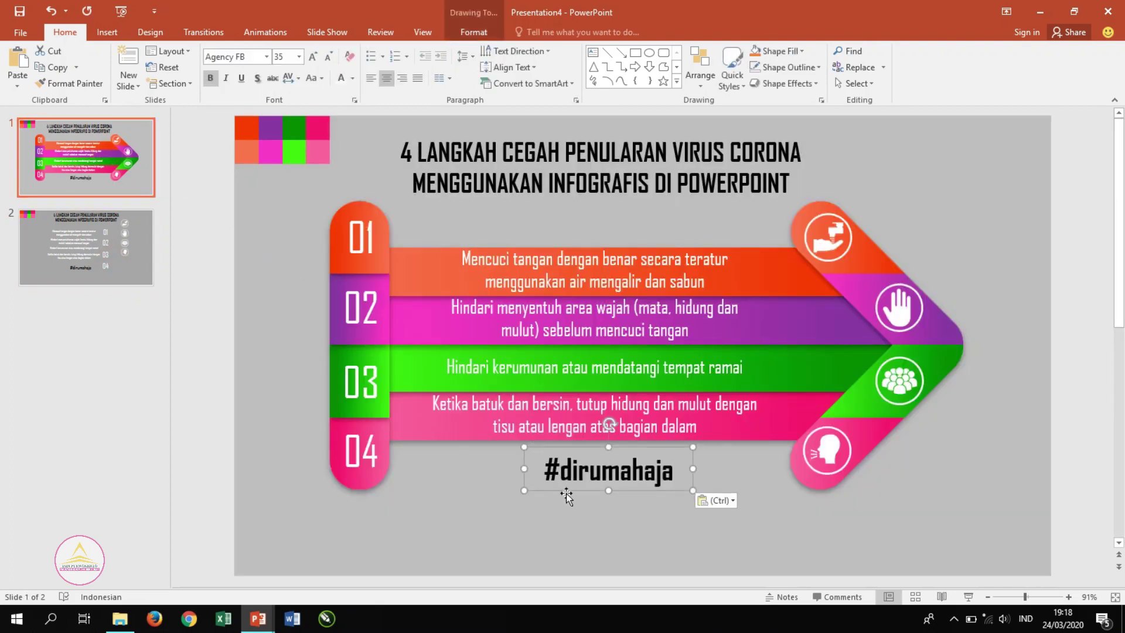
left_click_drag(568, 495, 559, 491)
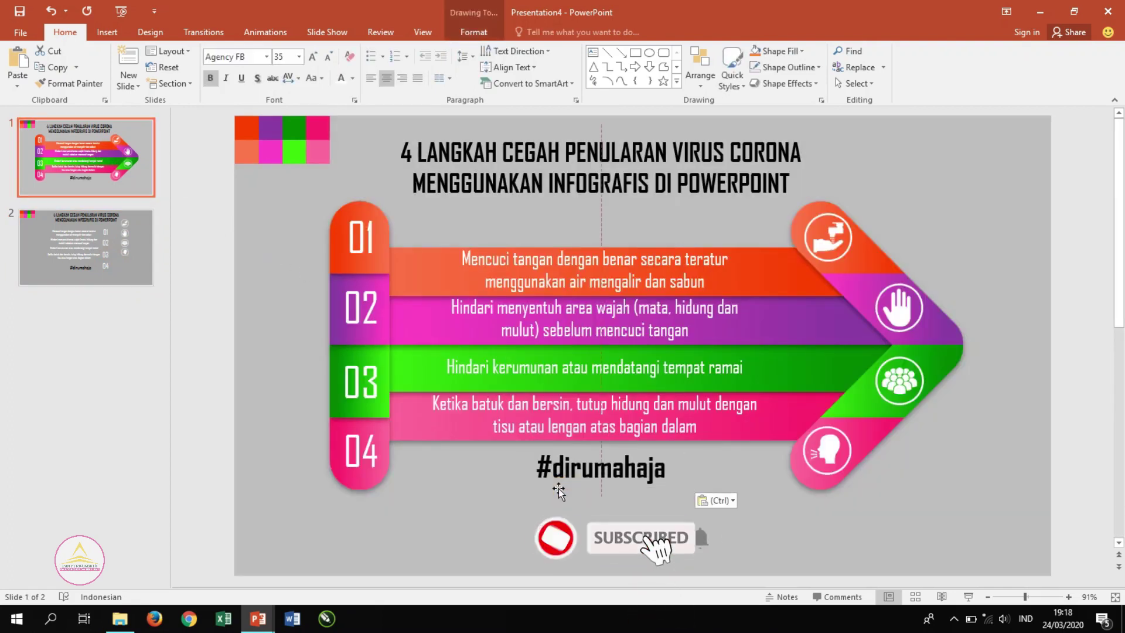
left_click_drag(214, 107, 350, 181)
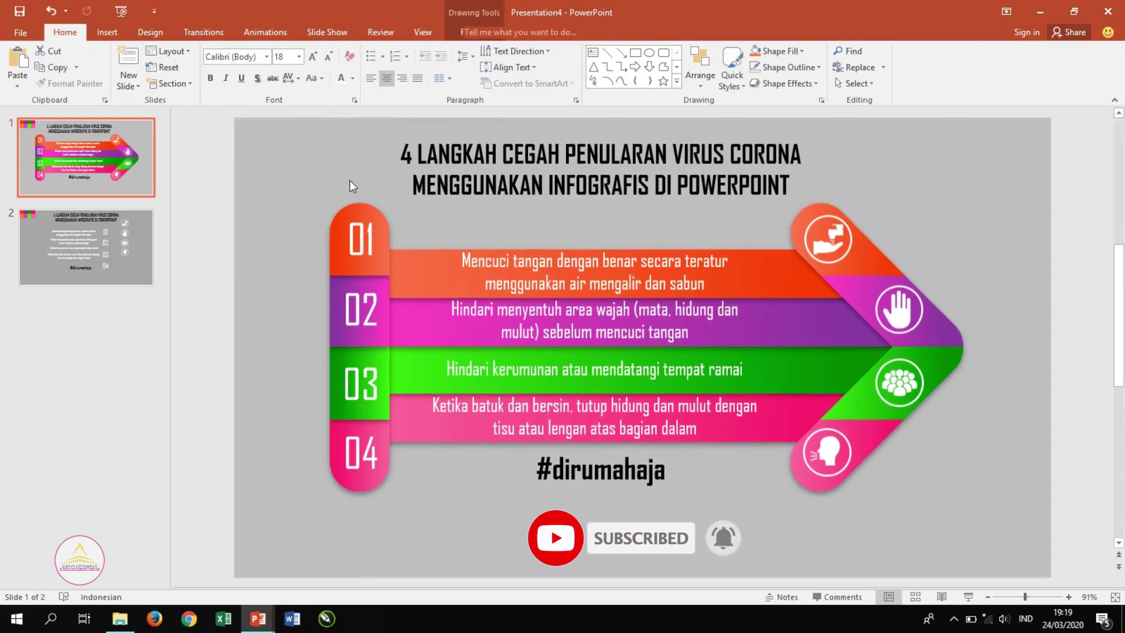